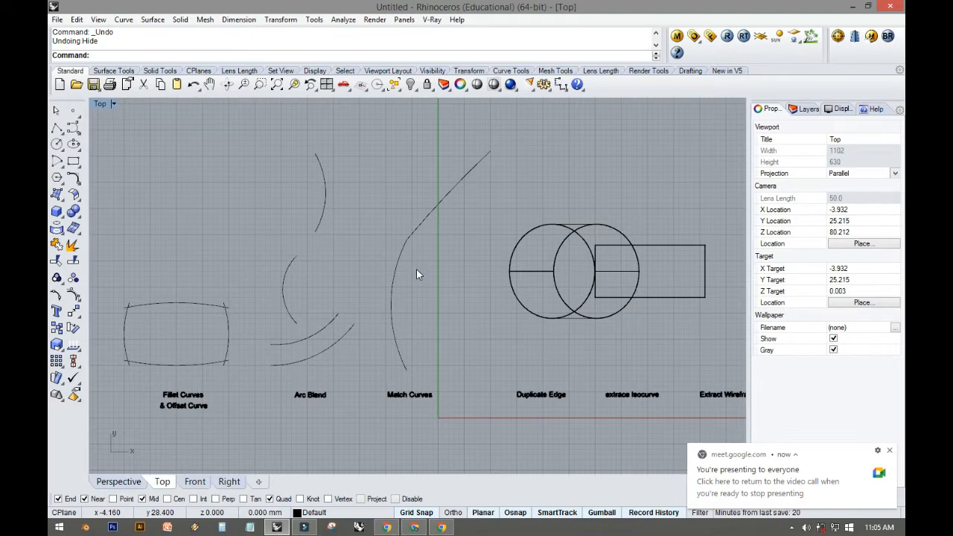
# - Look over the labelled practice curves, from the four crossing curves above "Fillet Curves & Offset Curve" across to Duplicate Edge
pyautogui.moveTo(417, 271); pyautogui.dragTo(455, 248, button='right')
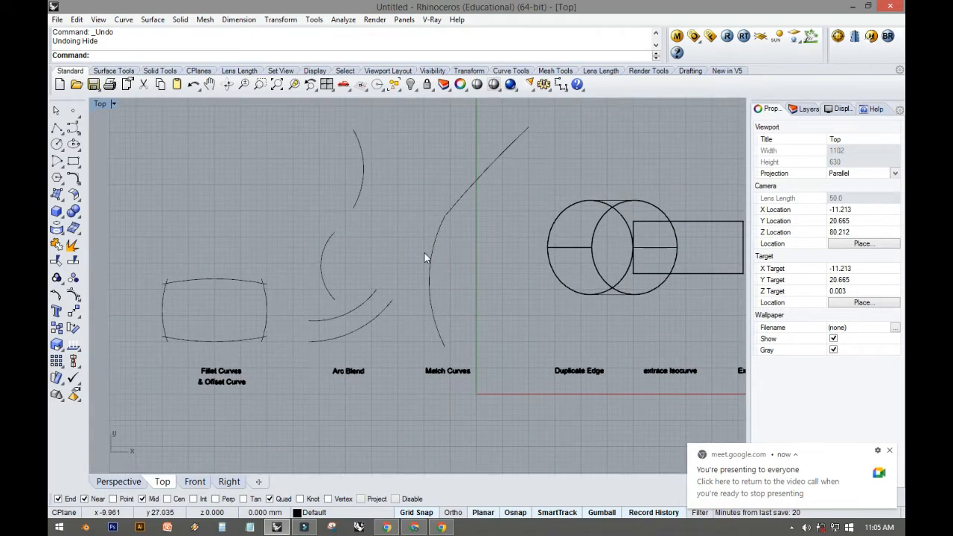
pyautogui.moveTo(383, 268); pyautogui.dragTo(476, 223, button='right')
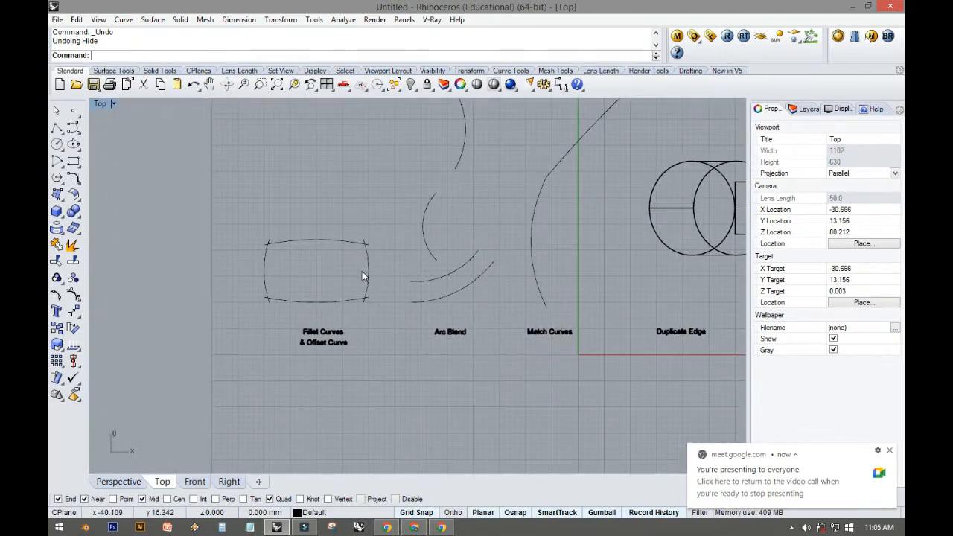
pyautogui.scroll(3, 345, 265)
pyautogui.moveTo(344, 268); pyautogui.dragTo(421, 242, button='right')
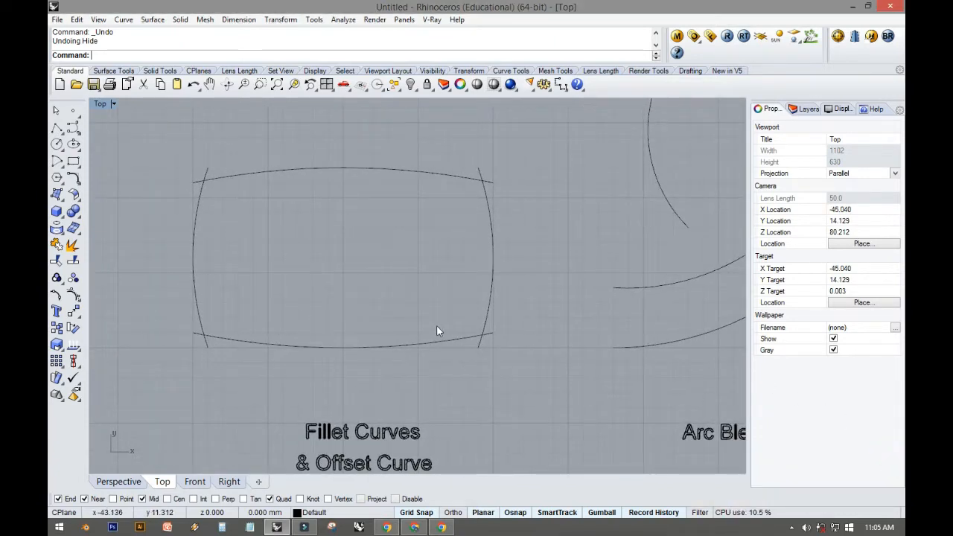
pyautogui.moveTo(432, 325); pyautogui.dragTo(457, 340, button='right')
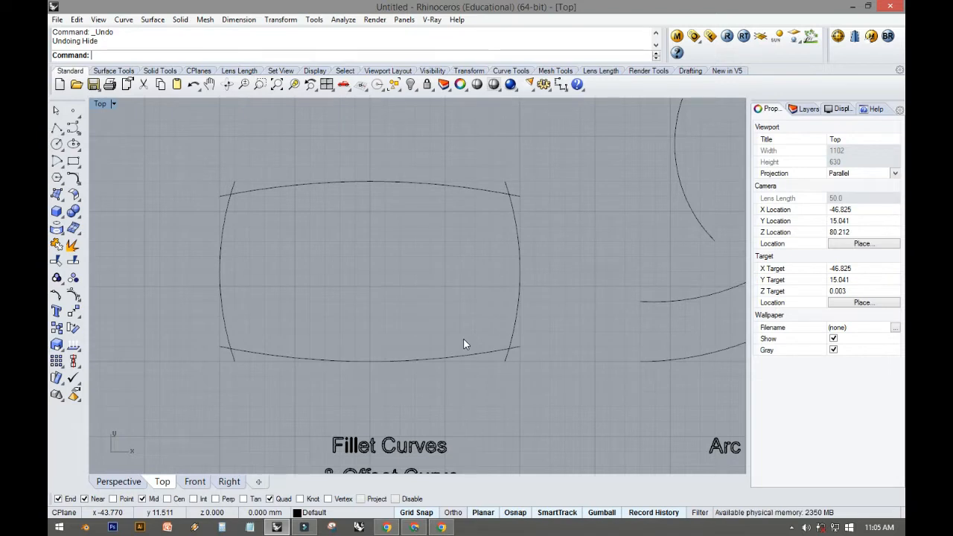
pyautogui.moveTo(368, 304)
pyautogui.mouseDown(button='right')
pyautogui.moveTo(340, 308)
pyautogui.moveTo(383, 300)
pyautogui.mouseUp(button='right')
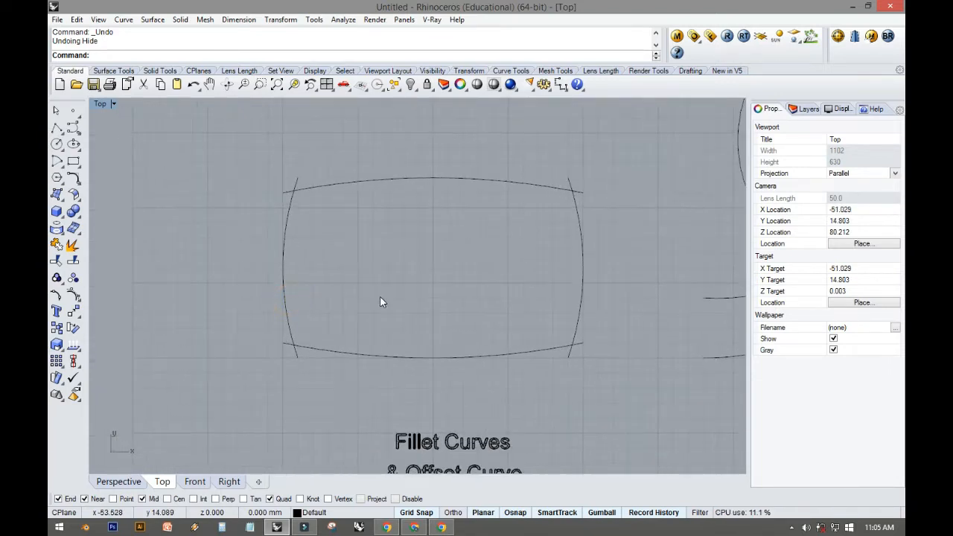
pyautogui.moveTo(336, 277); pyautogui.dragTo(294, 240, button='right')
pyautogui.scroll(4, 306, 275)
pyautogui.scroll(-2, 283, 290)
pyautogui.scroll(-2, 282, 294)
pyautogui.scroll(4, 314, 344)
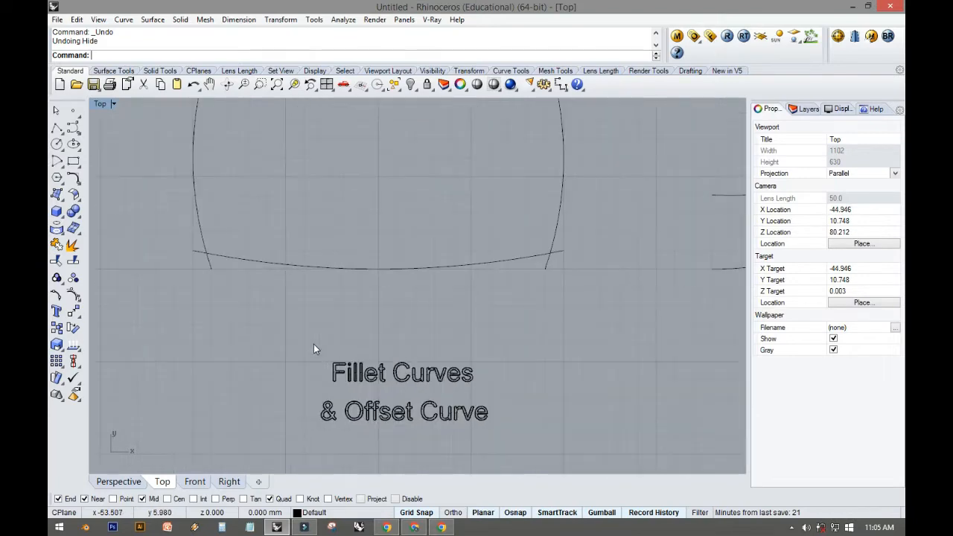
pyautogui.scroll(-8, 313, 344)
pyautogui.moveTo(518, 338); pyautogui.dragTo(307, 343, button='right')
pyautogui.moveTo(428, 329); pyautogui.dragTo(324, 424, button='right')
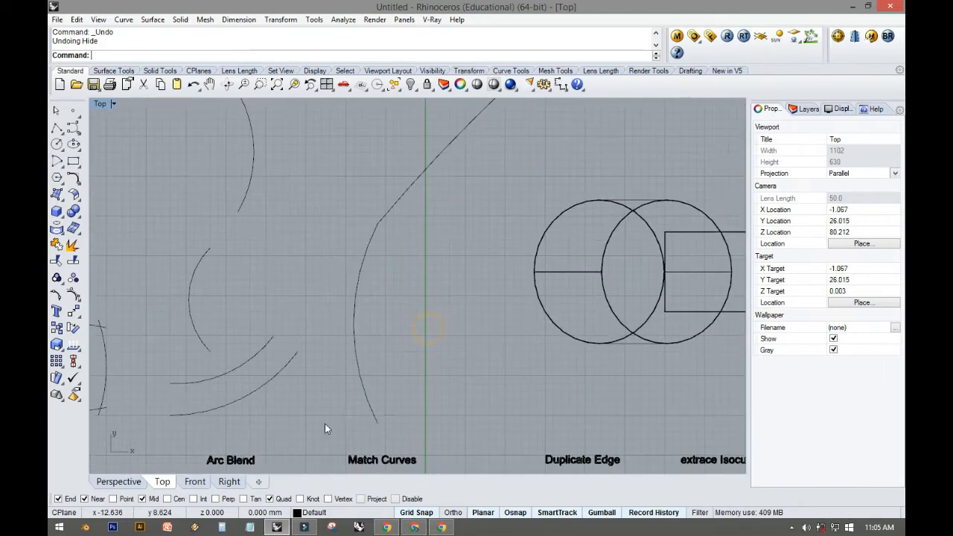
pyautogui.moveTo(484, 381); pyautogui.dragTo(609, 329, button='right')
pyautogui.moveTo(332, 326); pyautogui.dragTo(622, 310, button='right')
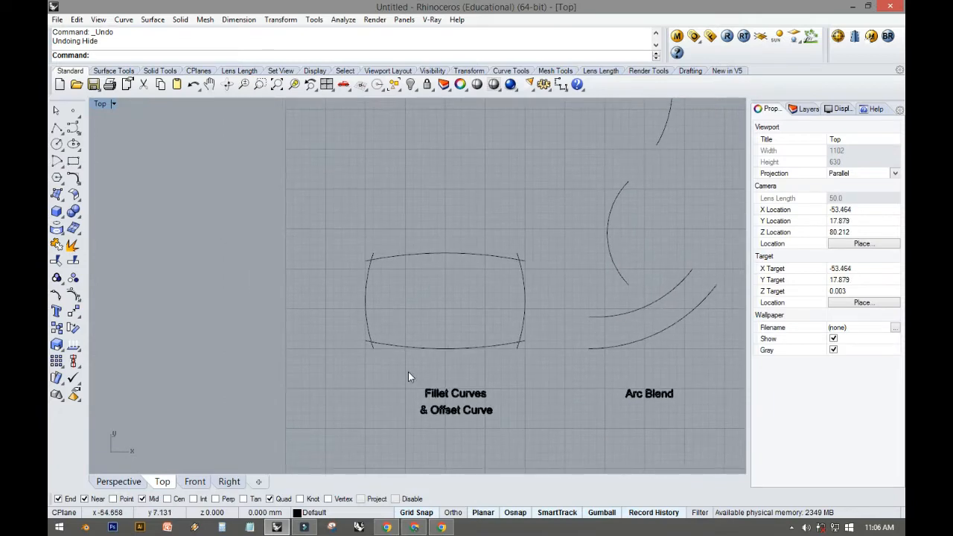
pyautogui.scroll(3, 408, 371)
pyautogui.moveTo(277, 355); pyautogui.dragTo(291, 398, button='right')
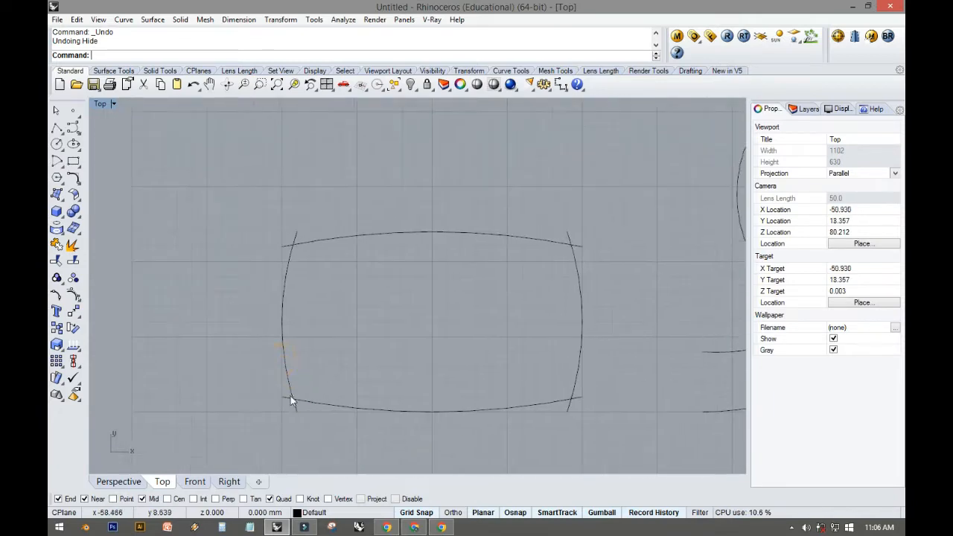
pyautogui.moveTo(191, 260); pyautogui.dragTo(114, 311, button='right')
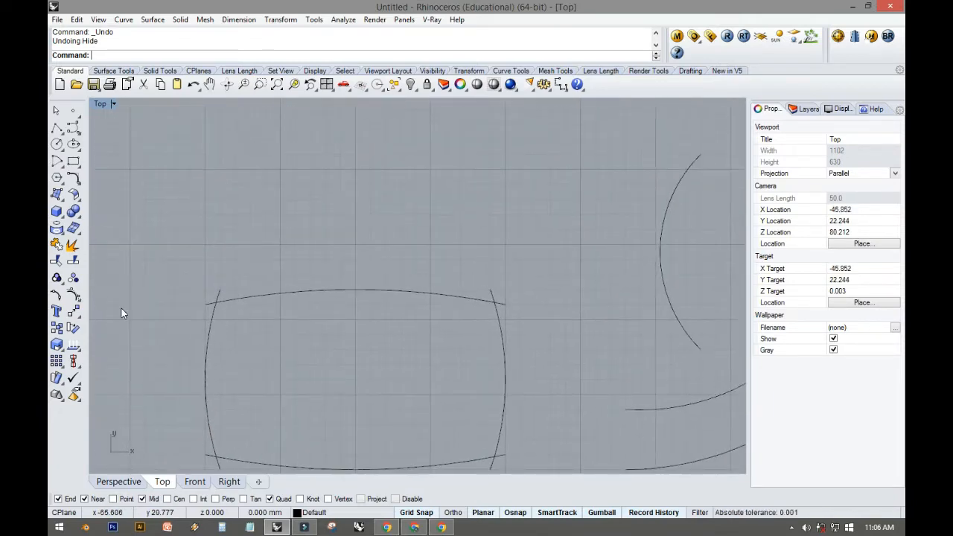
# - Draw a rounded rectangle with arc corners above the four crossing curves and delete it
pyautogui.click(79, 164)
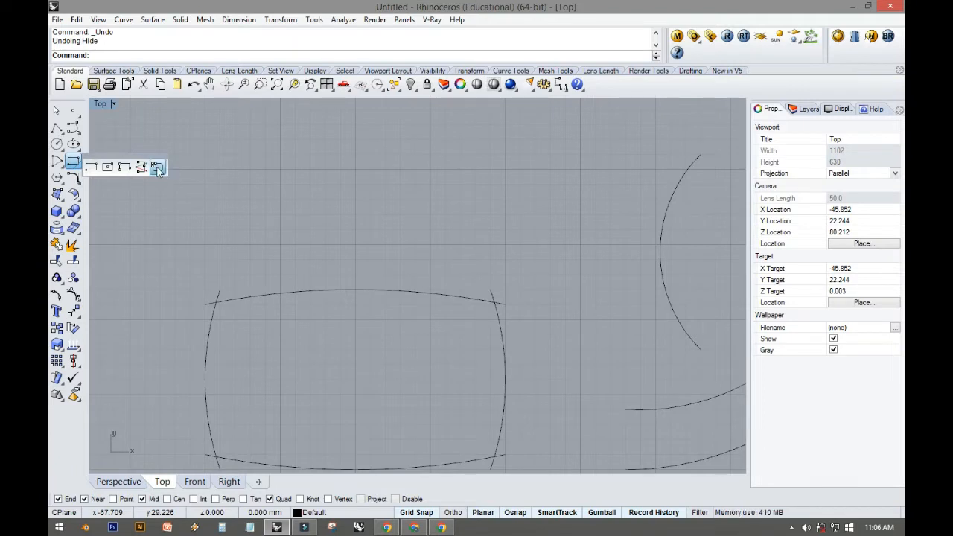
pyautogui.click(157, 167)
pyautogui.click(235, 139)
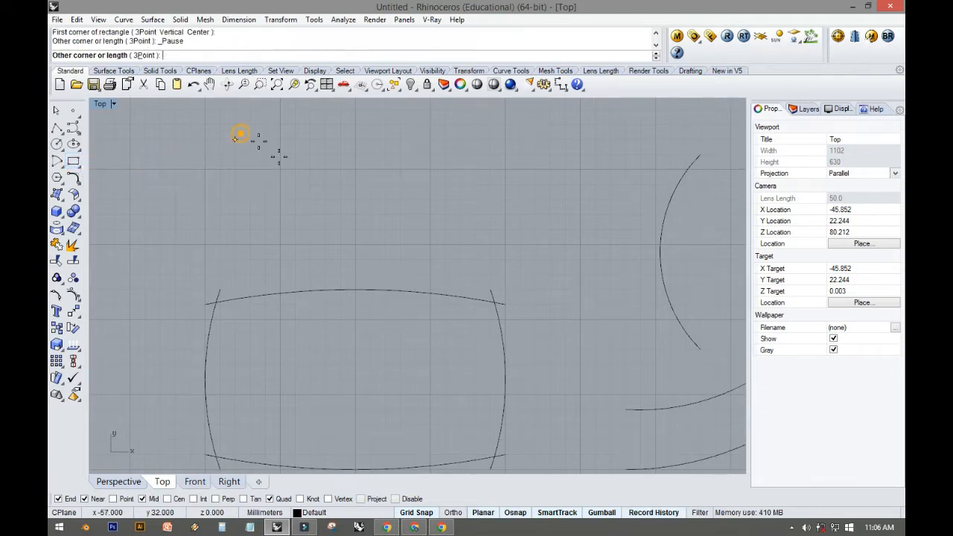
pyautogui.click(400, 229)
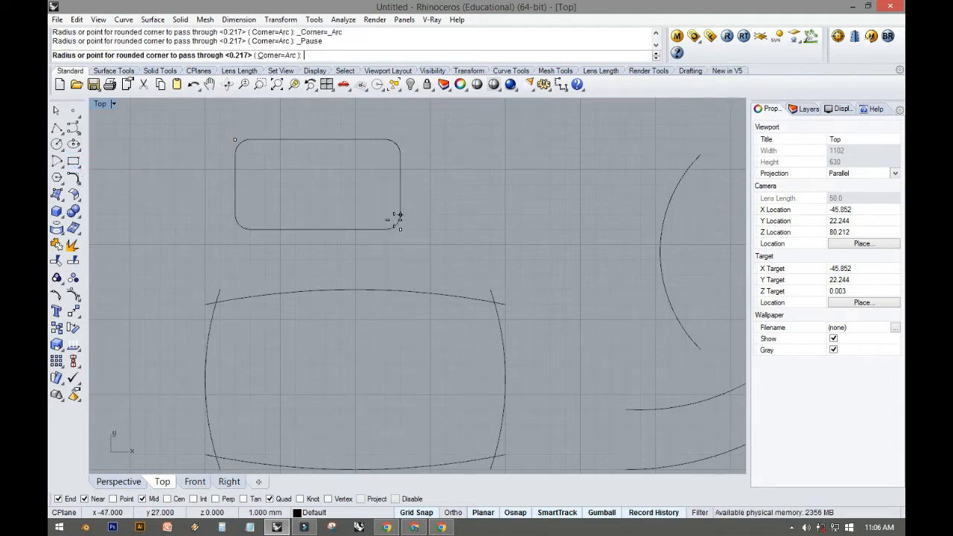
pyautogui.click(394, 219)
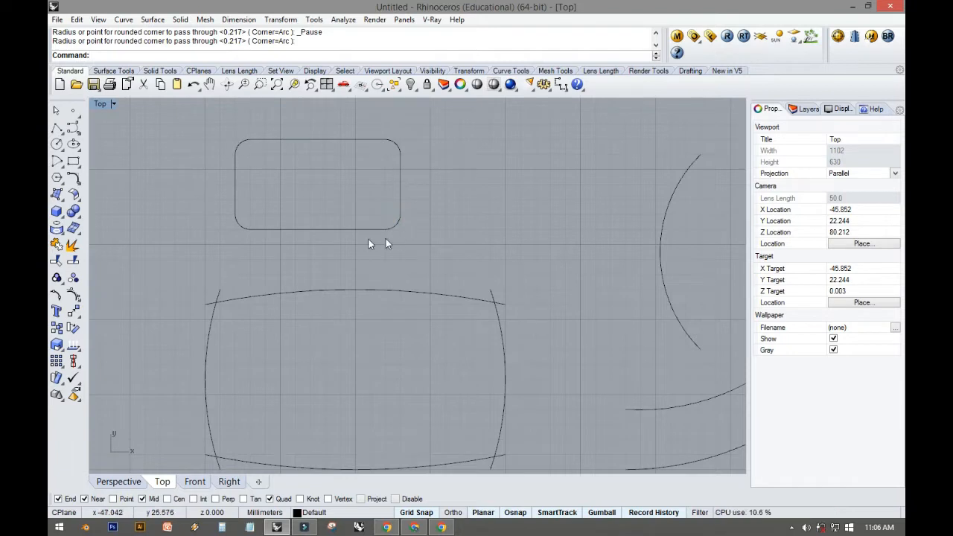
pyautogui.click(382, 140)
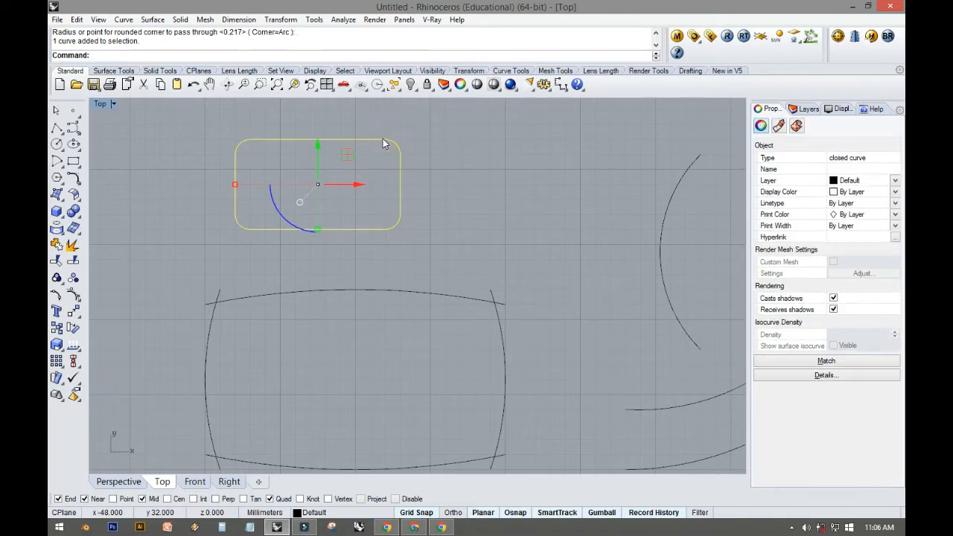
pyautogui.press('Delete')
# - Examine the upper corners of the four-curve outline, where the curves cross and overhang each other
pyautogui.moveTo(332, 288); pyautogui.dragTo(323, 204, button='right')
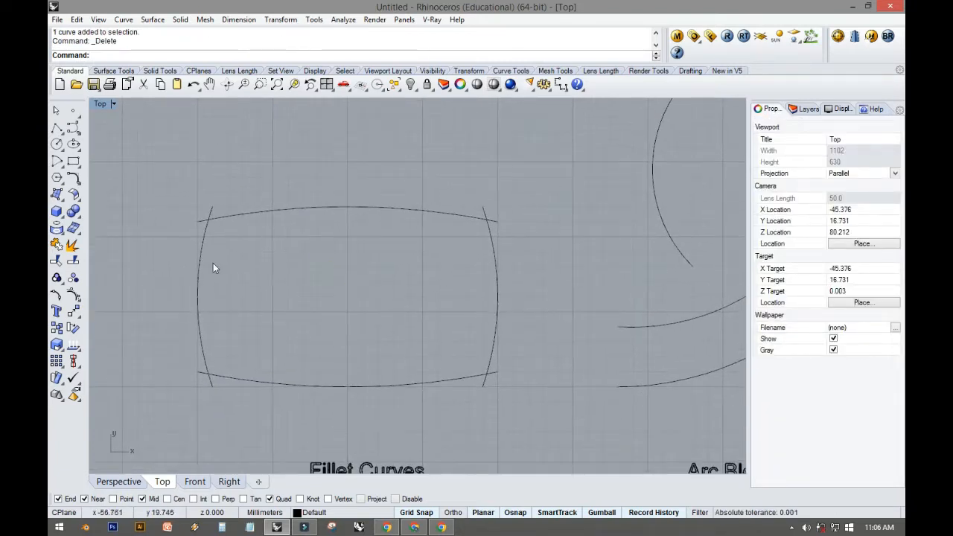
pyautogui.scroll(2, 255, 255)
pyautogui.moveTo(254, 254); pyautogui.dragTo(254, 225, button='right')
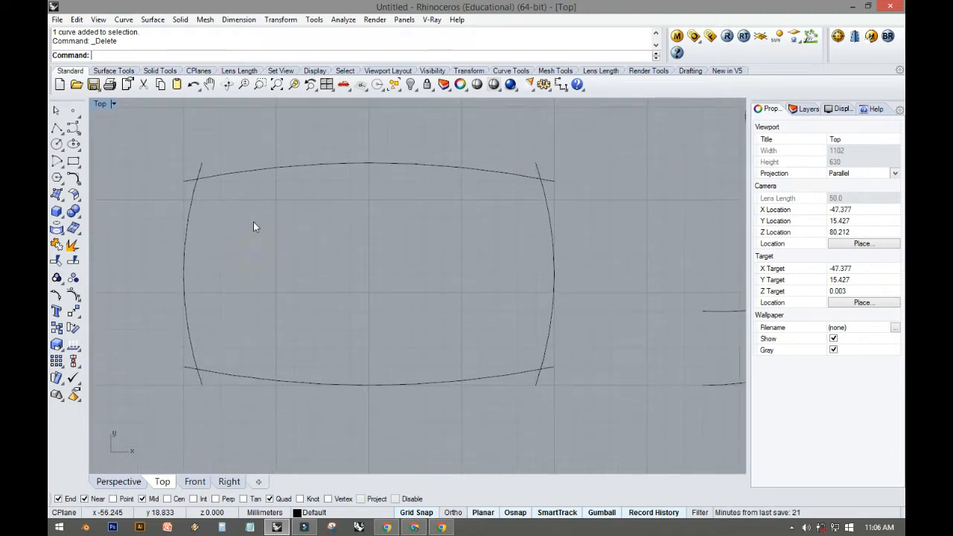
pyautogui.scroll(1, 216, 198)
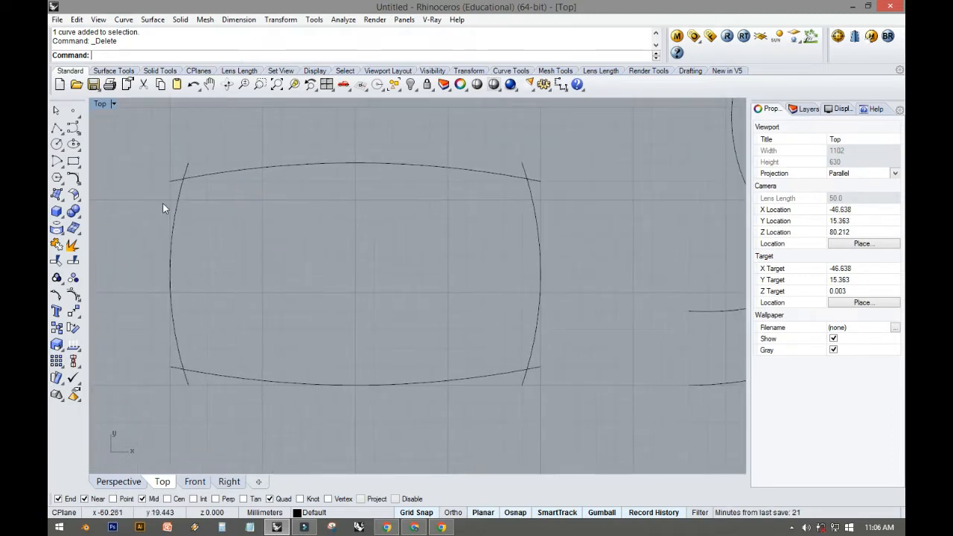
pyautogui.scroll(2, 181, 183)
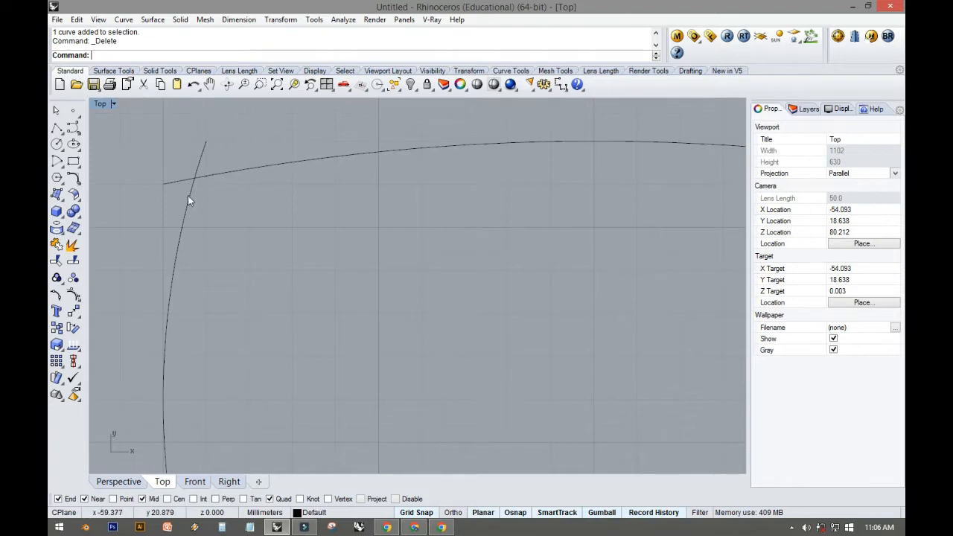
pyautogui.scroll(-6, 199, 209)
pyautogui.moveTo(602, 210); pyautogui.dragTo(469, 205, button='right')
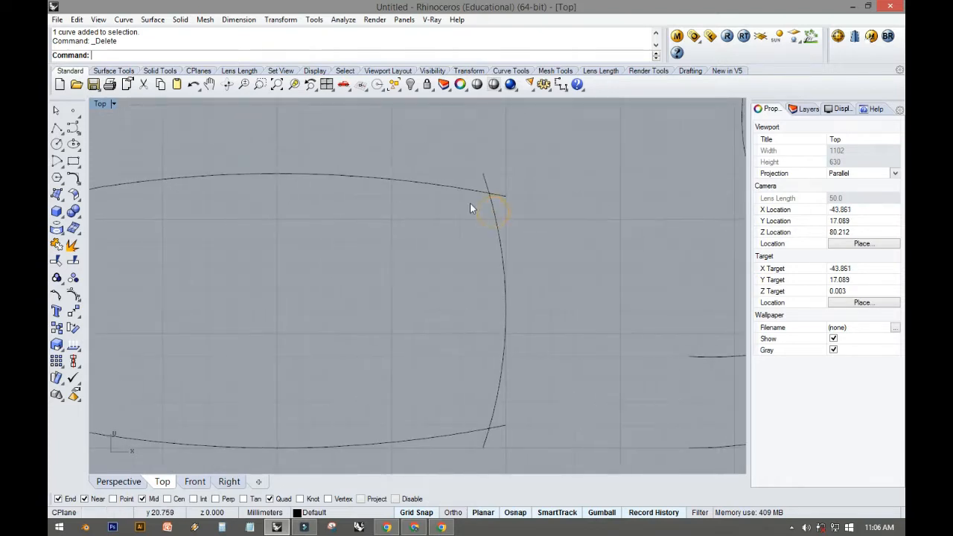
pyautogui.moveTo(433, 279); pyautogui.dragTo(539, 255, button='right')
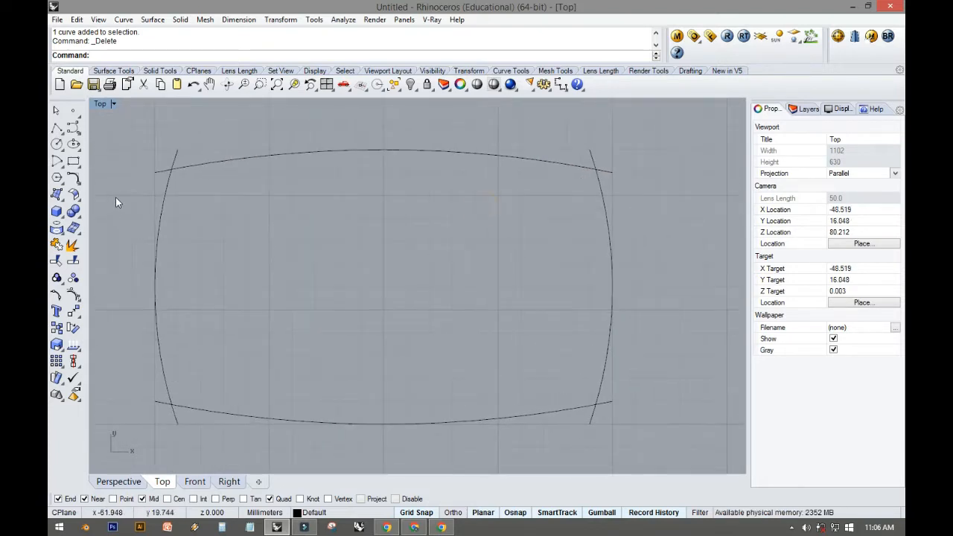
pyautogui.moveTo(128, 197)
pyautogui.mouseDown(button='right')
pyautogui.moveTo(121, 204)
pyautogui.moveTo(135, 187)
pyautogui.mouseUp(button='right')
# - Select the outline's side, top and bottom curves one at a time to check that they are separate, and clear the selection
pyautogui.click(164, 228)
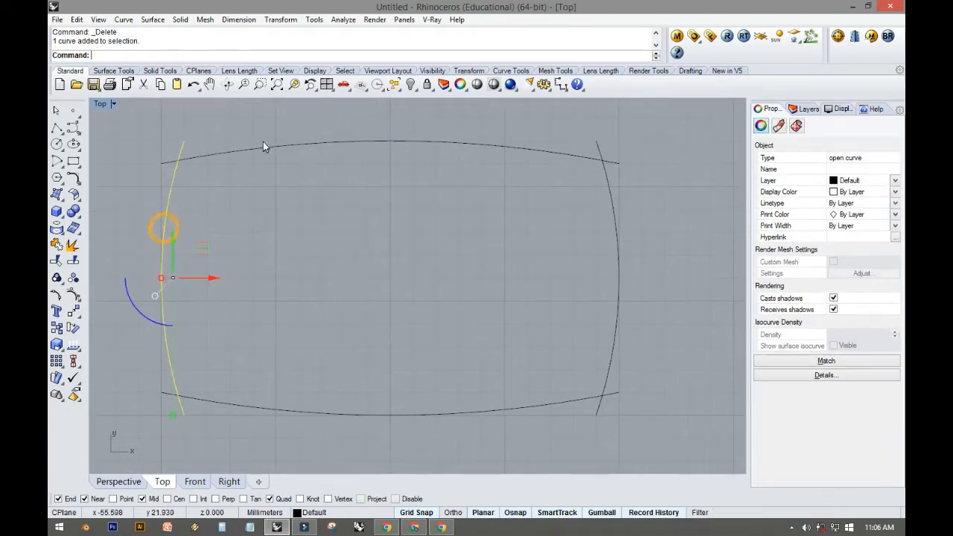
pyautogui.click(263, 145)
pyautogui.click(617, 279)
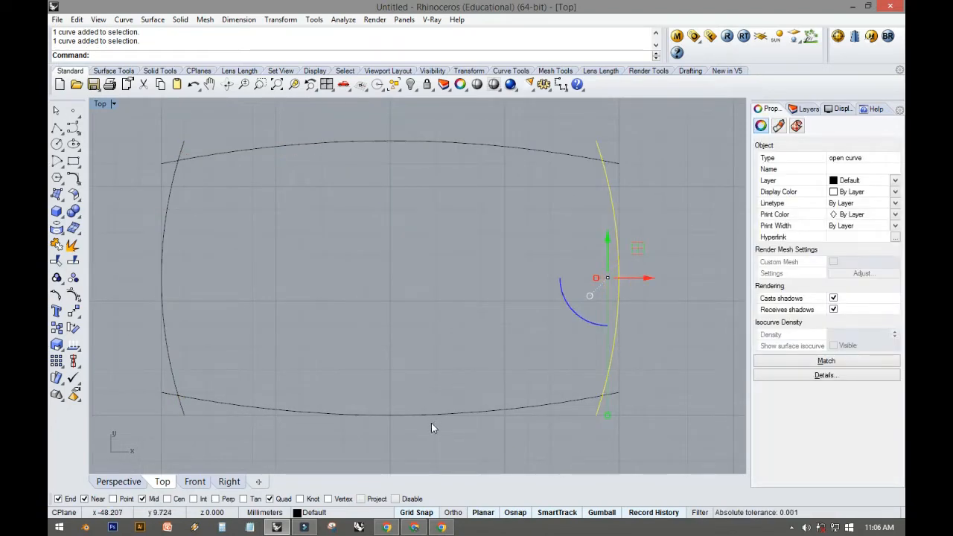
pyautogui.click(432, 421)
pyautogui.click(428, 415)
pyautogui.click(440, 443)
pyautogui.moveTo(440, 442); pyautogui.dragTo(428, 416, button='right')
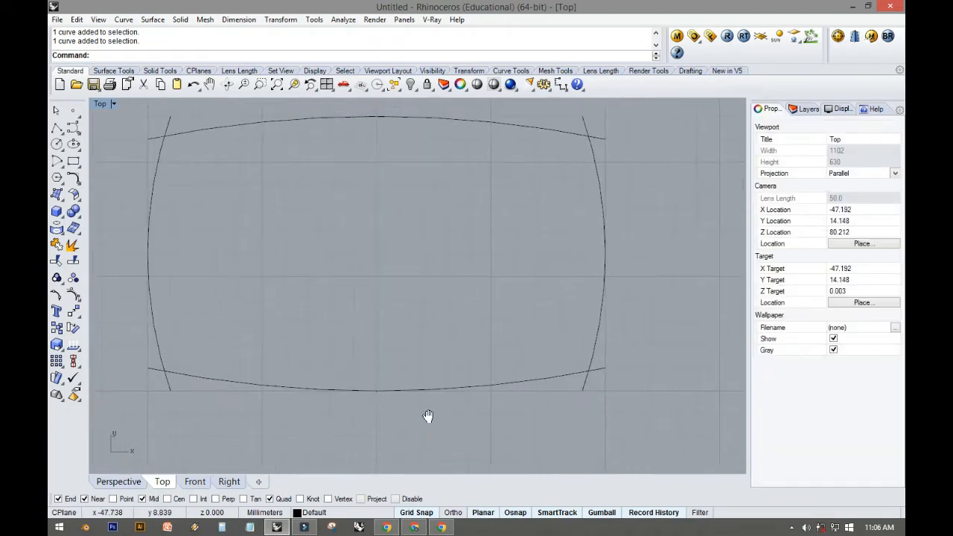
# - Inspect the upper-left corner crossing of the outline, selecting its left curve to check the overhanging end
pyautogui.moveTo(299, 328); pyautogui.dragTo(303, 365, button='right')
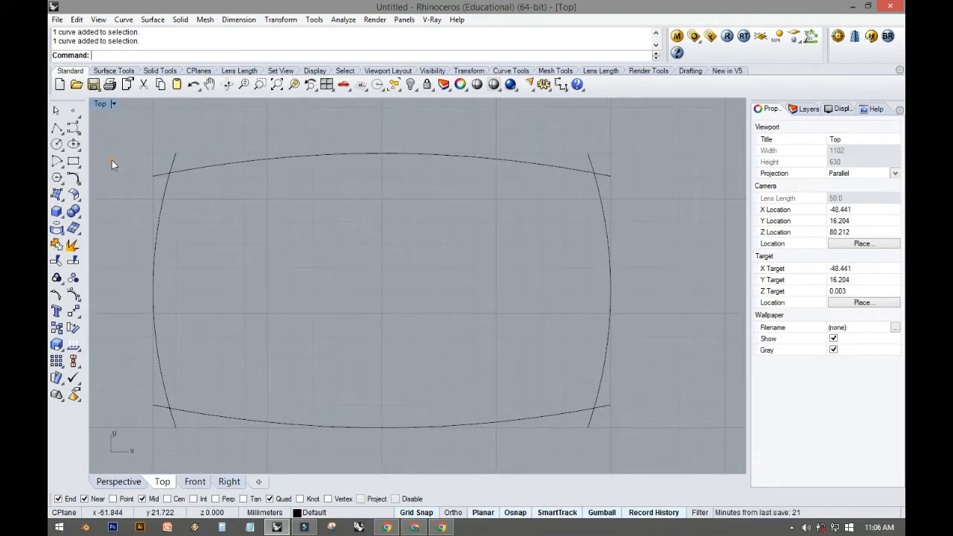
pyautogui.scroll(2, 161, 172)
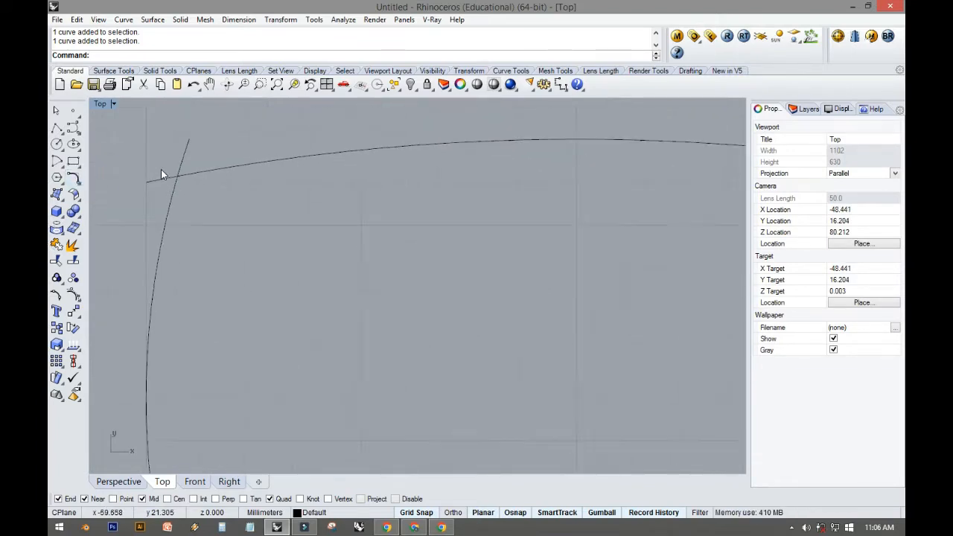
pyautogui.click(177, 181)
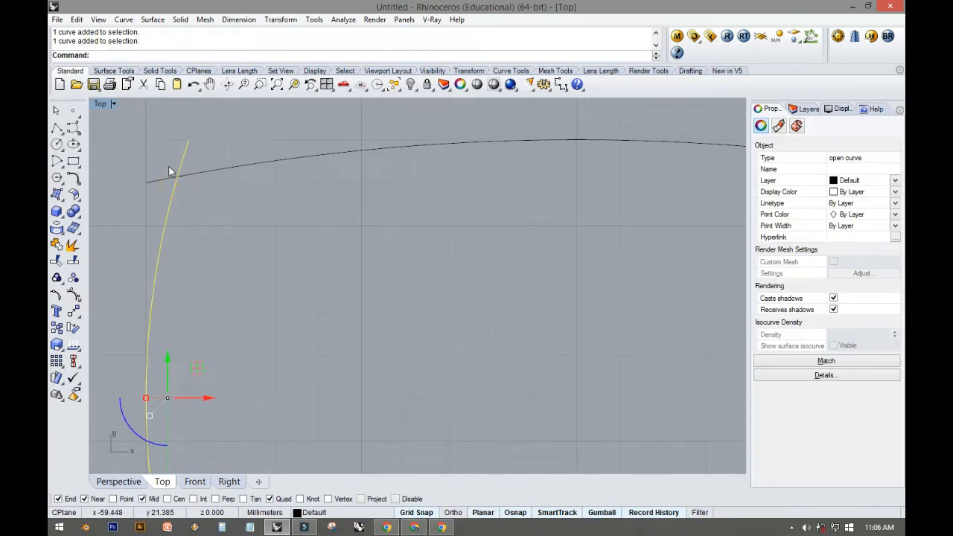
pyautogui.click(163, 161)
pyautogui.scroll(-3, 140, 223)
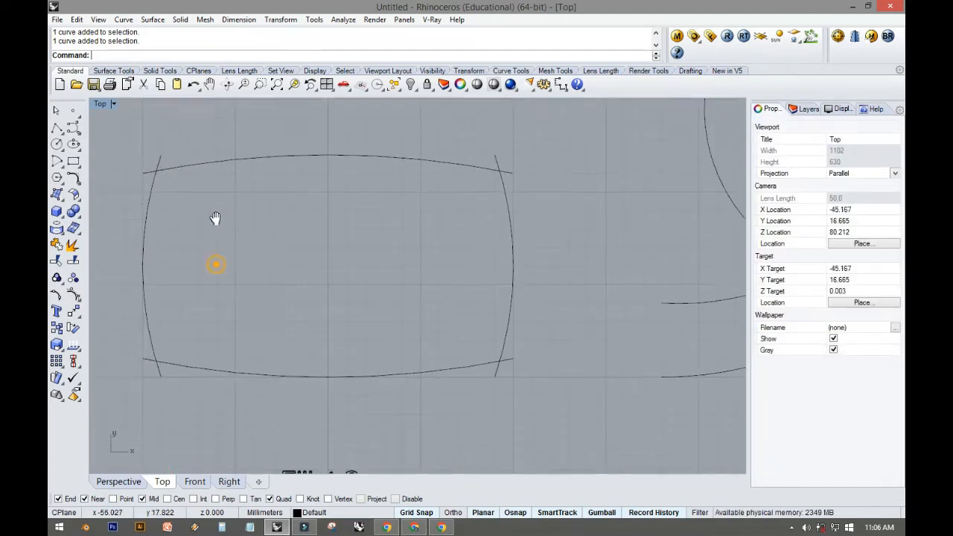
pyautogui.scroll(2, 148, 160)
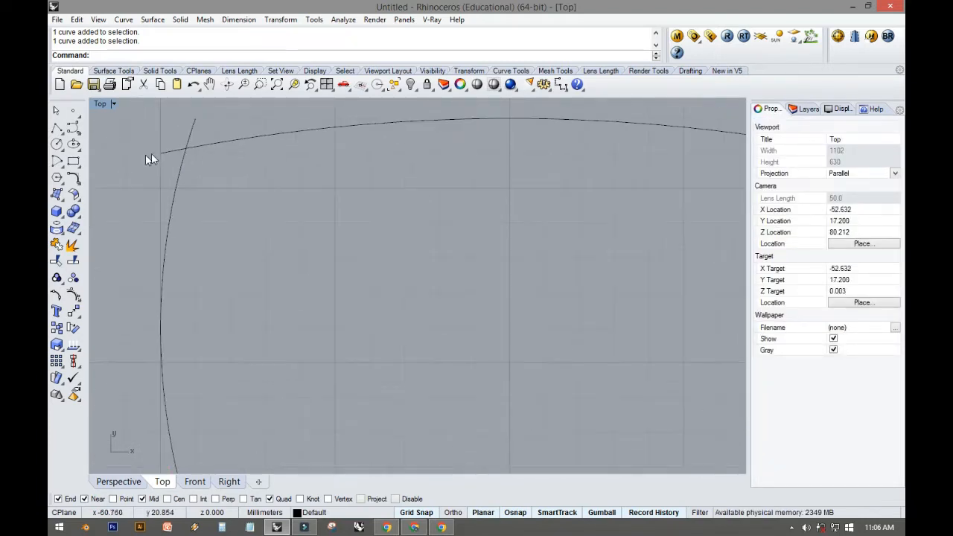
pyautogui.scroll(-6, 233, 189)
pyautogui.moveTo(369, 201); pyautogui.dragTo(323, 188, button='right')
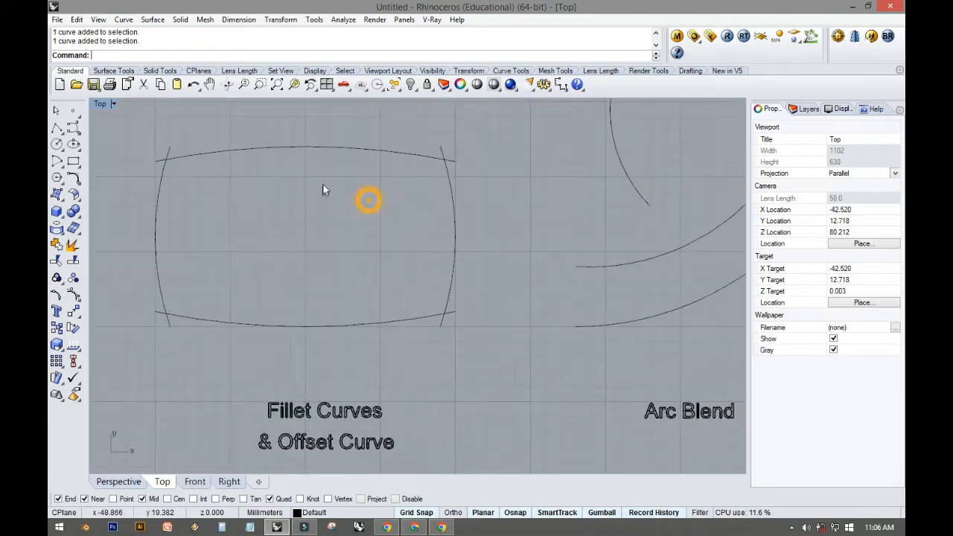
# - Trim the left overhanging ends of the top and bottom curves, using the left and right side curves as cutting objects
pyautogui.click(56, 260)
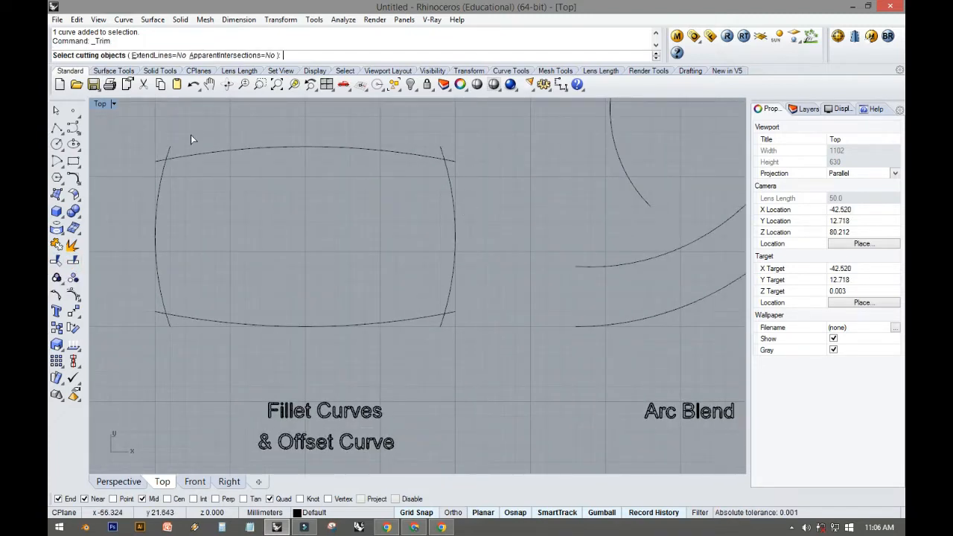
pyautogui.click(157, 205)
pyautogui.click(455, 219)
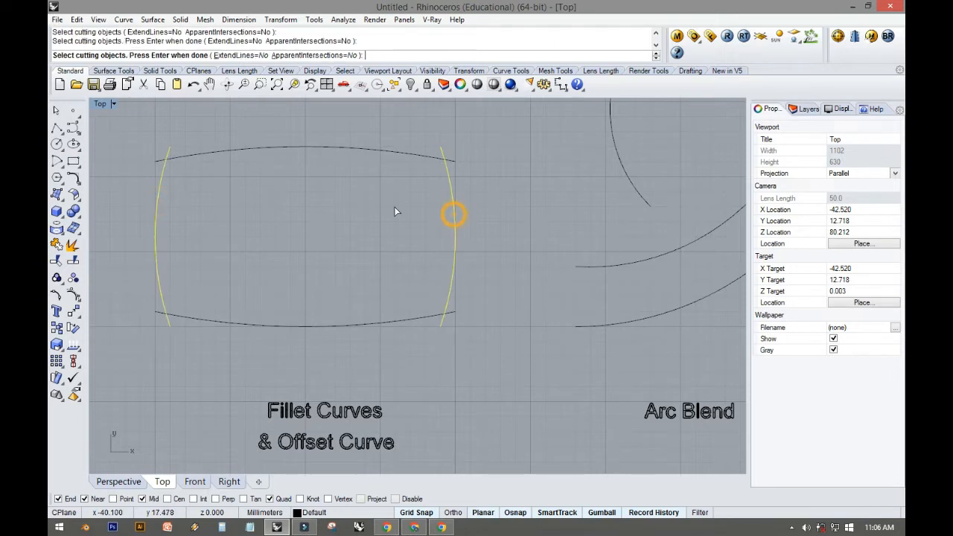
pyautogui.press('Return')
pyautogui.scroll(3, 118, 179)
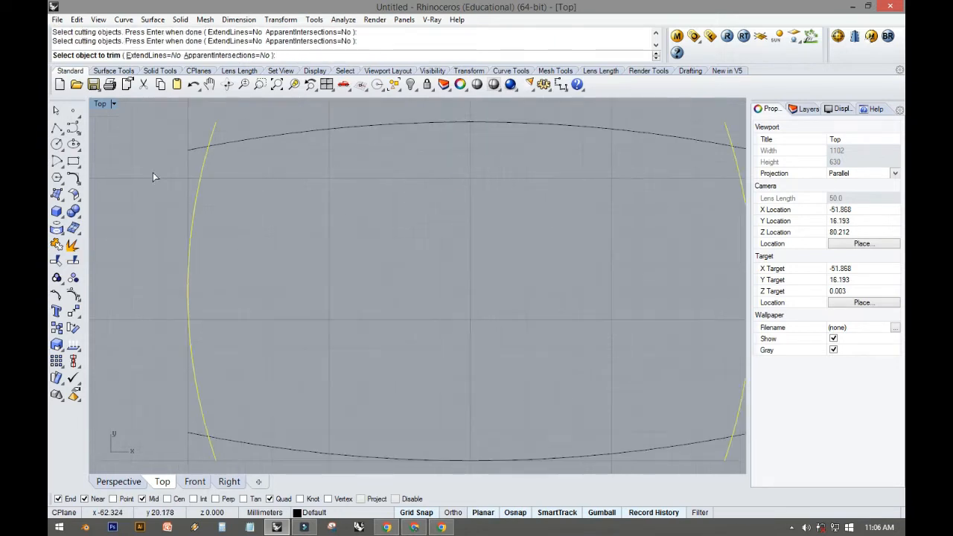
pyautogui.click(195, 148)
pyautogui.moveTo(176, 285); pyautogui.dragTo(175, 217, button='right')
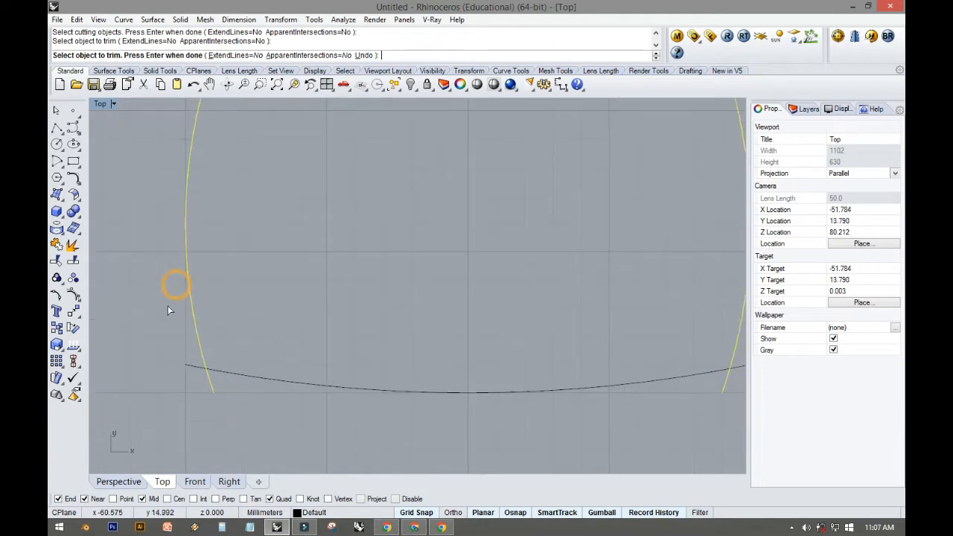
pyautogui.click(192, 366)
# - Trim the right overhanging ends of the top and bottom curves at the right side curve and finish the trim
pyautogui.scroll(-6, 318, 365)
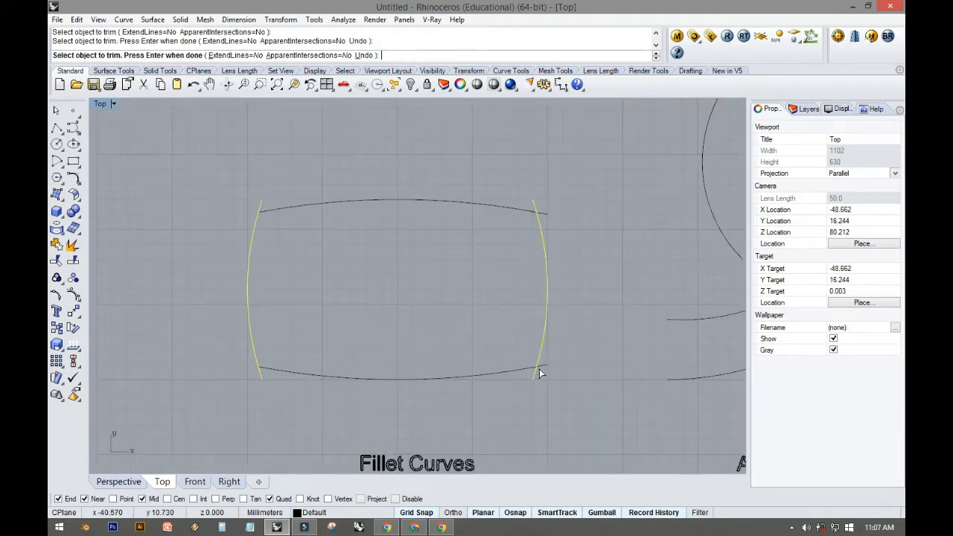
pyautogui.click(540, 374)
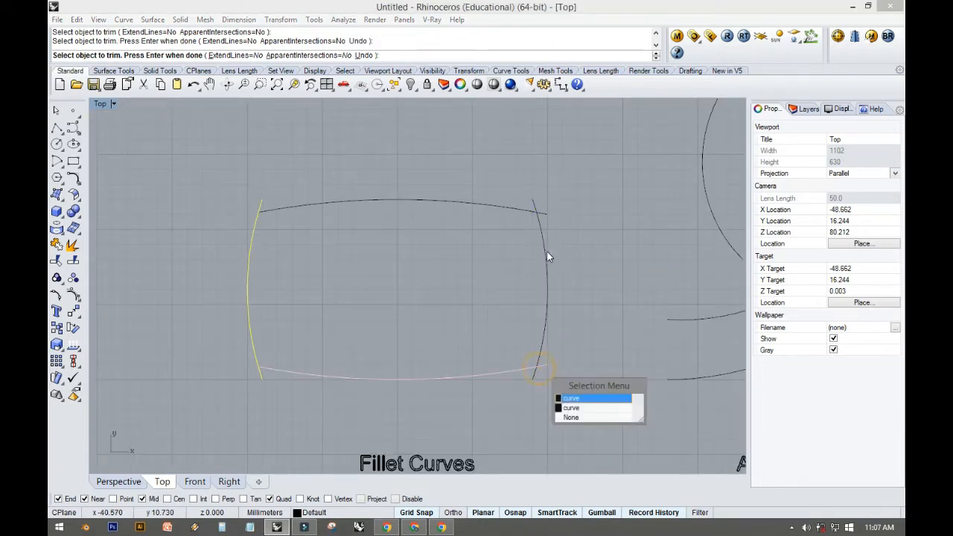
pyautogui.click(581, 400)
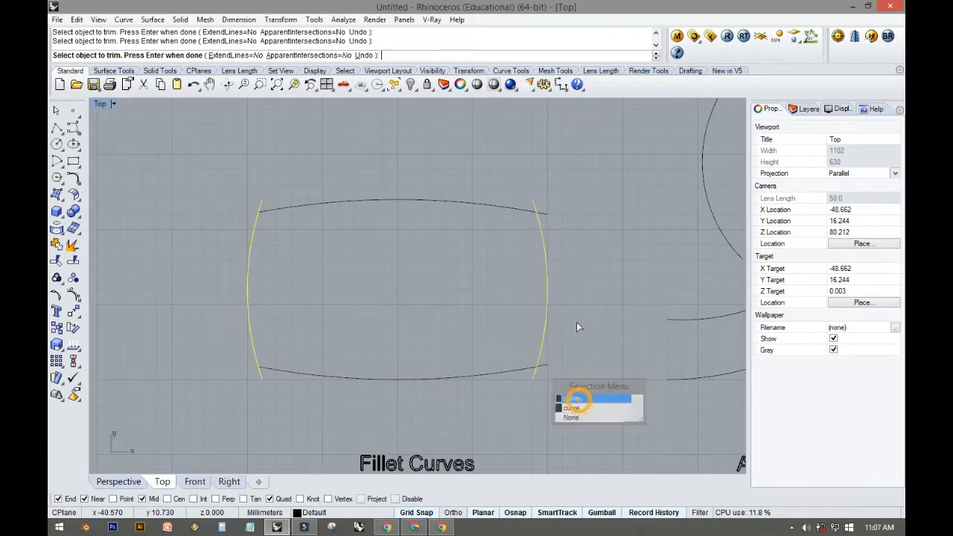
pyautogui.rightClick(387, 242)
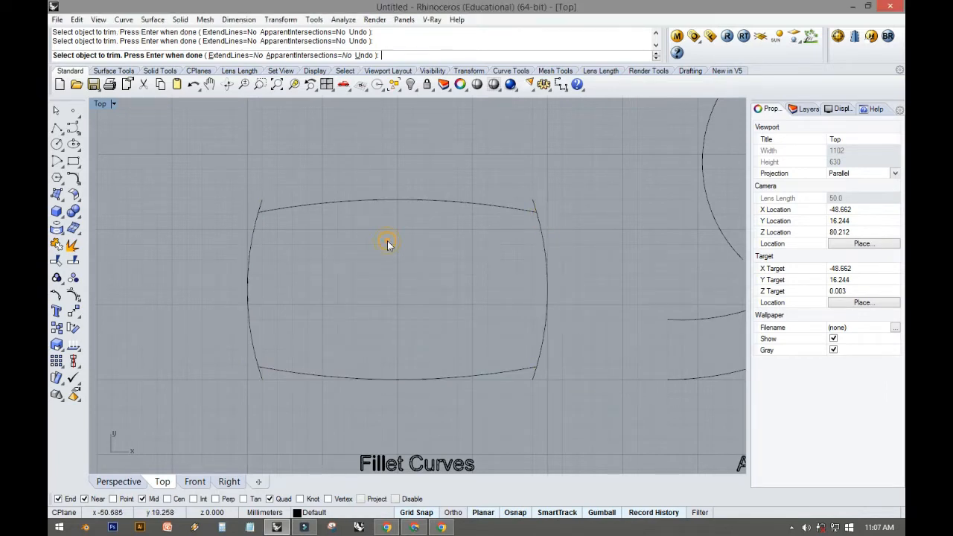
pyautogui.moveTo(387, 240); pyautogui.dragTo(359, 237, button='right')
pyautogui.rightClick(321, 257)
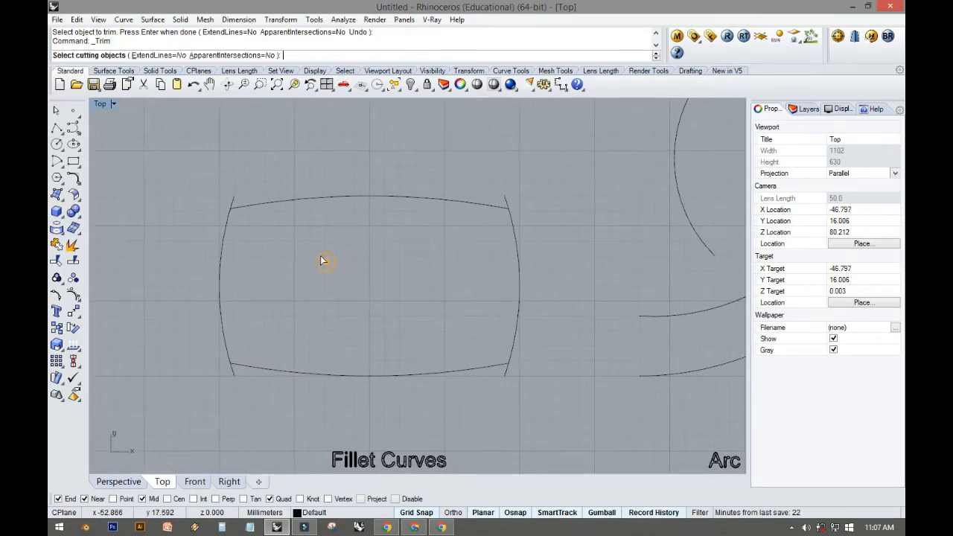
pyautogui.click(326, 206)
pyautogui.click(323, 374)
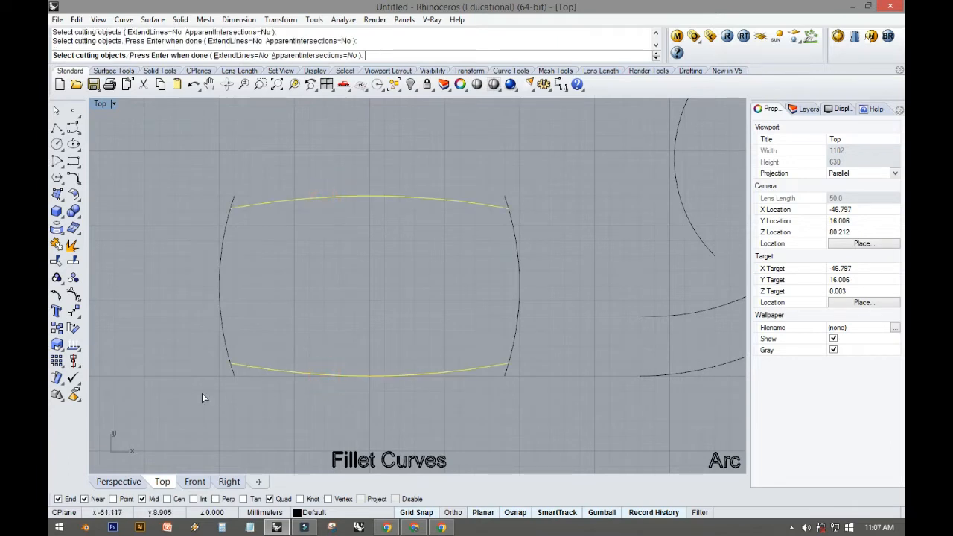
pyautogui.scroll(4, 205, 378)
pyautogui.click(249, 372)
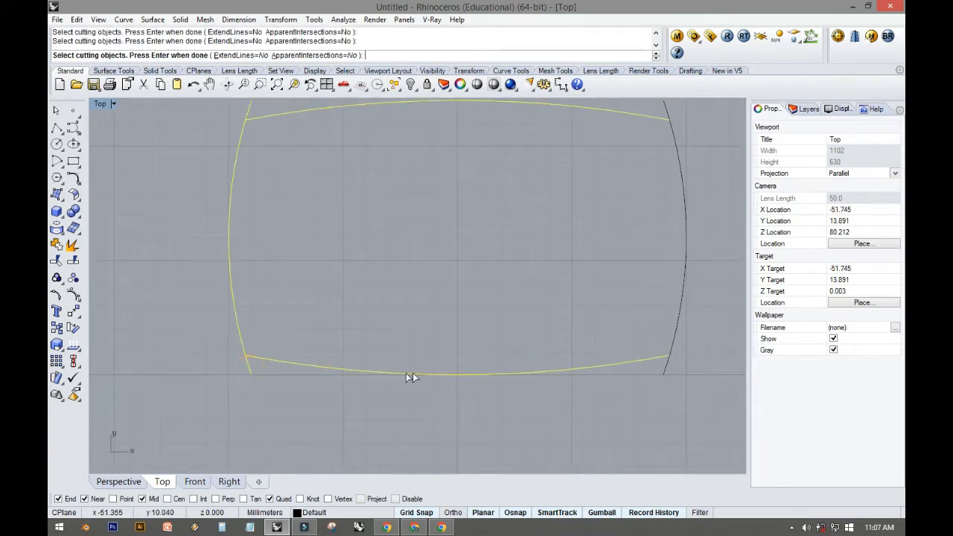
pyautogui.press('Escape')
# - Trim the upper and lower overhanging ends of both side curves, using the top and bottom curves as cutting objects
pyautogui.rightClick(275, 376)
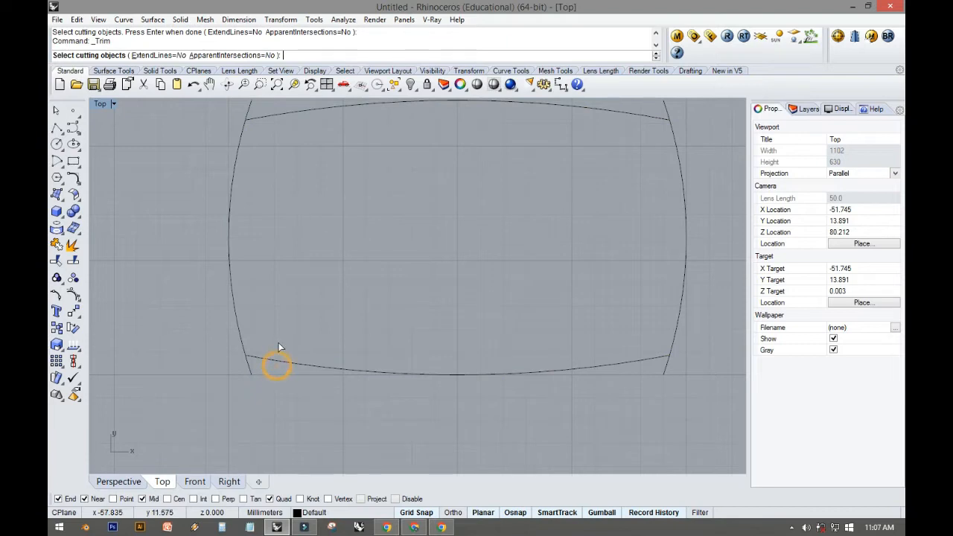
pyautogui.click(283, 358)
pyautogui.click(297, 110)
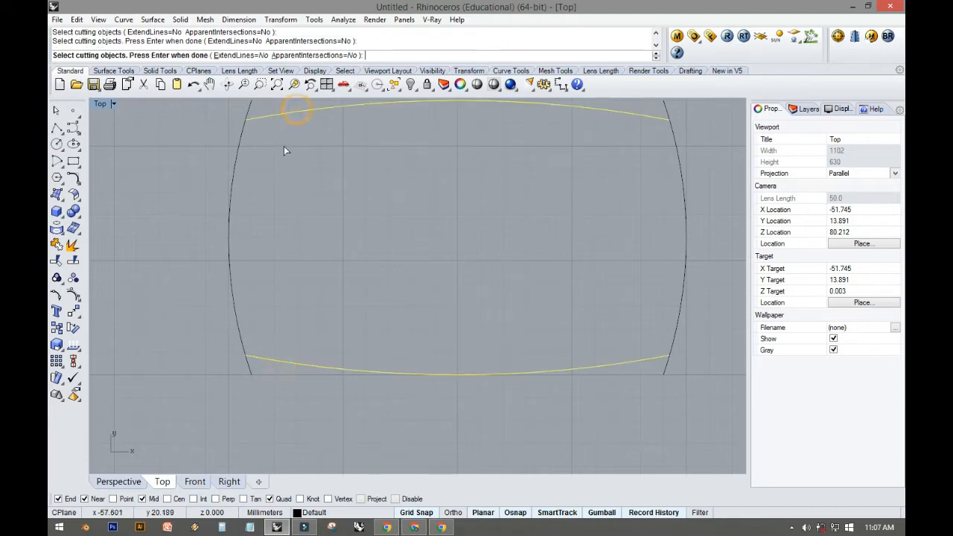
pyautogui.rightClick(284, 146)
pyautogui.moveTo(280, 148); pyautogui.dragTo(278, 182, button='right')
pyautogui.click(249, 149)
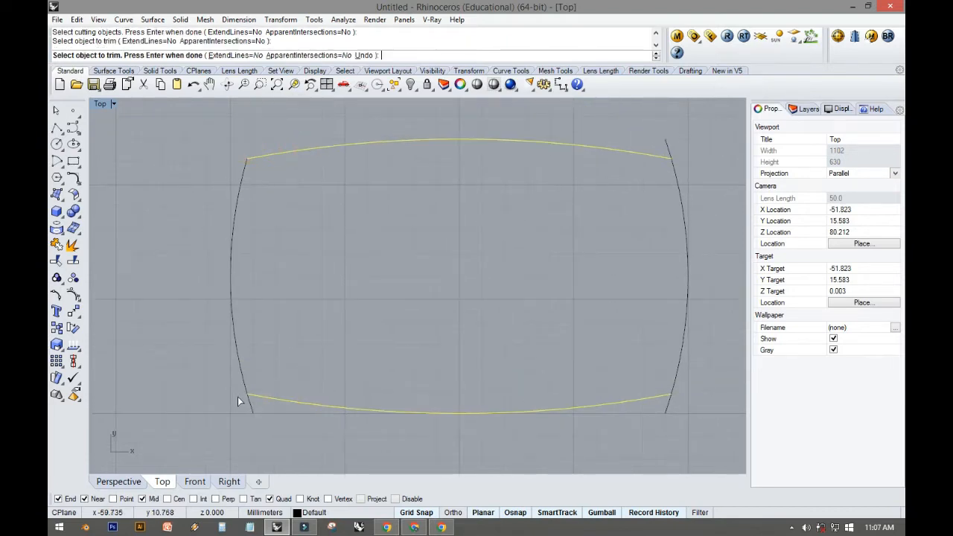
pyautogui.click(250, 407)
pyautogui.click(667, 404)
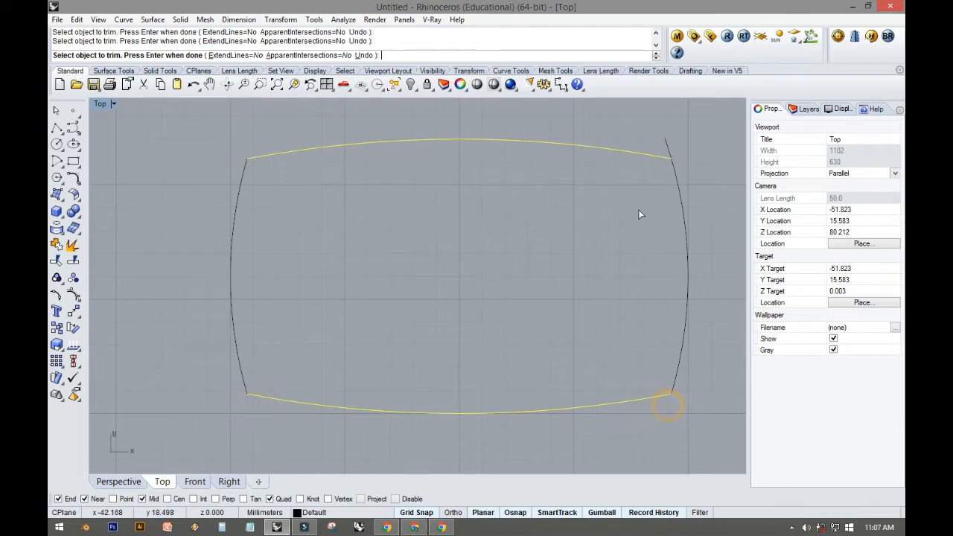
pyautogui.scroll(3, 672, 159)
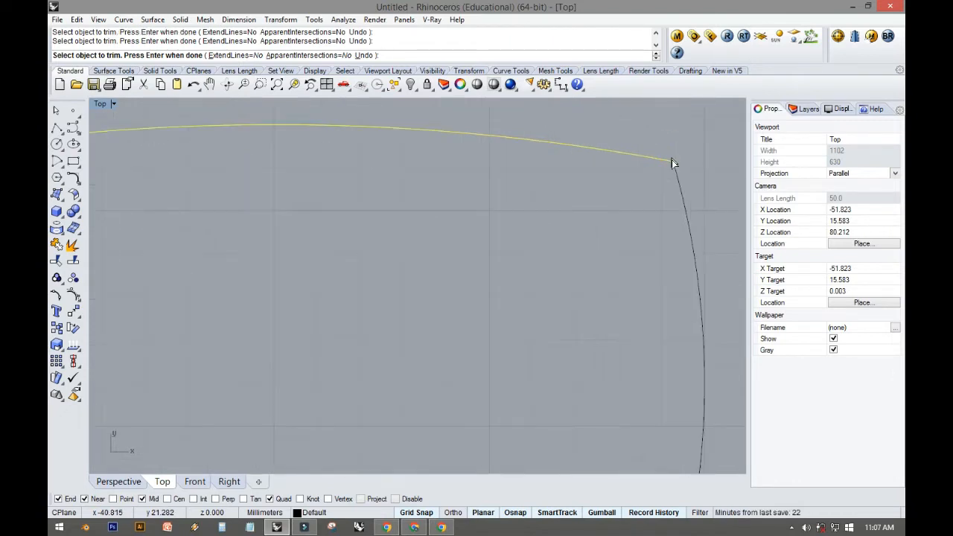
pyautogui.rightClick(651, 177)
# - Fillet the outline's upper-left corner between the left and top curves with a radius of 2 mm
pyautogui.moveTo(649, 179); pyautogui.dragTo(531, 219, button='right')
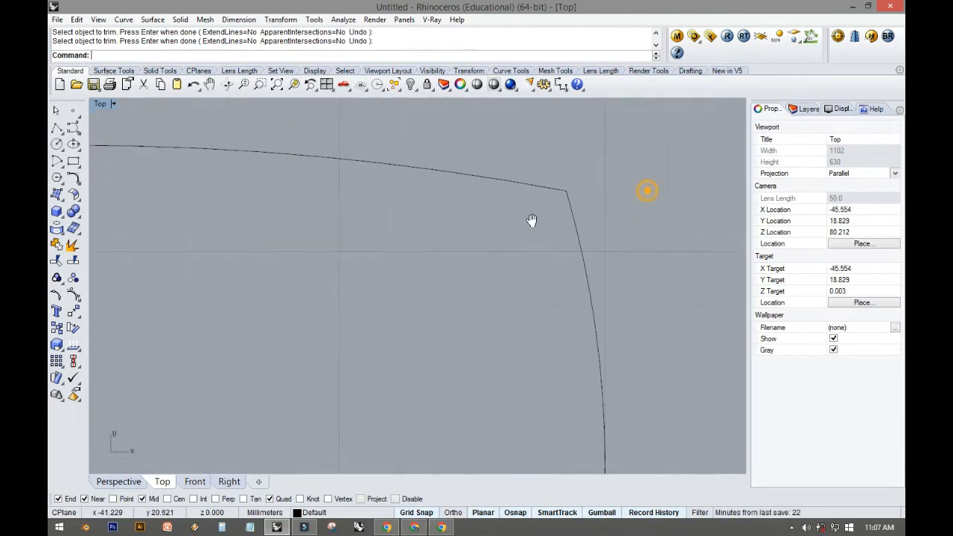
pyautogui.scroll(-3, 410, 237)
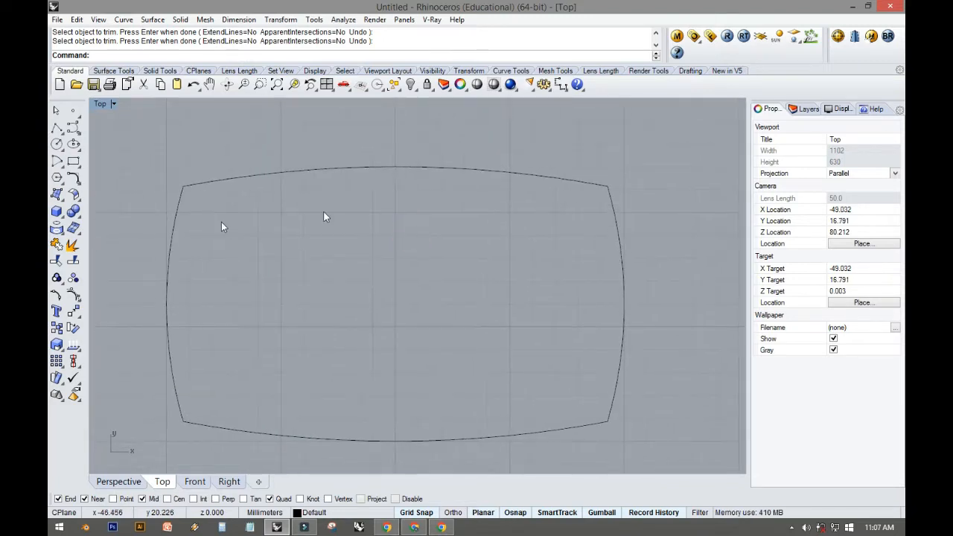
pyautogui.click(73, 179)
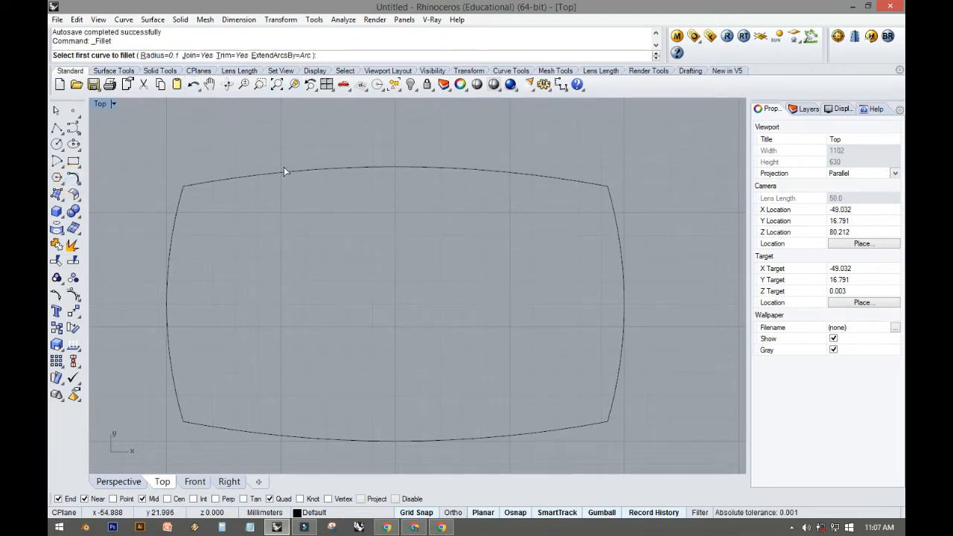
pyautogui.write('2')
pyautogui.press('Return')
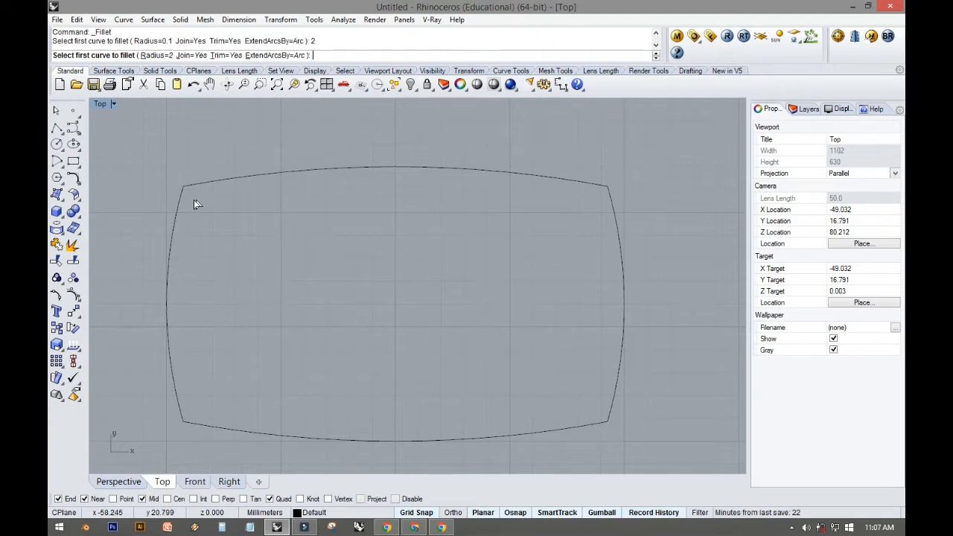
pyautogui.scroll(2, 179, 195)
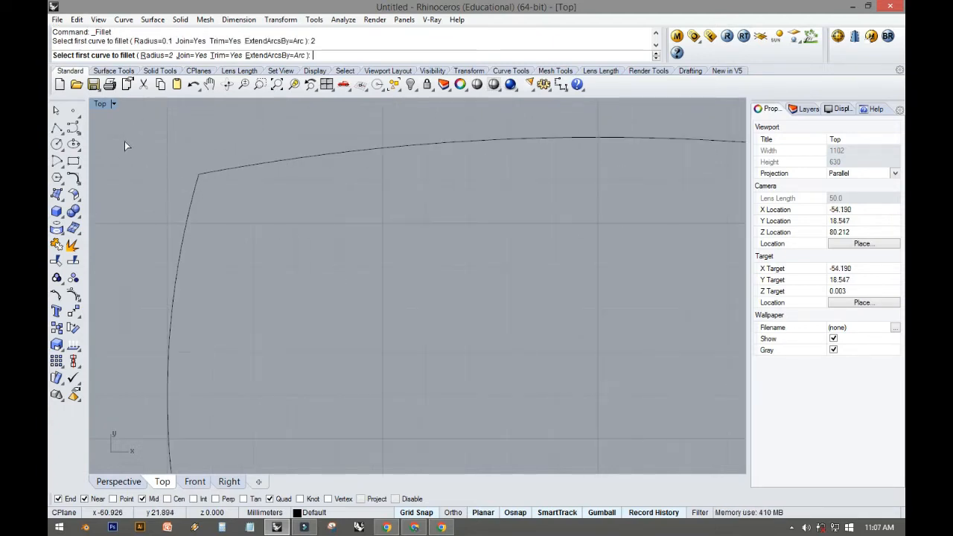
pyautogui.click(192, 197)
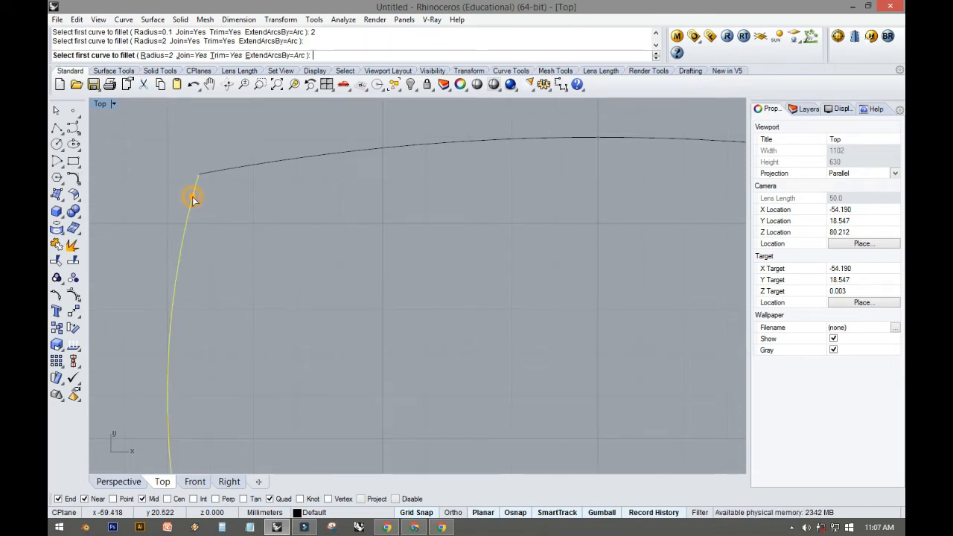
pyautogui.click(230, 170)
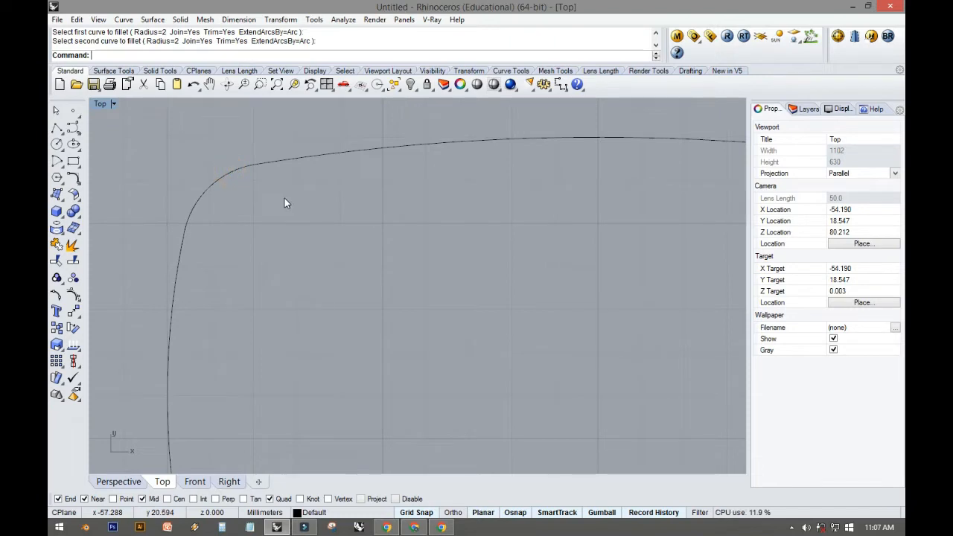
# - Fillet the outline's upper-right corner between the top and right curves with the same 2 mm radius
pyautogui.scroll(-2, 250, 208)
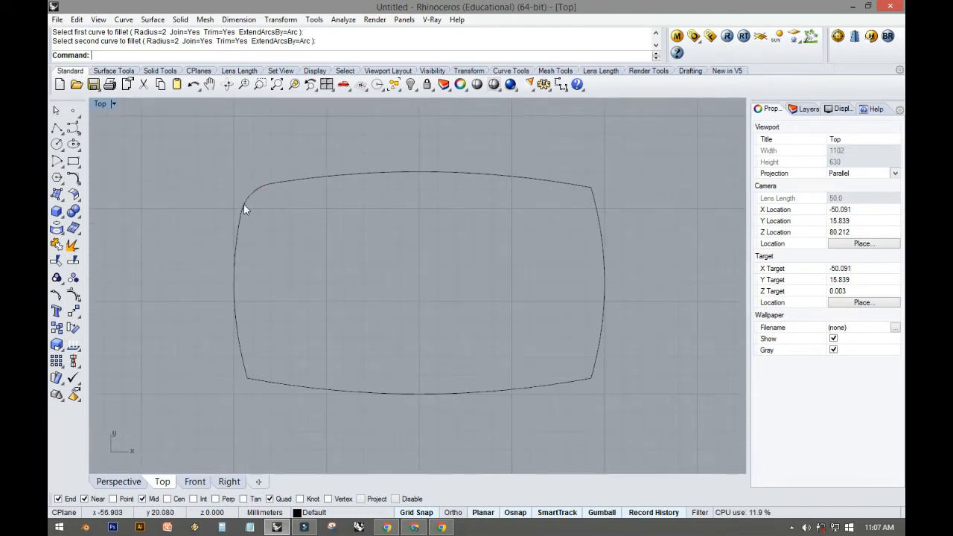
pyautogui.moveTo(504, 221); pyautogui.dragTo(366, 212, button='right')
pyautogui.rightClick(391, 204)
pyautogui.click(430, 179)
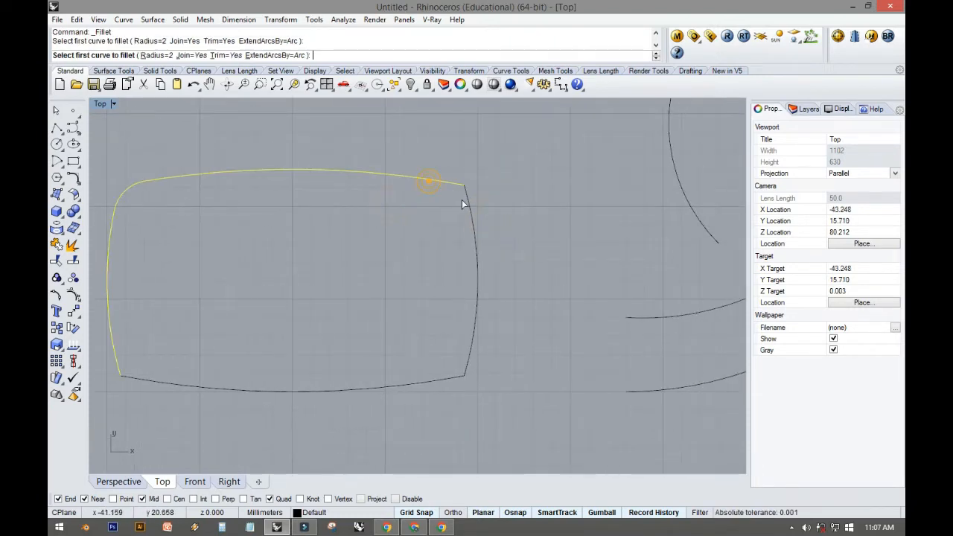
pyautogui.click(466, 201)
# - Fillet the outline's lower-right and lower-left corners with the same 2 mm radius
pyautogui.rightClick(456, 227)
pyautogui.moveTo(443, 287); pyautogui.dragTo(448, 217, button='right')
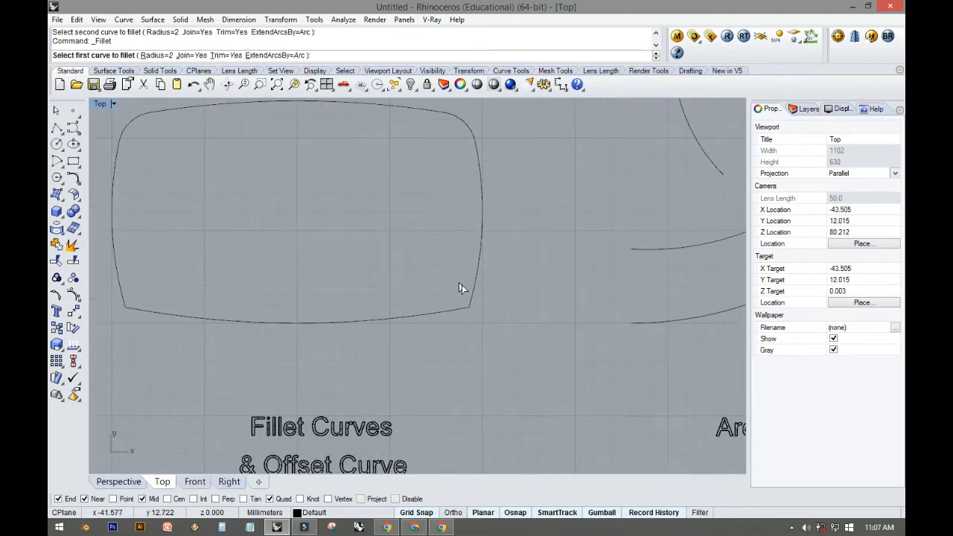
pyautogui.click(472, 291)
pyautogui.click(451, 311)
pyautogui.moveTo(130, 289); pyautogui.dragTo(186, 276, button='right')
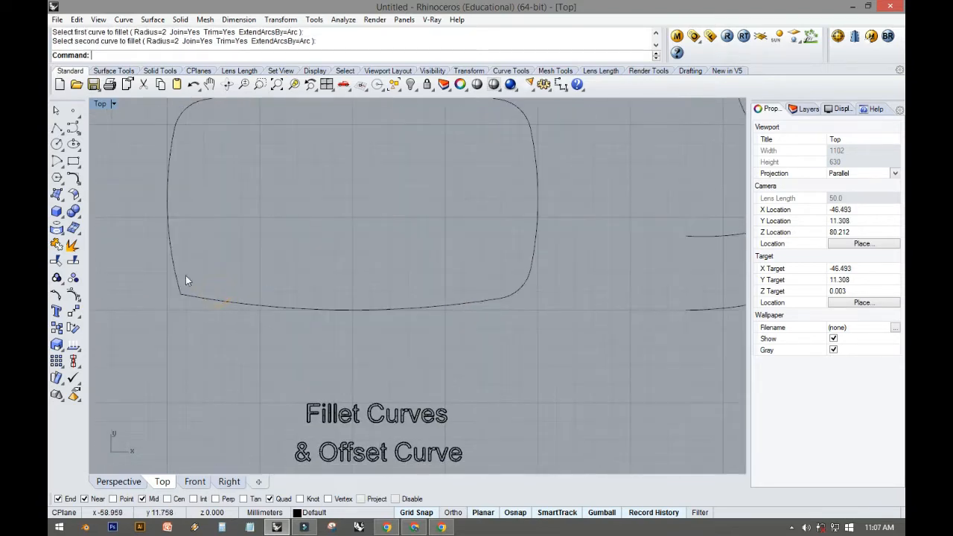
pyautogui.rightClick(177, 277)
pyautogui.click(177, 277)
pyautogui.click(191, 297)
# - Select the filleted outline to check whether it is one joined curve, and clear the selection
pyautogui.scroll(-3, 188, 283)
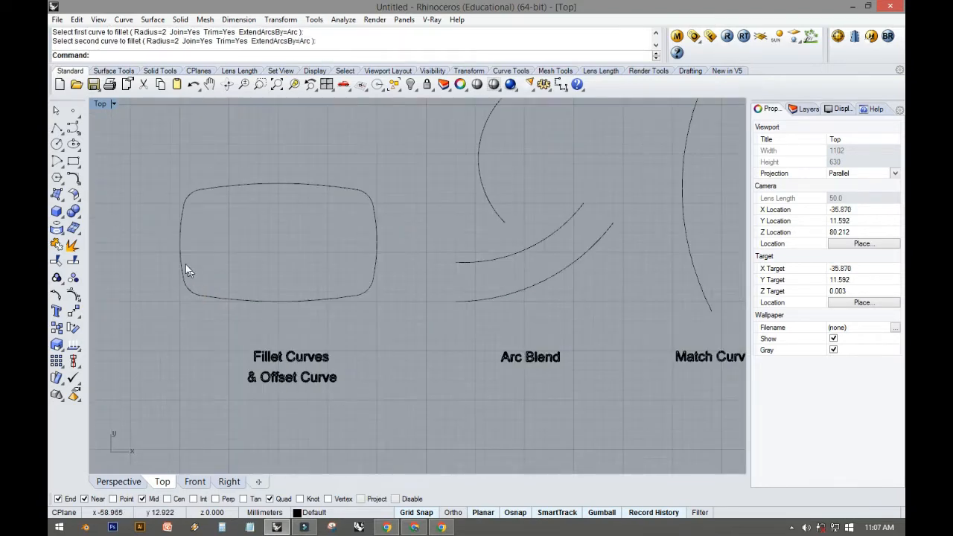
pyautogui.click(178, 243)
pyautogui.scroll(3, 157, 196)
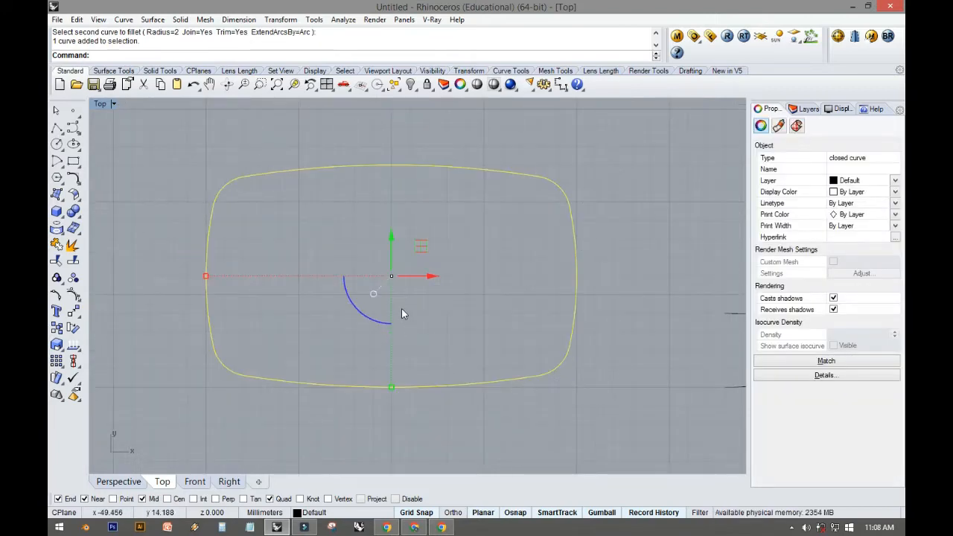
pyautogui.click(329, 230)
pyautogui.moveTo(329, 230); pyautogui.dragTo(299, 177, button='right')
pyautogui.click(187, 161)
pyautogui.click(153, 170)
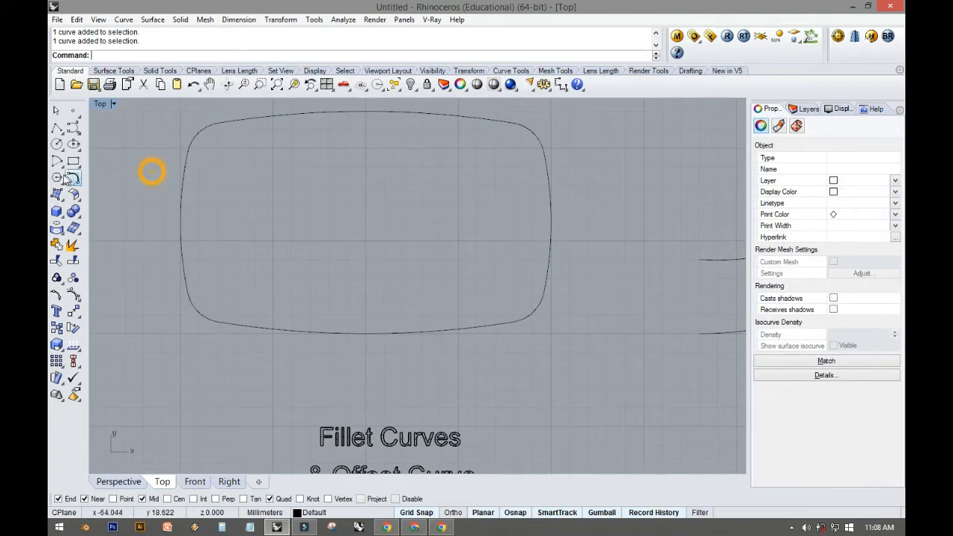
# - Set the curve offset distance to 1 mm and leave the Offset command without offsetting a curve
pyautogui.moveTo(346, 398); pyautogui.dragTo(331, 419, button='right')
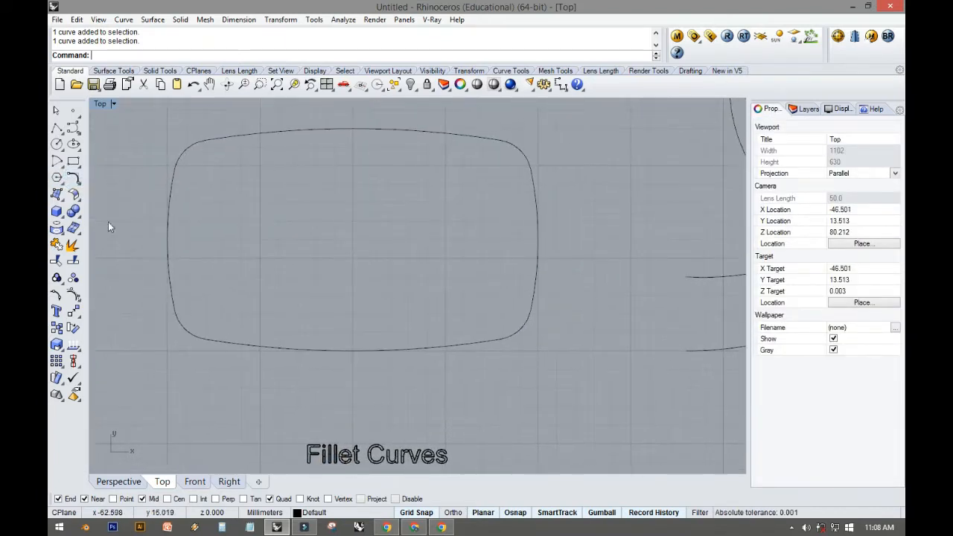
pyautogui.click(74, 178)
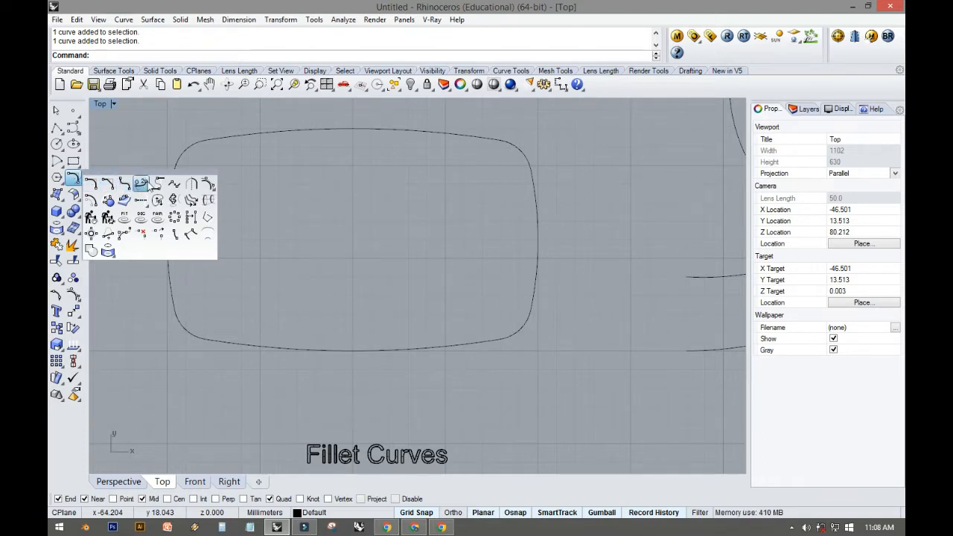
pyautogui.click(90, 200)
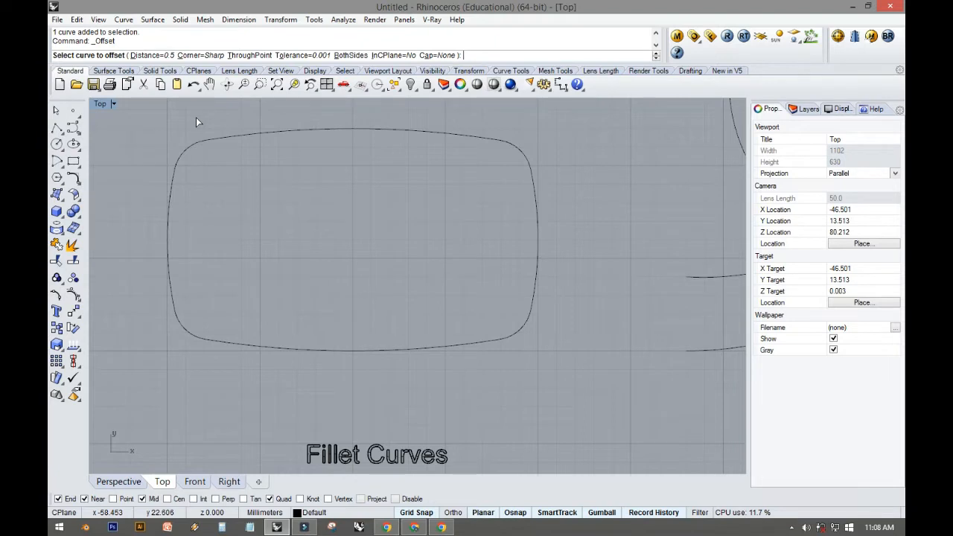
pyautogui.write('1')
pyautogui.press('Return')
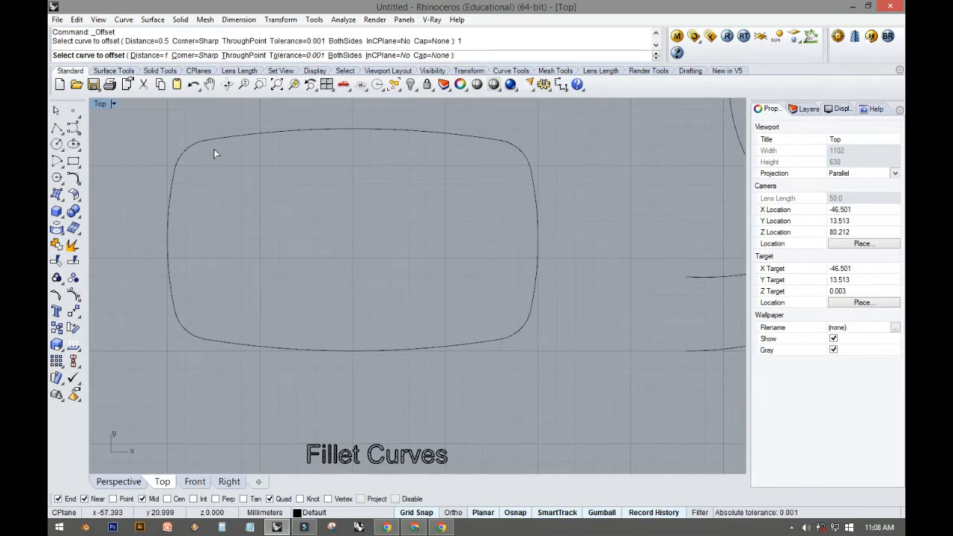
pyautogui.moveTo(213, 149); pyautogui.dragTo(216, 173, button='right')
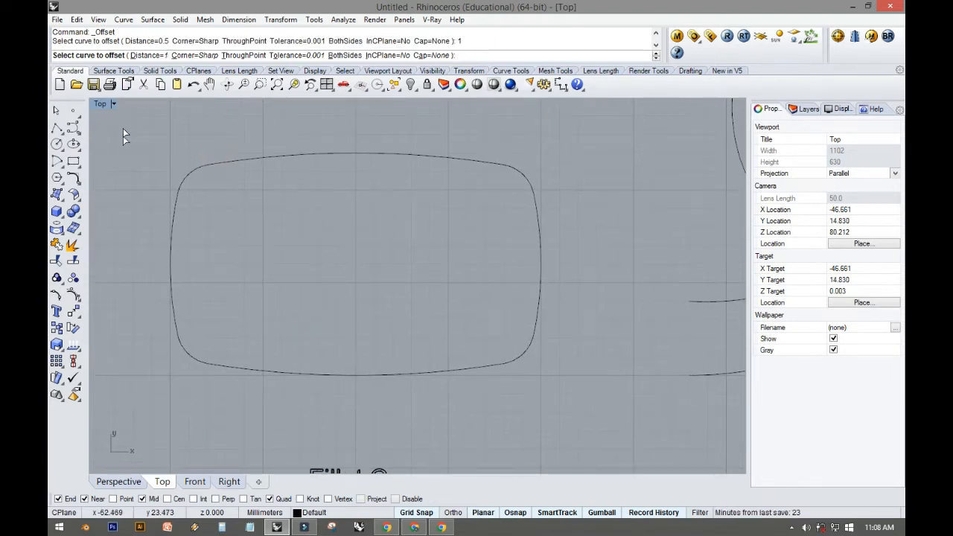
pyautogui.scroll(-1, 210, 202)
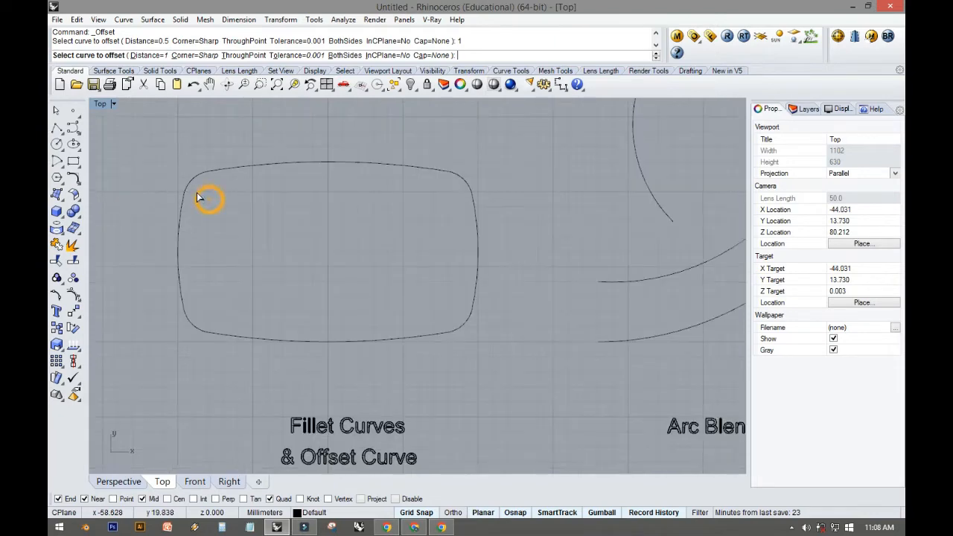
pyautogui.press('Escape')
# - Select the rounded outline and make an enlarged, scaled duplicate of it around the original
pyautogui.click(190, 178)
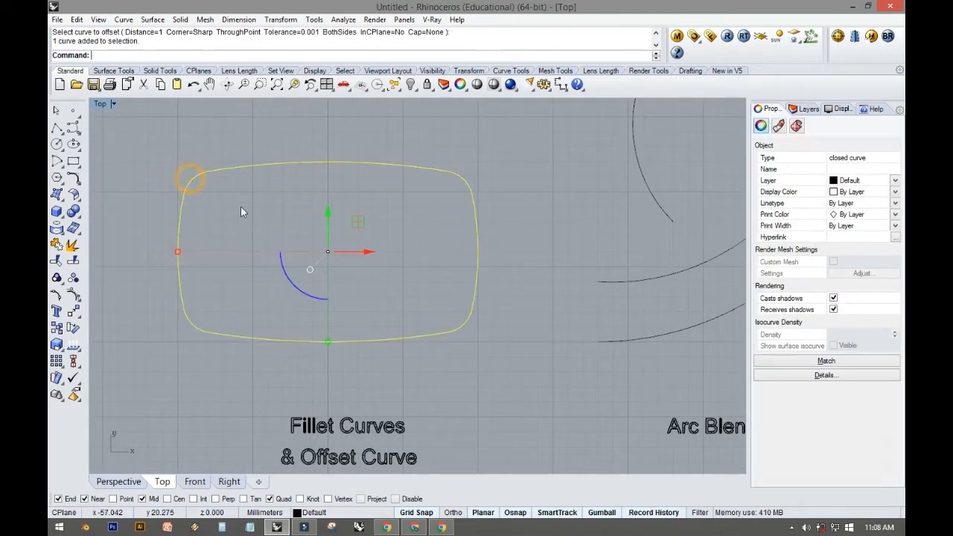
pyautogui.click(202, 206)
pyautogui.click(179, 239)
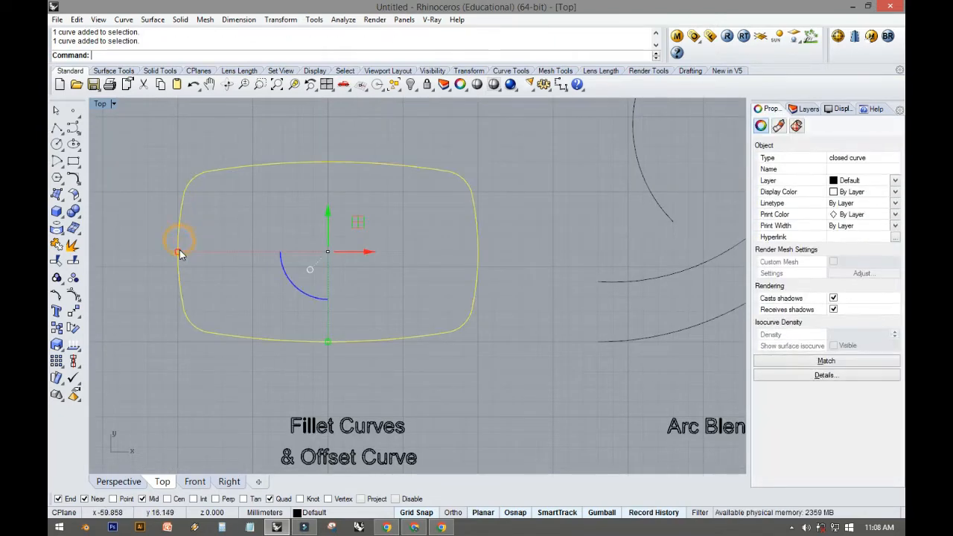
pyautogui.moveTo(180, 249); pyautogui.dragTo(163, 252)
pyautogui.hotkey('ctrl', 'z')
pyautogui.click(221, 221)
pyautogui.scroll(6, 172, 175)
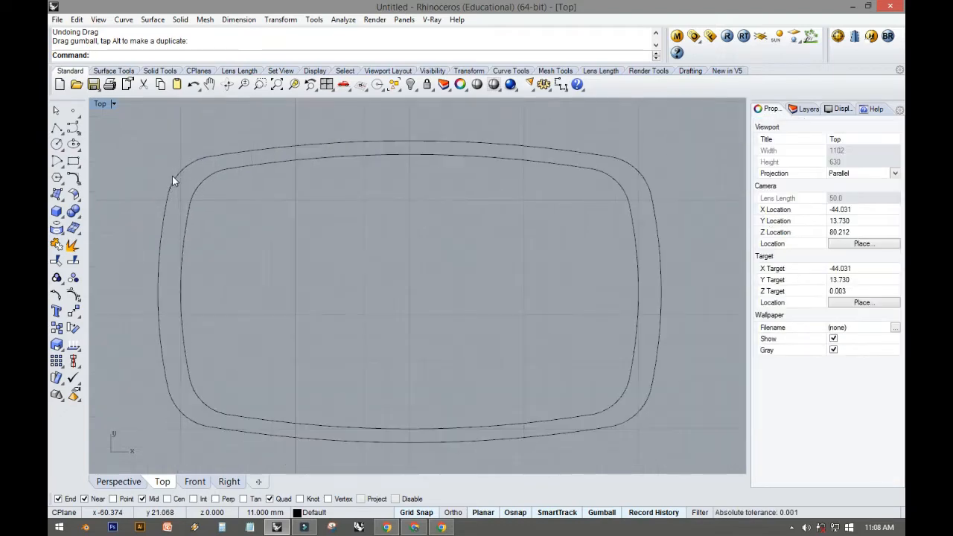
# - Compare the spacing between the scaled duplicate and the original outline along the sides and corners, and delete the duplicate
pyautogui.moveTo(264, 195); pyautogui.dragTo(264, 223, button='right')
pyautogui.scroll(-5, 223, 226)
pyautogui.click(216, 217)
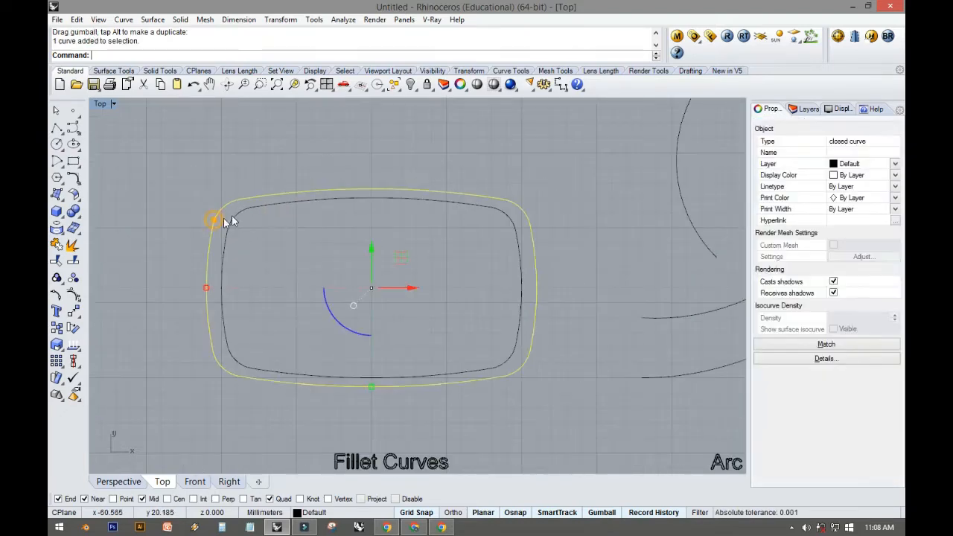
pyautogui.moveTo(481, 314); pyautogui.dragTo(453, 266, button='right')
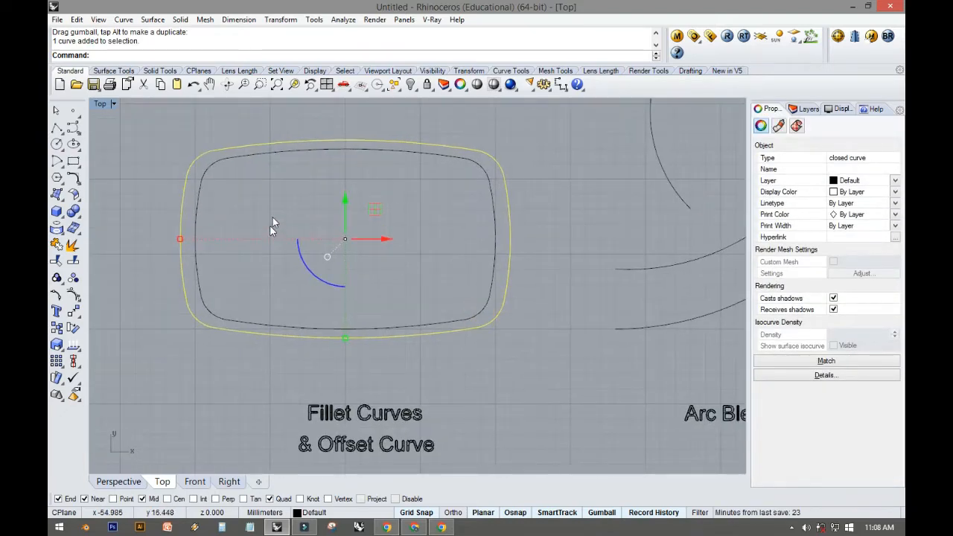
pyautogui.scroll(6, 319, 186)
pyautogui.moveTo(317, 190); pyautogui.dragTo(368, 228, button='right')
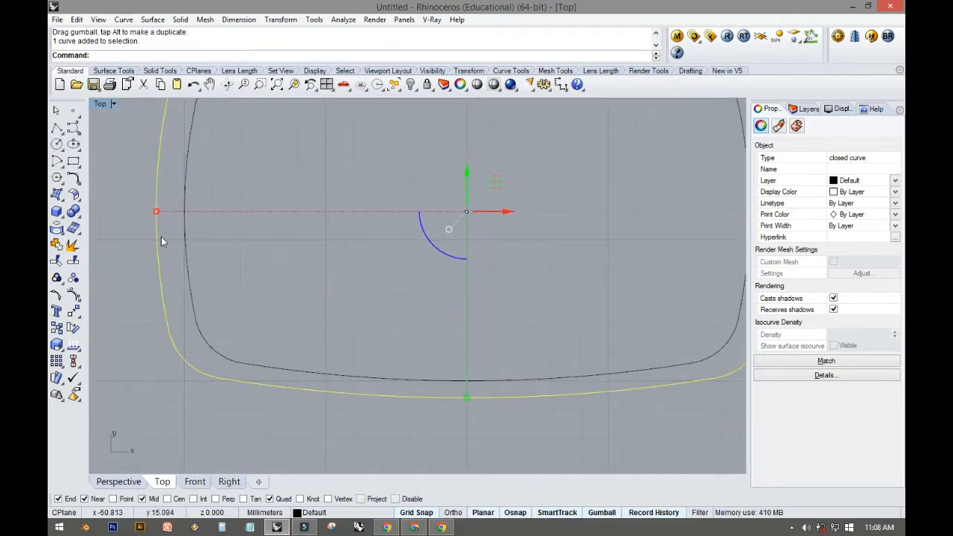
pyautogui.moveTo(185, 242); pyautogui.dragTo(233, 266, button='right')
pyautogui.click(242, 154)
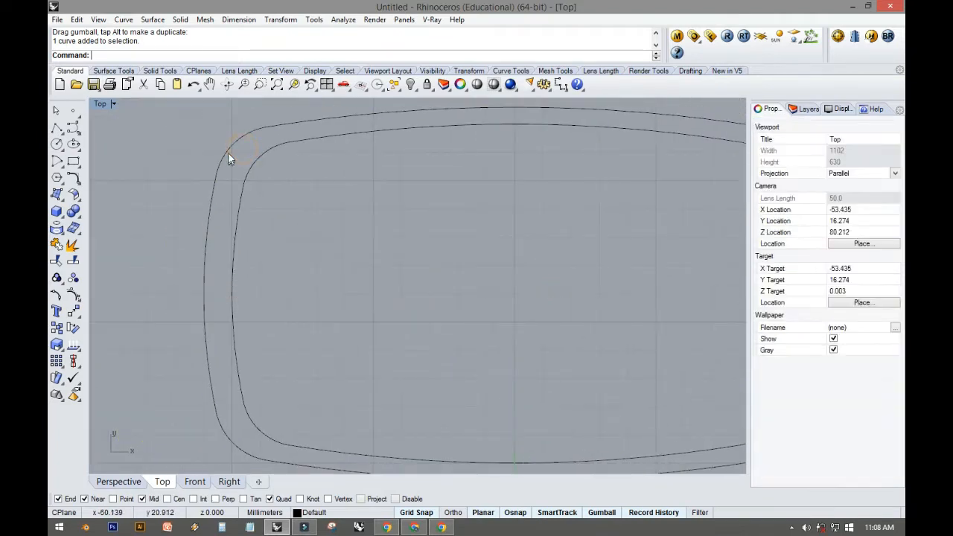
pyautogui.click(228, 152)
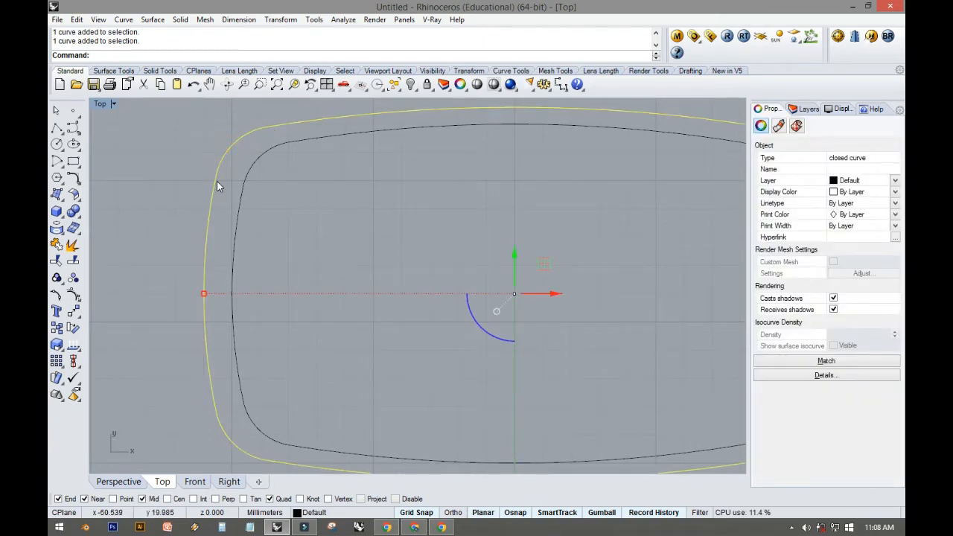
pyautogui.press('Delete')
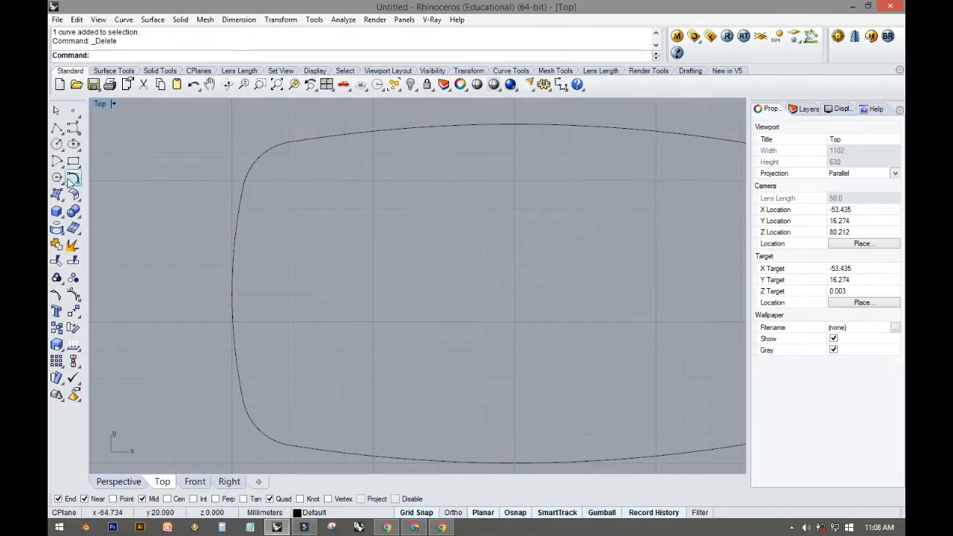
# - Offset the rounded outline outward by 1 mm
pyautogui.click(68, 178)
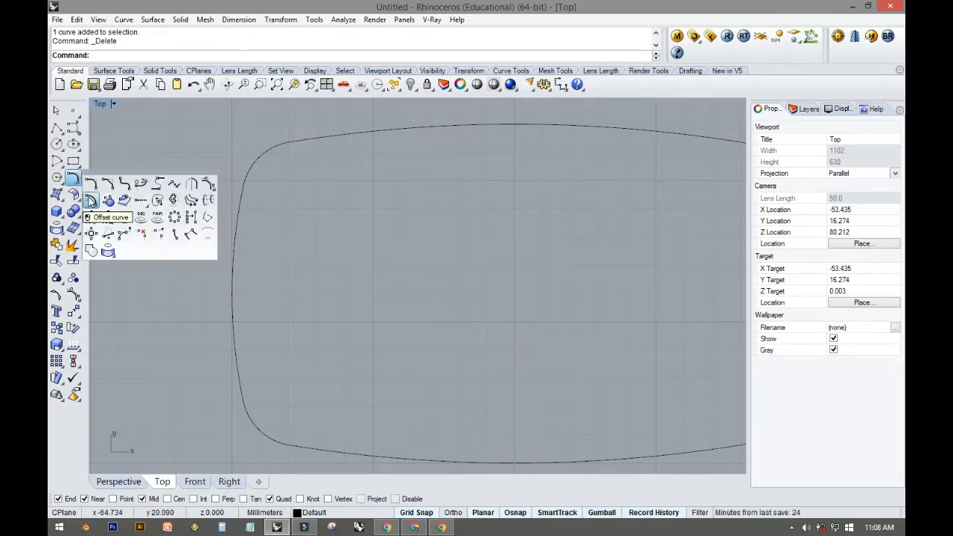
pyautogui.click(90, 199)
pyautogui.scroll(-4, 318, 199)
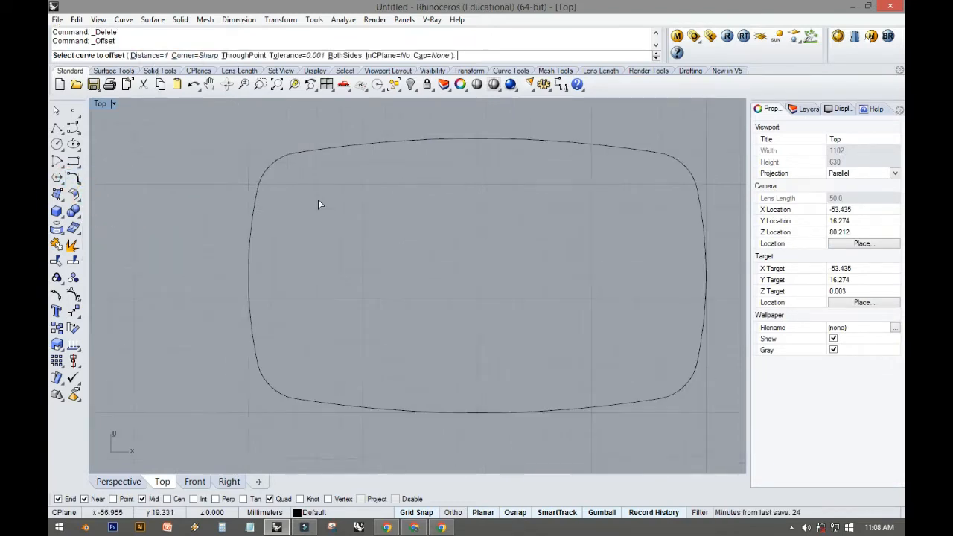
pyautogui.click(327, 157)
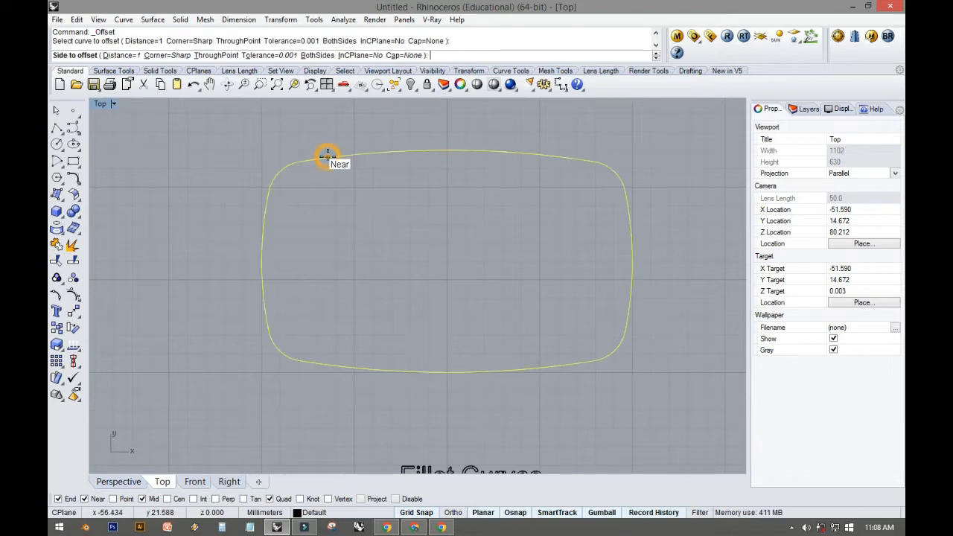
pyautogui.moveTo(328, 157); pyautogui.dragTo(333, 200, button='right')
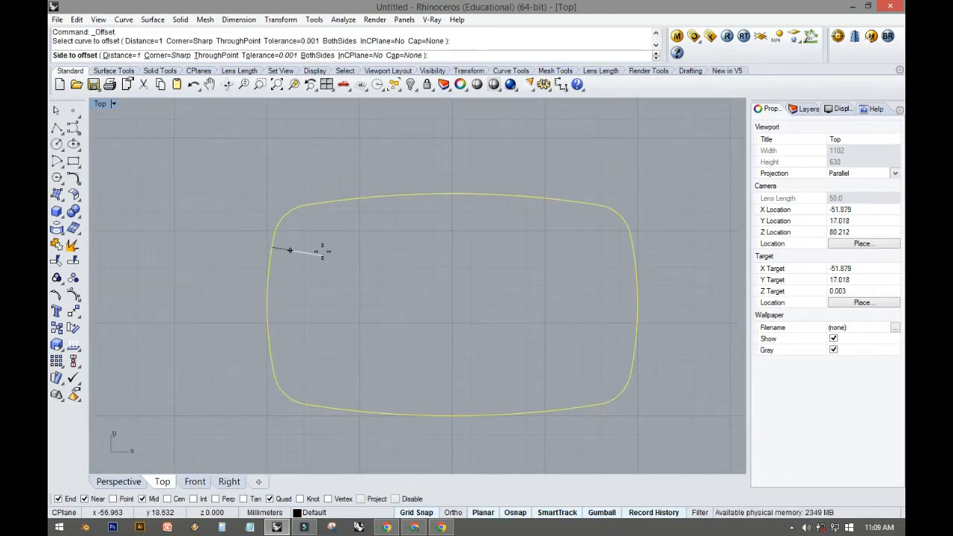
pyautogui.click(233, 183)
pyautogui.moveTo(321, 270); pyautogui.dragTo(245, 234, button='right')
pyautogui.scroll(-6, 201, 285)
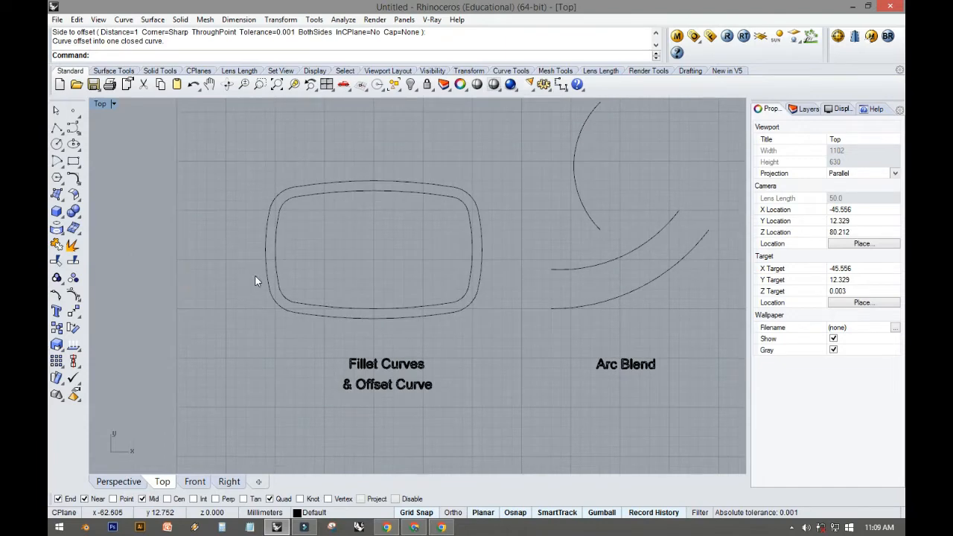
# - Offset the new outer curve outward by another 1 mm
pyautogui.scroll(5, 254, 281)
pyautogui.scroll(-5, 279, 257)
pyautogui.moveTo(289, 205); pyautogui.dragTo(186, 294, button='right')
pyautogui.scroll(3, 201, 224)
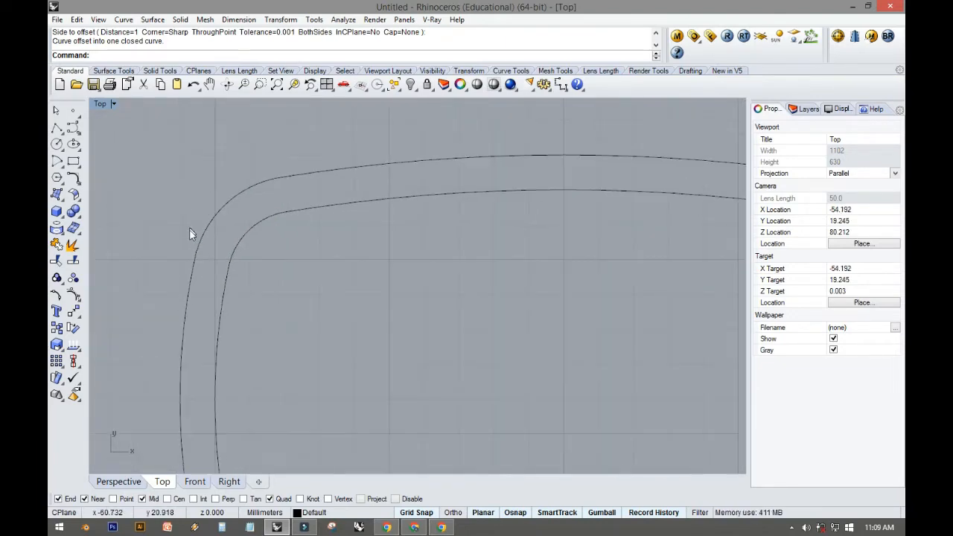
pyautogui.moveTo(195, 232); pyautogui.dragTo(360, 265, button='right')
pyautogui.scroll(-3, 223, 276)
pyautogui.click(224, 275)
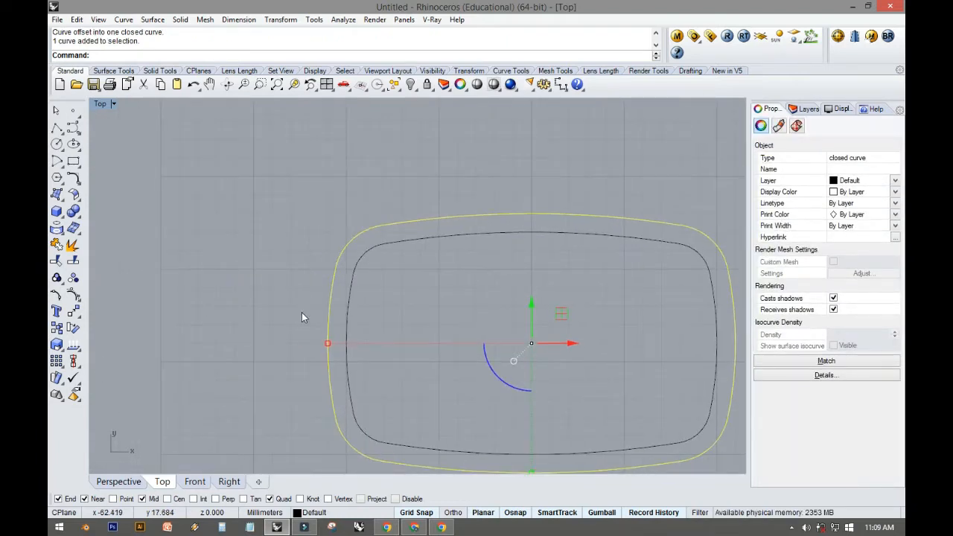
pyautogui.rightClick(218, 296)
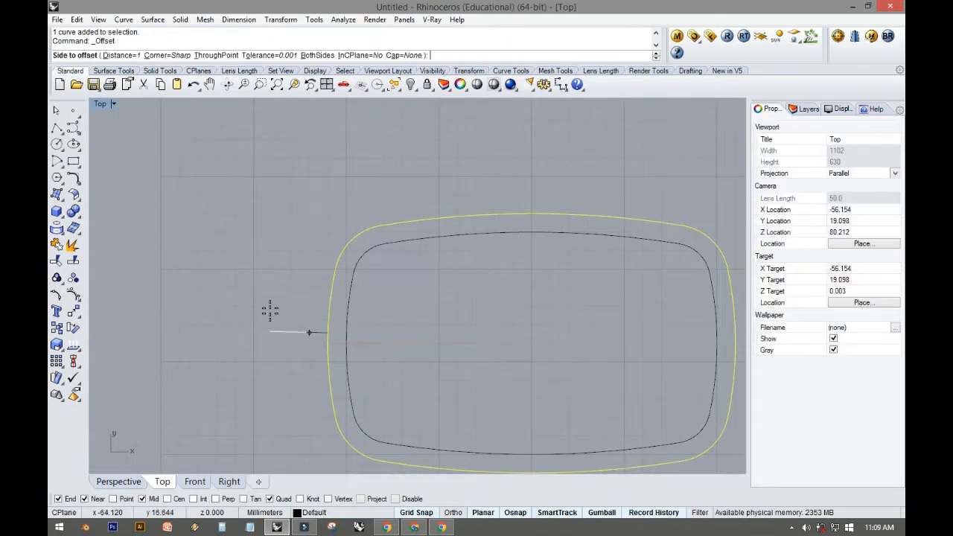
pyautogui.click(275, 292)
pyautogui.press('Escape')
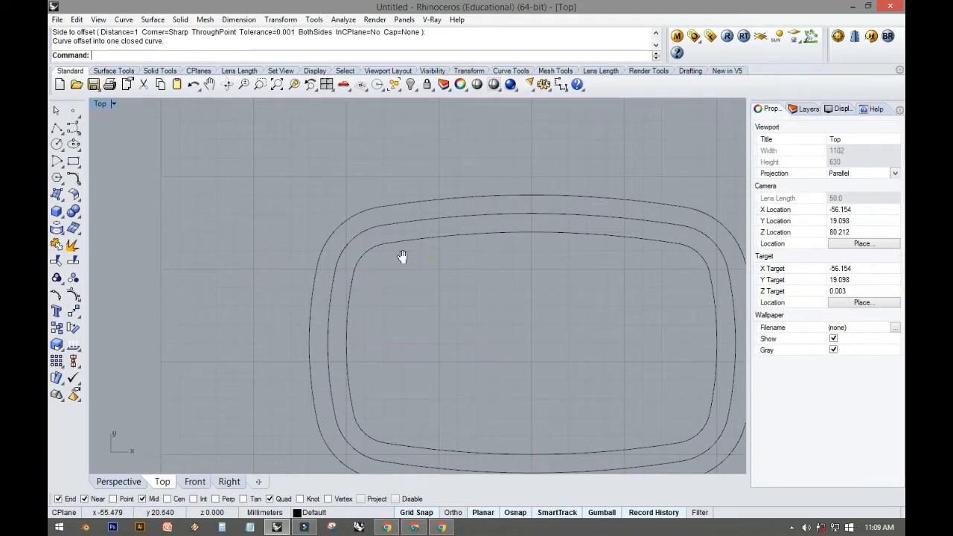
# - Offset the original innermost outline inward by 1 mm
pyautogui.moveTo(400, 258); pyautogui.dragTo(301, 258, button='right')
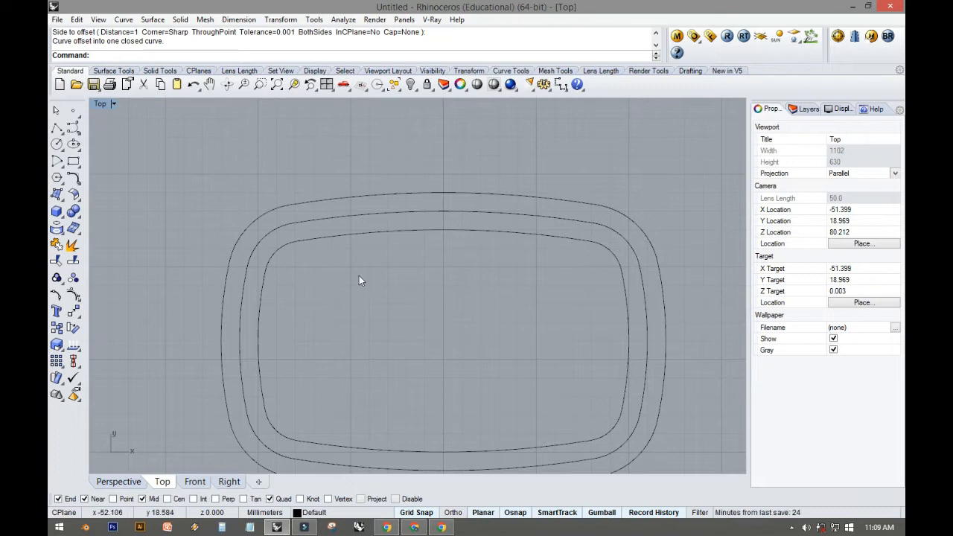
pyautogui.rightClick(315, 243)
pyautogui.click(316, 240)
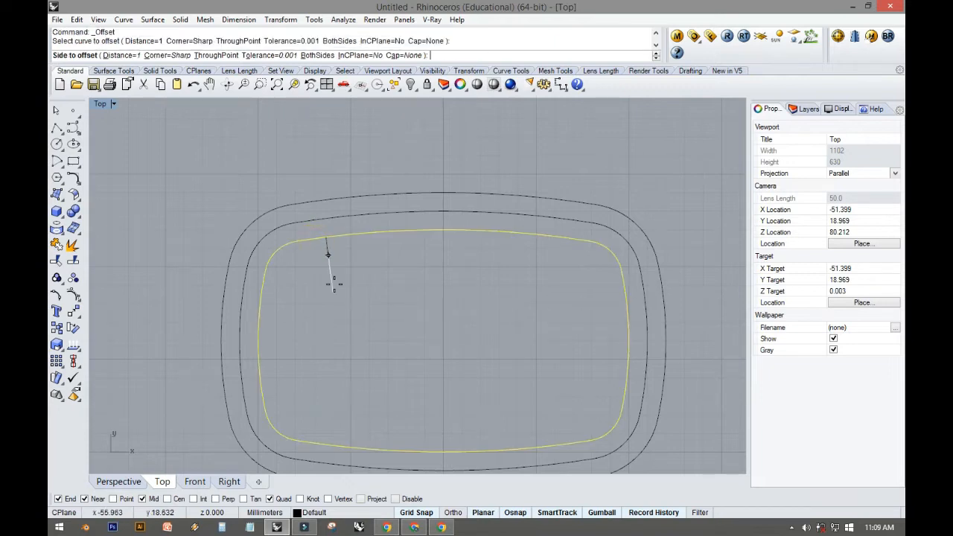
pyautogui.click(335, 285)
pyautogui.moveTo(324, 330); pyautogui.dragTo(319, 350, button='right')
# - Switch to a maximized Perspective view framed on the nested rounded curves
pyautogui.doubleClick(101, 104)
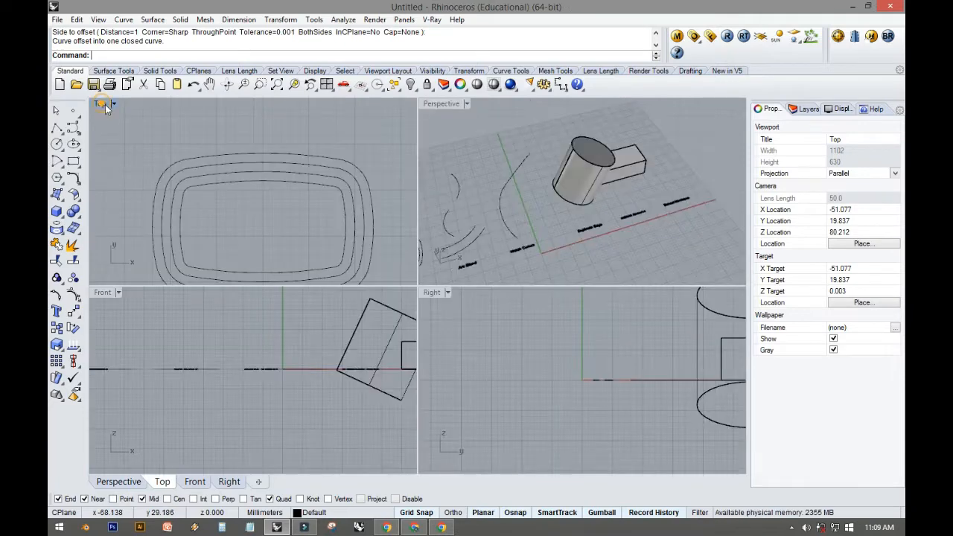
pyautogui.doubleClick(447, 104)
pyautogui.keyDown('shift'); pyautogui.moveTo(354, 220); pyautogui.dragTo(595, 145, button='right'); pyautogui.keyUp('shift')
pyautogui.keyDown('shift'); pyautogui.moveTo(399, 277); pyautogui.dragTo(521, 210, button='right'); pyautogui.keyUp('shift')
pyautogui.scroll(5, 359, 297)
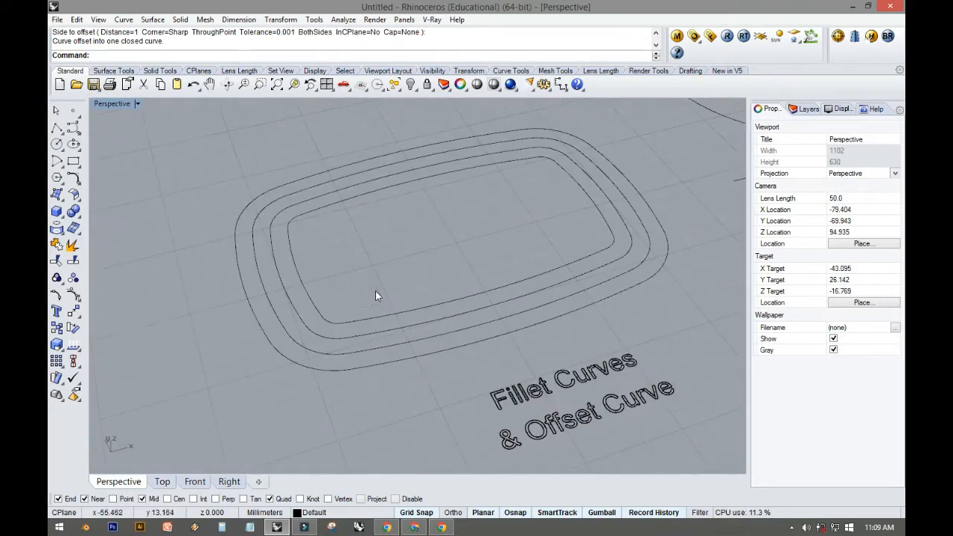
# - Select the nested curves one at a time to check that each is a separate closed curve
pyautogui.click(355, 323)
pyautogui.moveTo(377, 329); pyautogui.dragTo(350, 380, button='right')
pyautogui.click(268, 365)
pyautogui.click(227, 336)
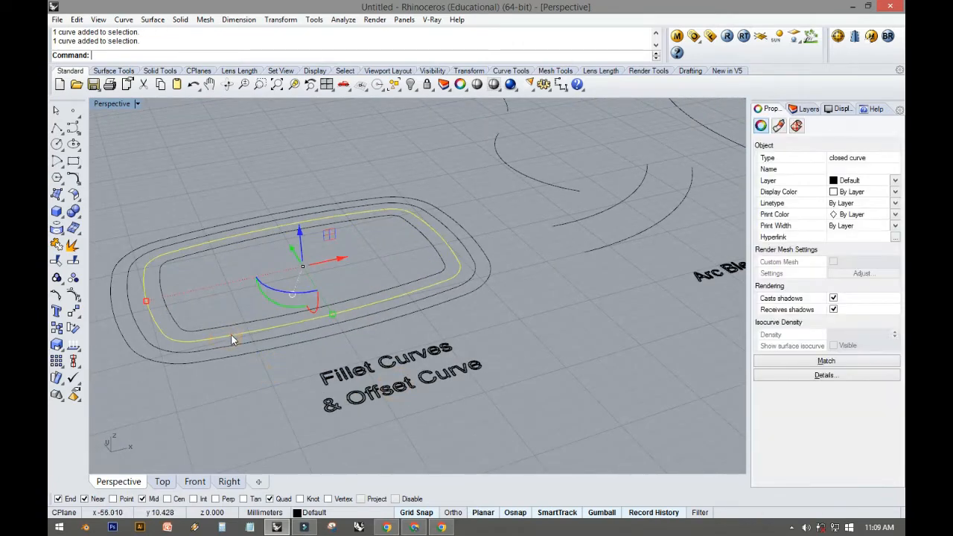
pyautogui.click(235, 356)
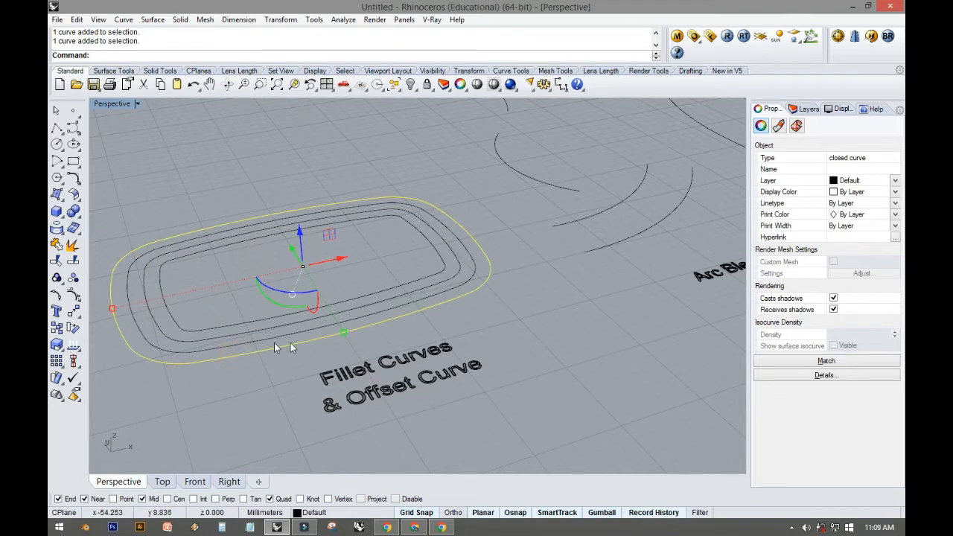
pyautogui.click(460, 336)
# - Raise the outermost curve vertically by about 5 mm, and lift the next curve inward to a higher level above it
pyautogui.moveTo(460, 336); pyautogui.dragTo(320, 276, button='right')
pyautogui.click(305, 262)
pyautogui.moveTo(320, 276); pyautogui.dragTo(305, 190)
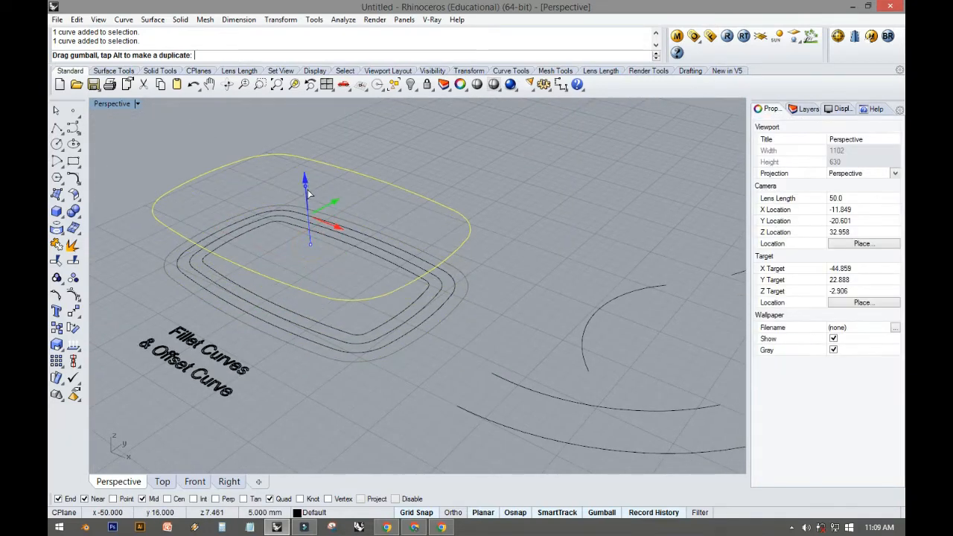
pyautogui.click(192, 275)
pyautogui.keyDown('shift'); pyautogui.moveTo(220, 279); pyautogui.dragTo(263, 326, button='right'); pyautogui.keyUp('shift')
pyautogui.moveTo(350, 284); pyautogui.dragTo(353, 160)
# - Raise the innermost curve vertically above all the others in two moves of 14 mm and 6 mm, and clear the selection
pyautogui.click(262, 285)
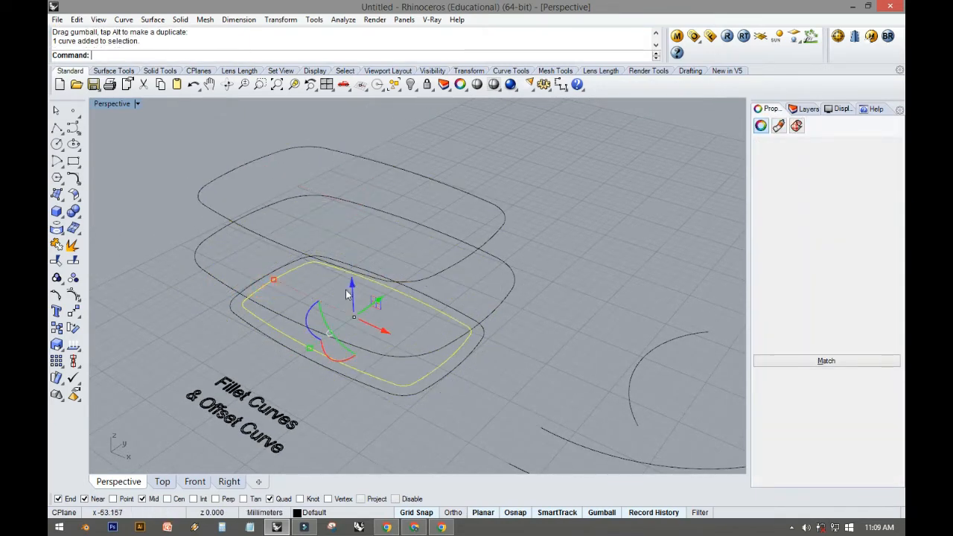
pyautogui.moveTo(346, 289); pyautogui.dragTo(330, 138)
pyautogui.keyDown('shift'); pyautogui.moveTo(330, 140); pyautogui.dragTo(339, 237, button='right'); pyautogui.keyUp('shift')
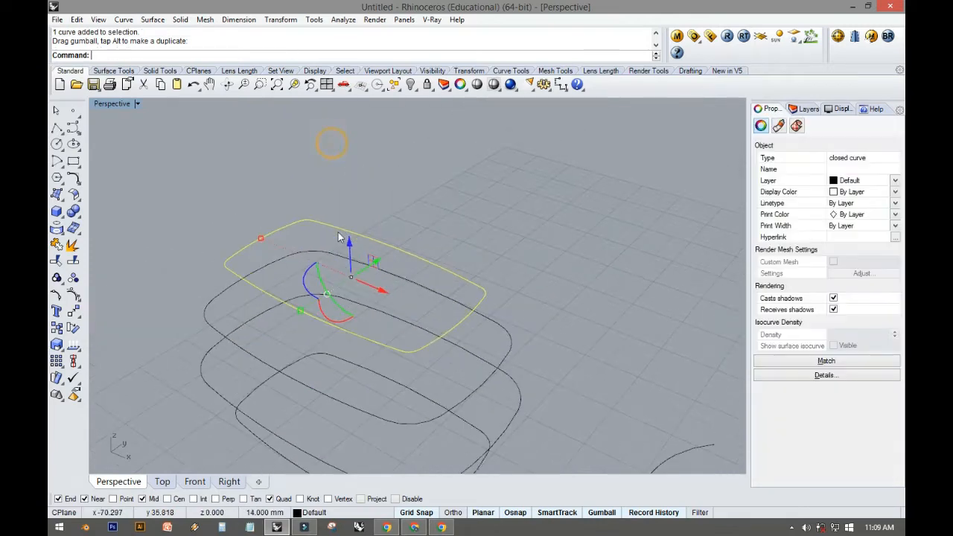
pyautogui.moveTo(349, 244); pyautogui.dragTo(350, 166)
pyautogui.click(444, 291)
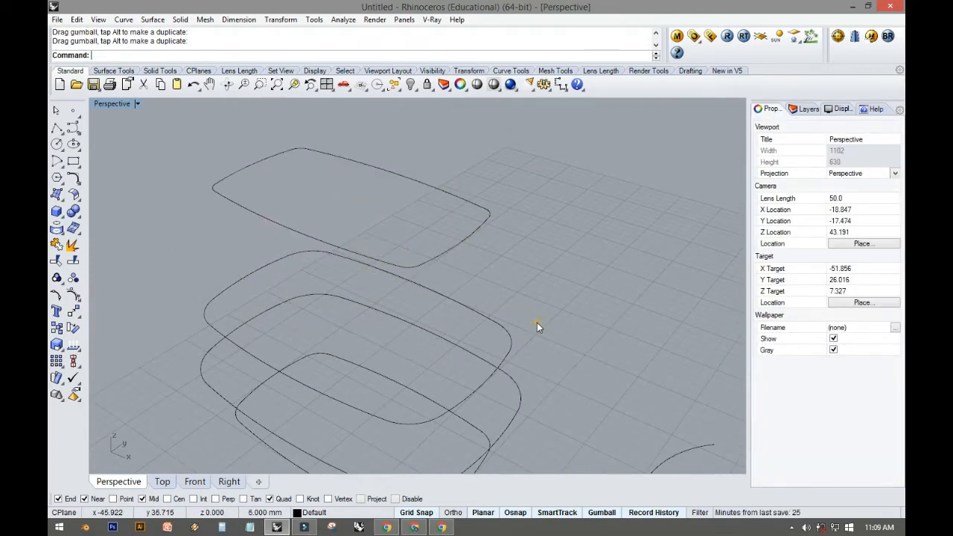
pyautogui.moveTo(491, 324); pyautogui.dragTo(372, 330, button='right')
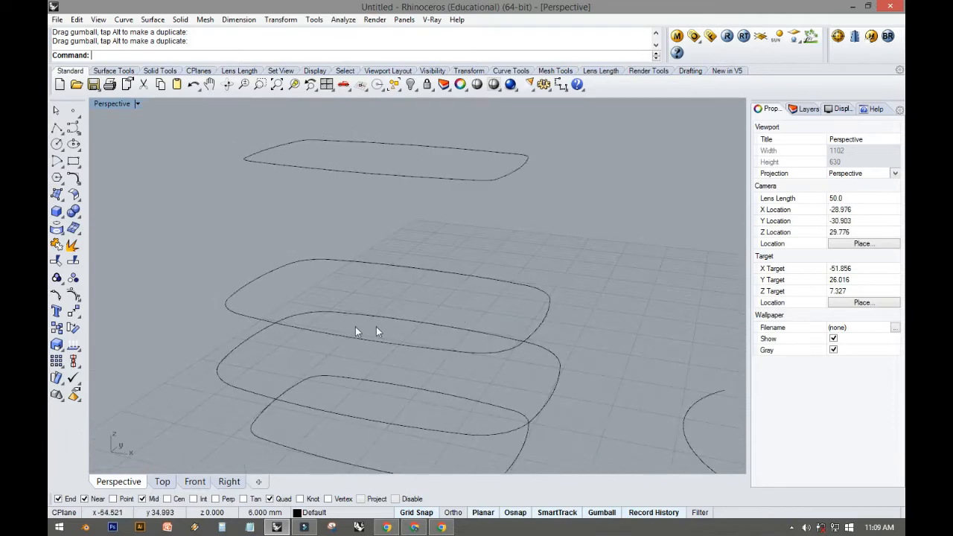
# - Raise the second-highest curve by about 2 mm and start a loft through all four stacked curves, picked from lowest to highest
pyautogui.click(333, 337)
pyautogui.moveTo(389, 268); pyautogui.dragTo(389, 242)
pyautogui.click(115, 71)
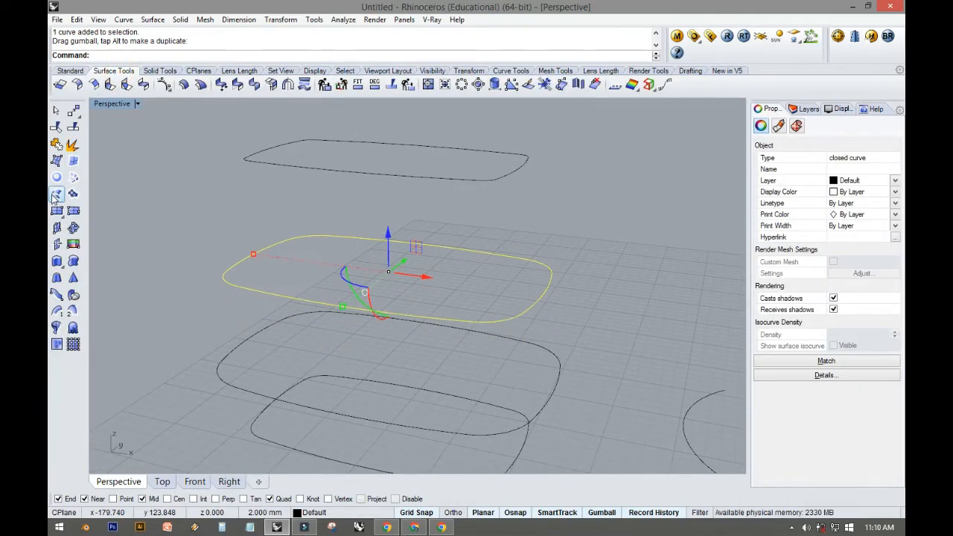
pyautogui.click(56, 195)
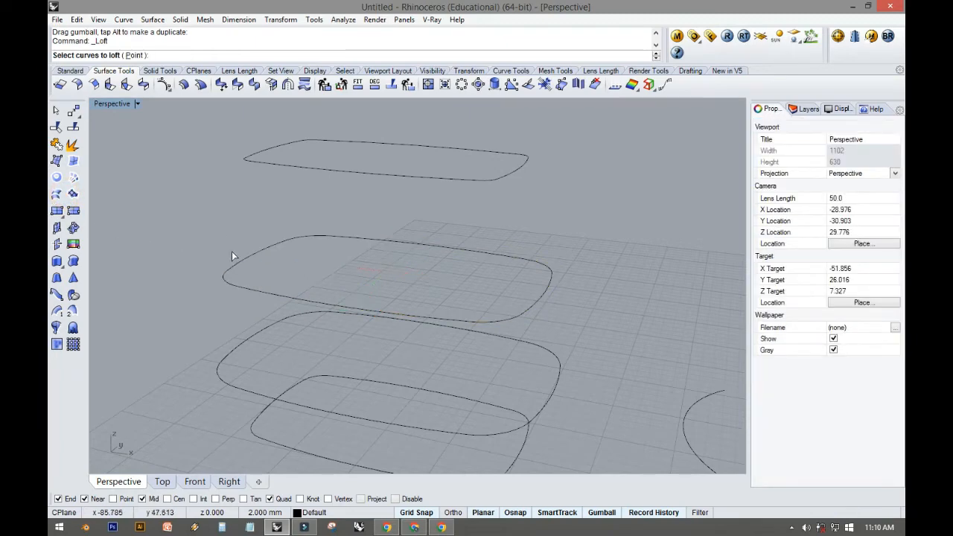
pyautogui.scroll(3, 223, 242)
pyautogui.moveTo(324, 268); pyautogui.dragTo(360, 388, button='right')
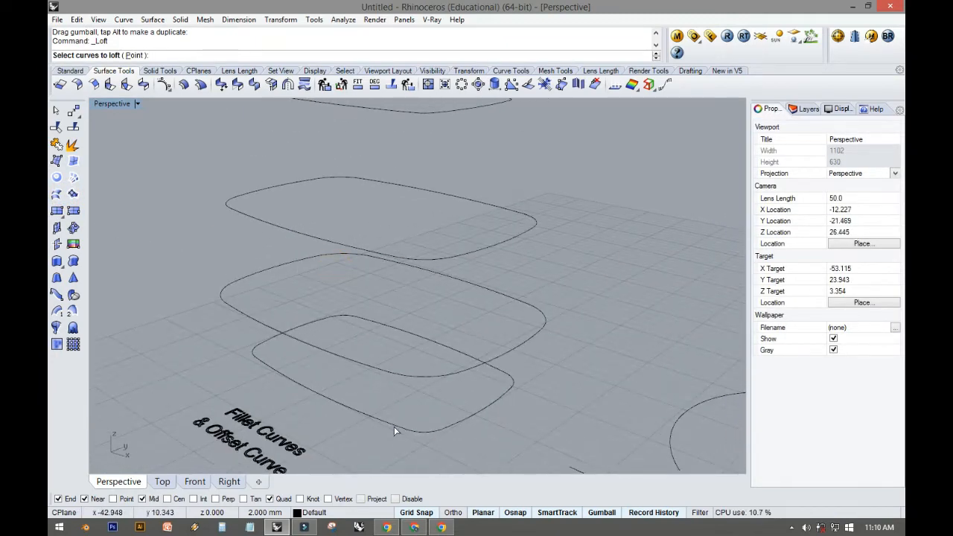
pyautogui.click(316, 396)
pyautogui.click(310, 346)
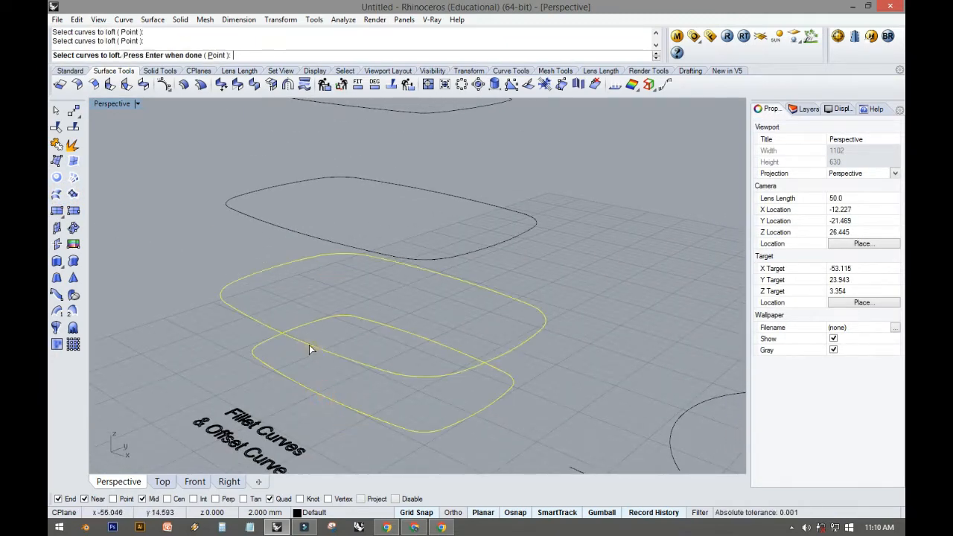
pyautogui.click(295, 232)
pyautogui.keyDown('shift'); pyautogui.moveTo(296, 233); pyautogui.dragTo(296, 312, button='right'); pyautogui.keyUp('shift')
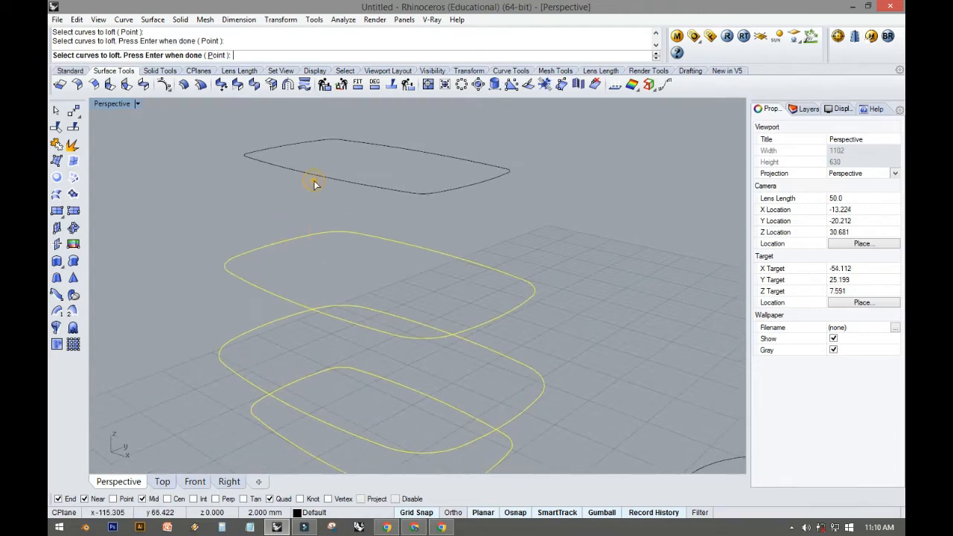
pyautogui.click(314, 182)
pyautogui.press('Return')
# - Move the seam points of all four loft curves to the middle of their front long sides so they line up vertically
pyautogui.moveTo(290, 219); pyautogui.dragTo(216, 341, button='right')
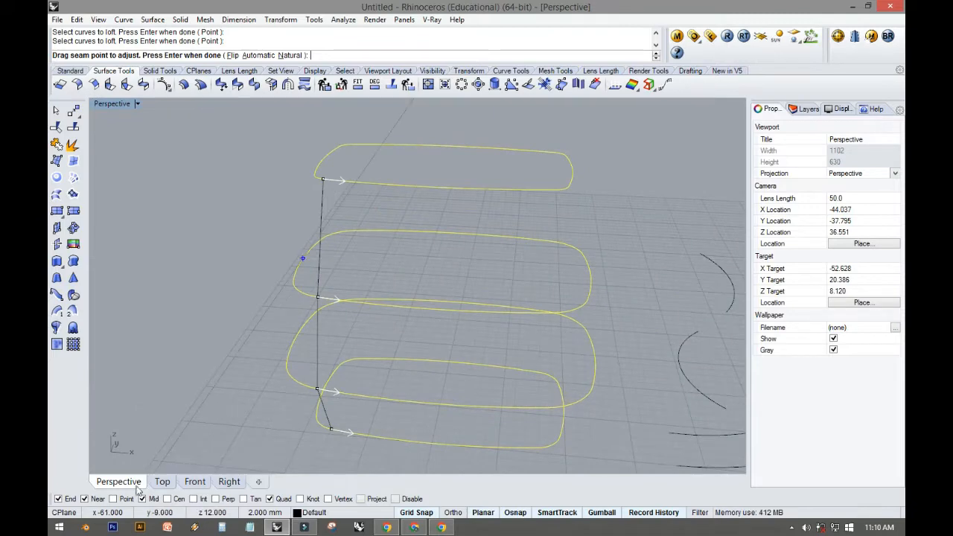
pyautogui.keyDown('shift'); pyautogui.moveTo(236, 406); pyautogui.dragTo(187, 385, button='right'); pyautogui.keyUp('shift')
pyautogui.moveTo(268, 413); pyautogui.dragTo(289, 419, button='right')
pyautogui.moveTo(289, 419); pyautogui.dragTo(392, 426)
pyautogui.moveTo(275, 382); pyautogui.dragTo(388, 388)
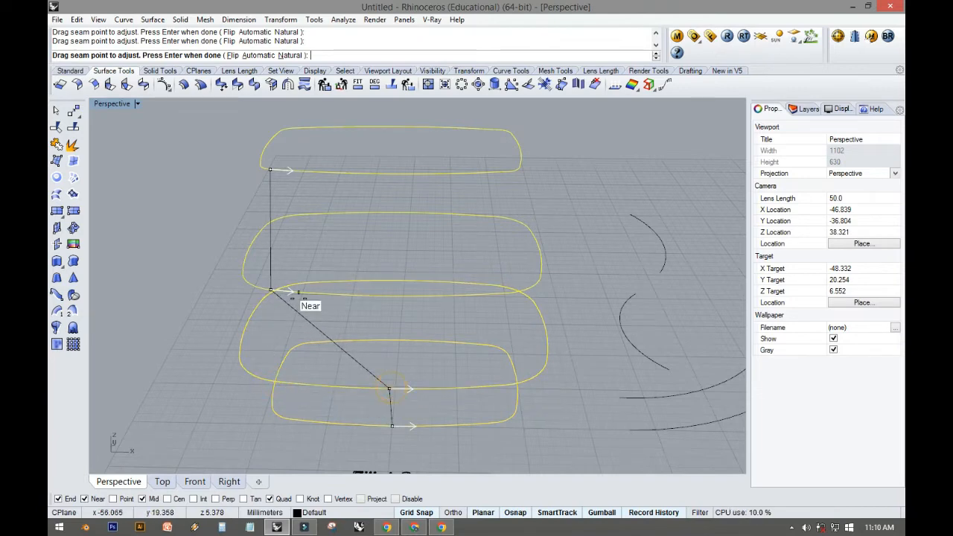
pyautogui.moveTo(270, 289); pyautogui.dragTo(382, 286)
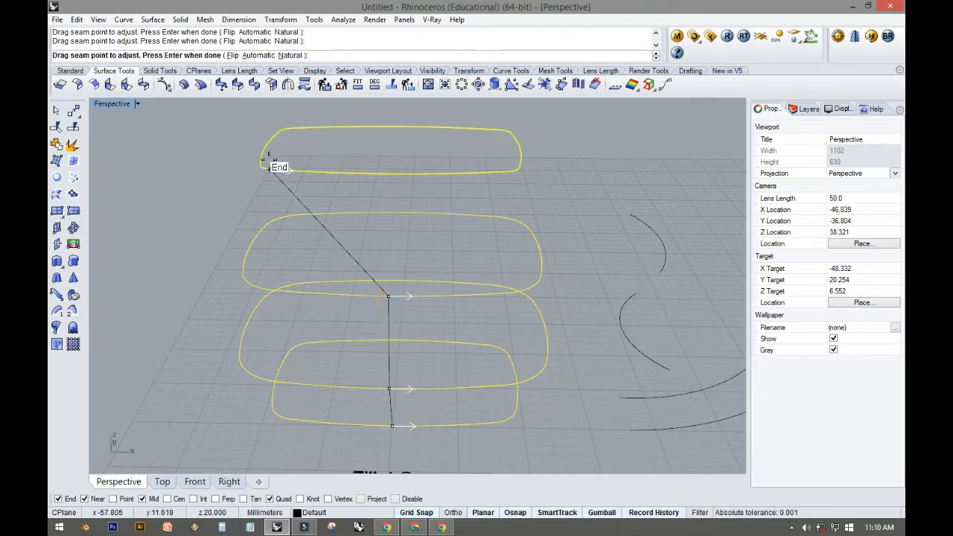
pyautogui.moveTo(270, 169); pyautogui.dragTo(387, 174)
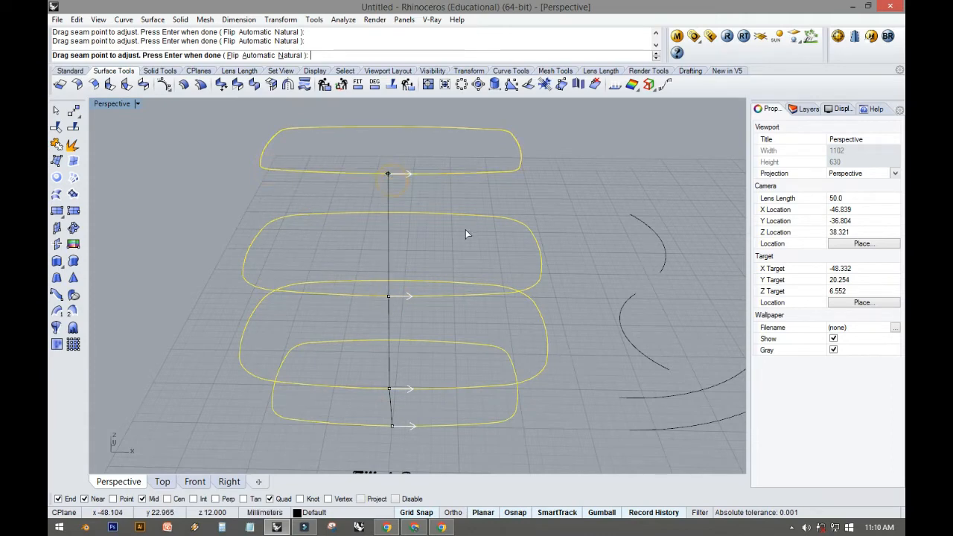
pyautogui.moveTo(465, 234); pyautogui.dragTo(456, 208, button='right')
pyautogui.press('Return')
# - Set the loft style to Normal, preview the surface and create it
pyautogui.click(609, 146)
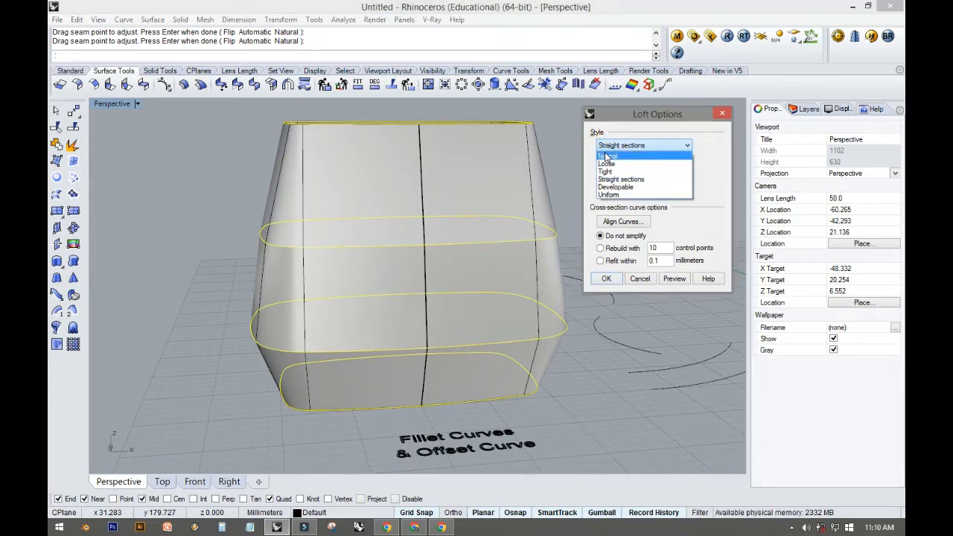
pyautogui.click(607, 156)
pyautogui.click(680, 278)
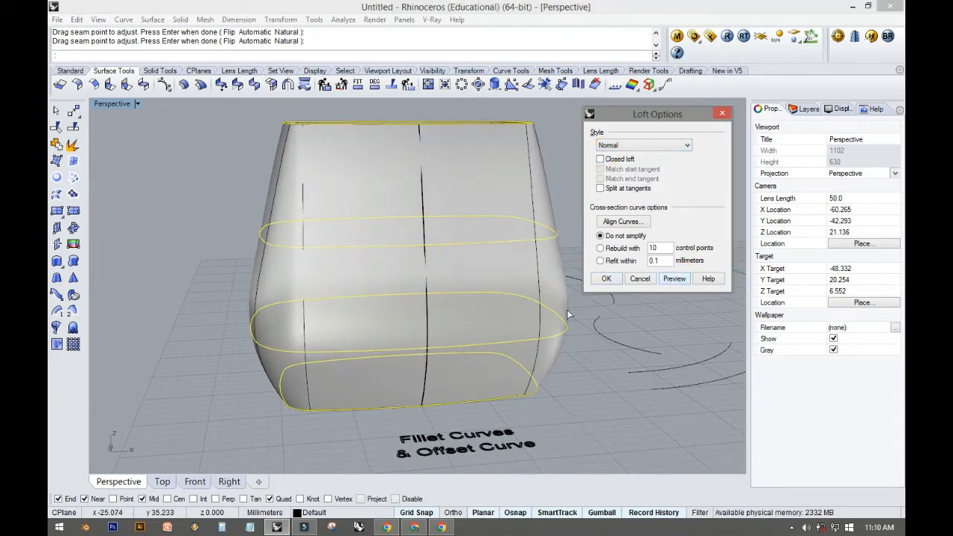
pyautogui.moveTo(570, 315); pyautogui.dragTo(536, 315, button='right')
pyautogui.click(605, 280)
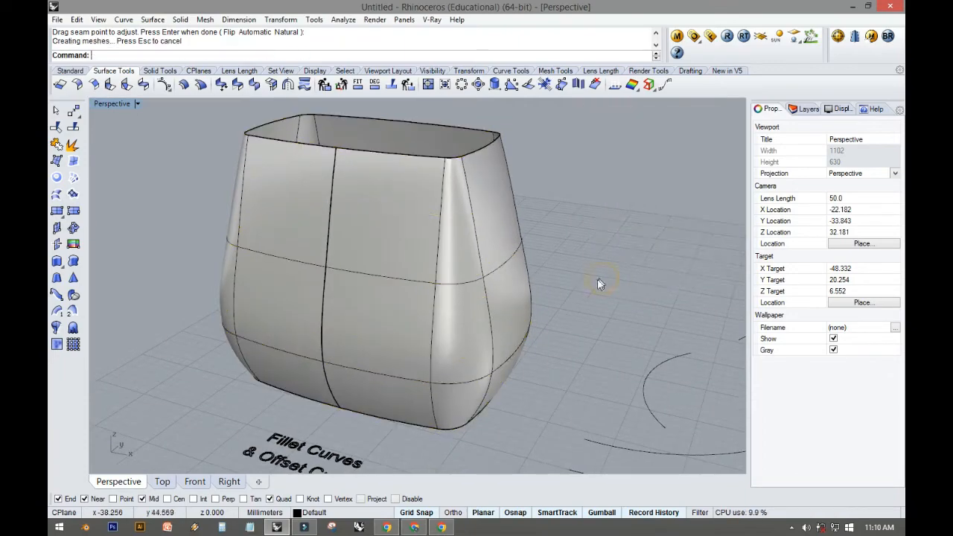
# - Raise the second-highest section curve by 3 mm so the lofted surface reshapes through its history
pyautogui.moveTo(601, 280); pyautogui.dragTo(310, 292, button='right')
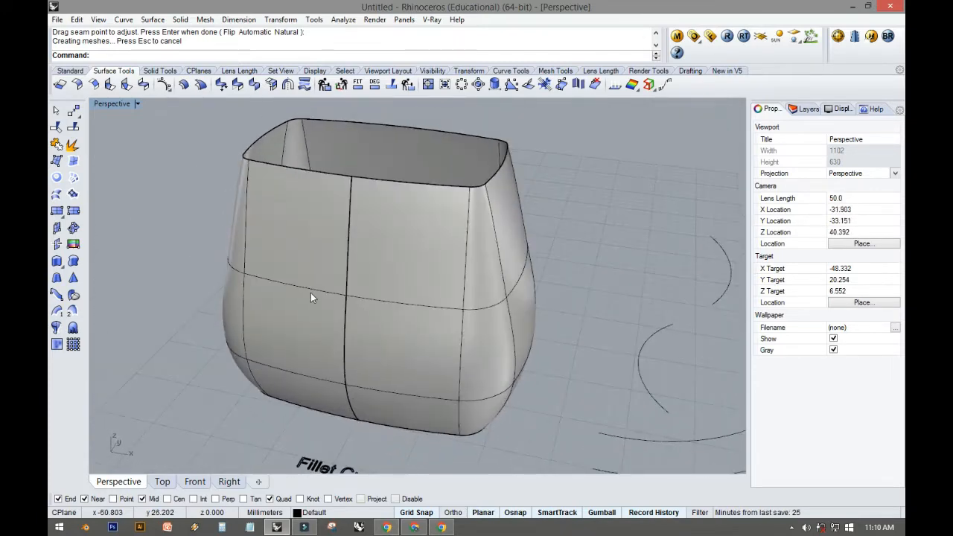
pyautogui.click(310, 293)
pyautogui.click(342, 322)
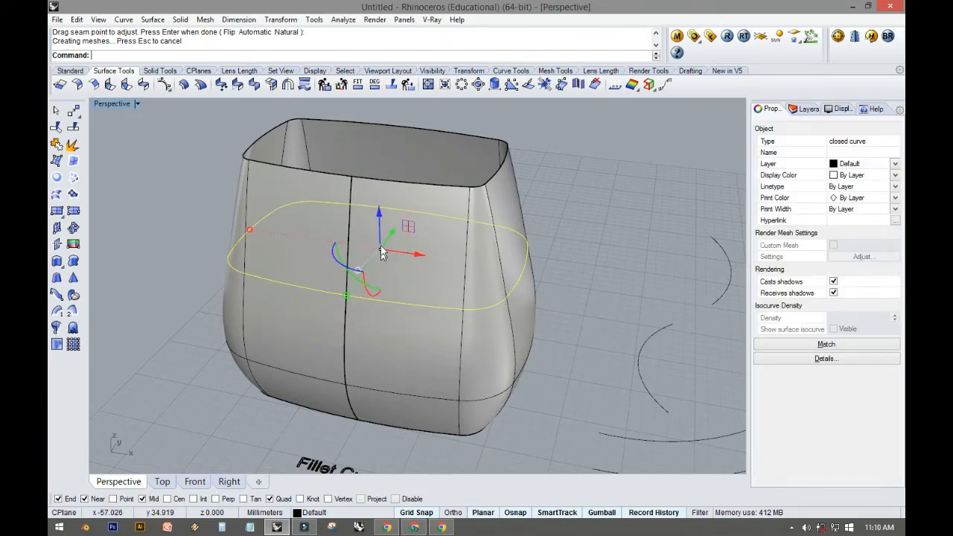
pyautogui.moveTo(383, 251); pyautogui.dragTo(379, 214)
pyautogui.moveTo(358, 236); pyautogui.dragTo(433, 245, button='right')
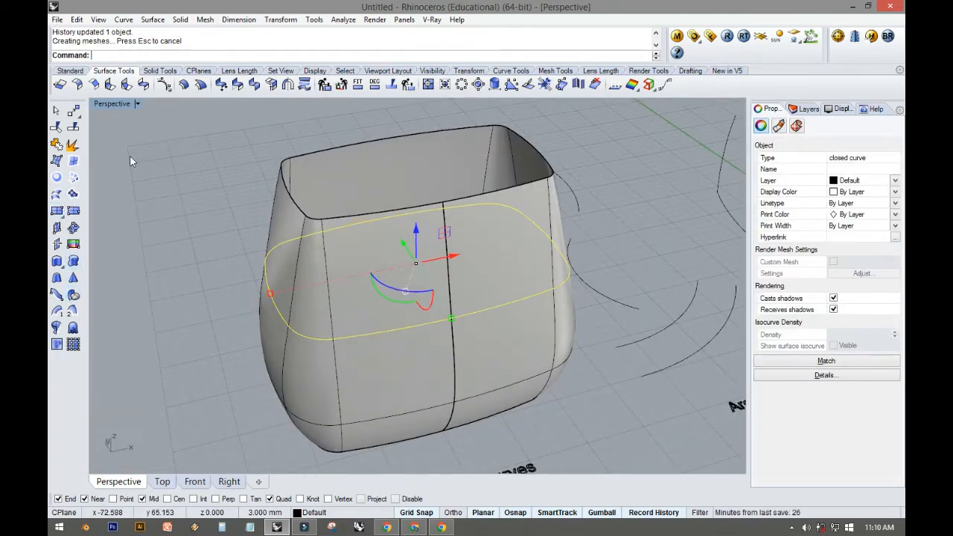
# - Turn on that curve's control points, try scaling its two opposite end points toward each other, and undo the change
pyautogui.press('F10')
pyautogui.moveTo(157, 168); pyautogui.dragTo(316, 318, button='right')
pyautogui.click(314, 316)
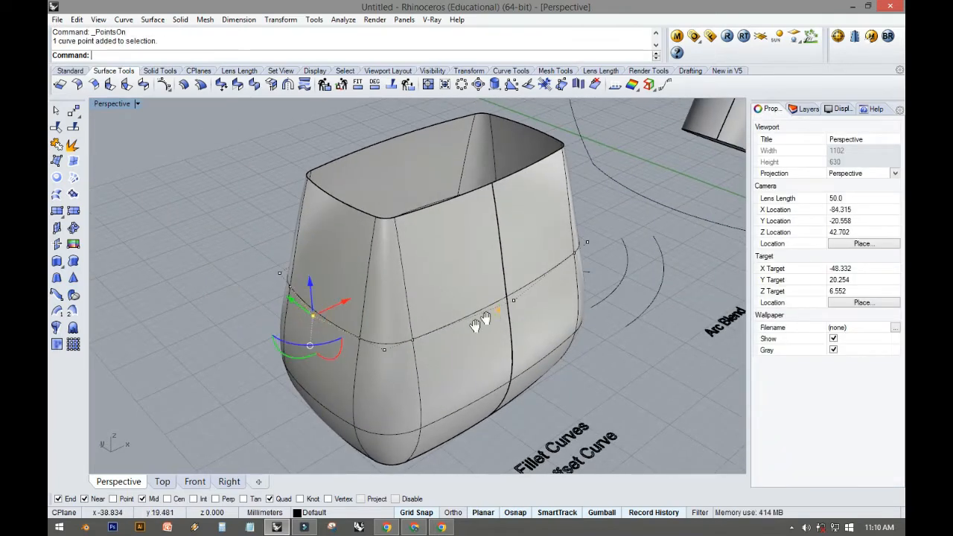
pyautogui.moveTo(477, 325); pyautogui.dragTo(234, 227, button='right')
pyautogui.keyDown('shift'); pyautogui.click(467, 301); pyautogui.keyUp('shift')
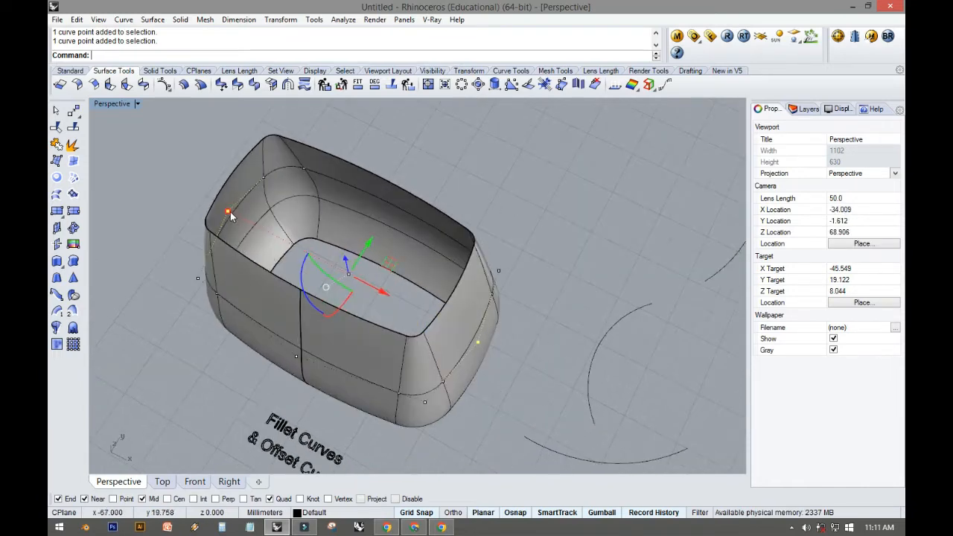
pyautogui.moveTo(230, 213); pyautogui.dragTo(268, 222)
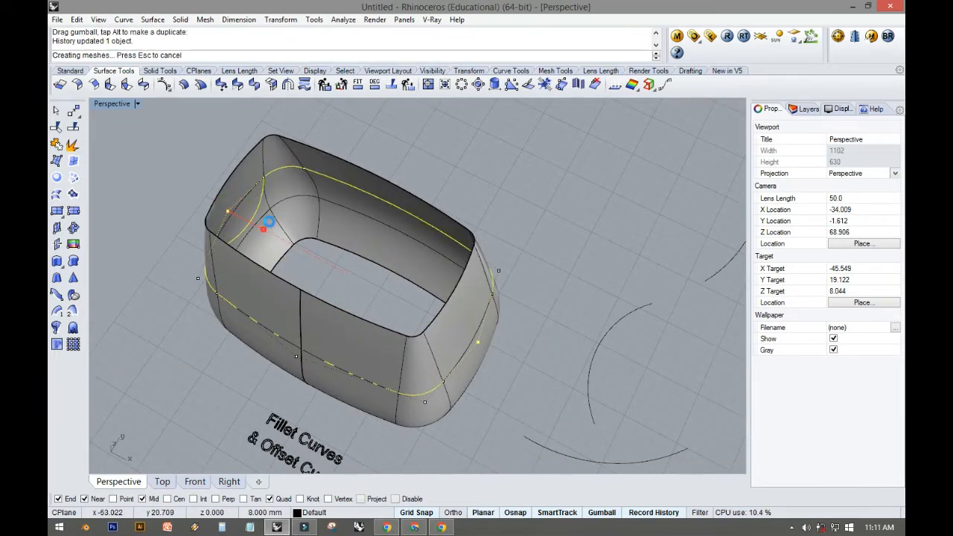
pyautogui.moveTo(268, 222); pyautogui.dragTo(374, 217, button='right')
pyautogui.moveTo(373, 283); pyautogui.dragTo(141, 333, button='right')
pyautogui.hotkey('ctrl', 'z')
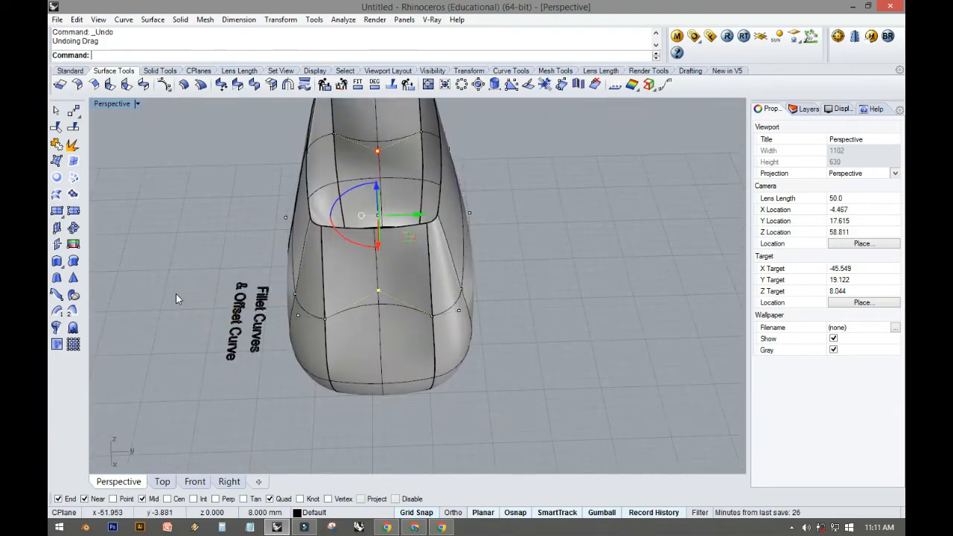
# - Try pulling the curve's front middle control point outward by about 4 mm, undo it, and hide the control points
pyautogui.moveTo(179, 285); pyautogui.dragTo(383, 340, button='right')
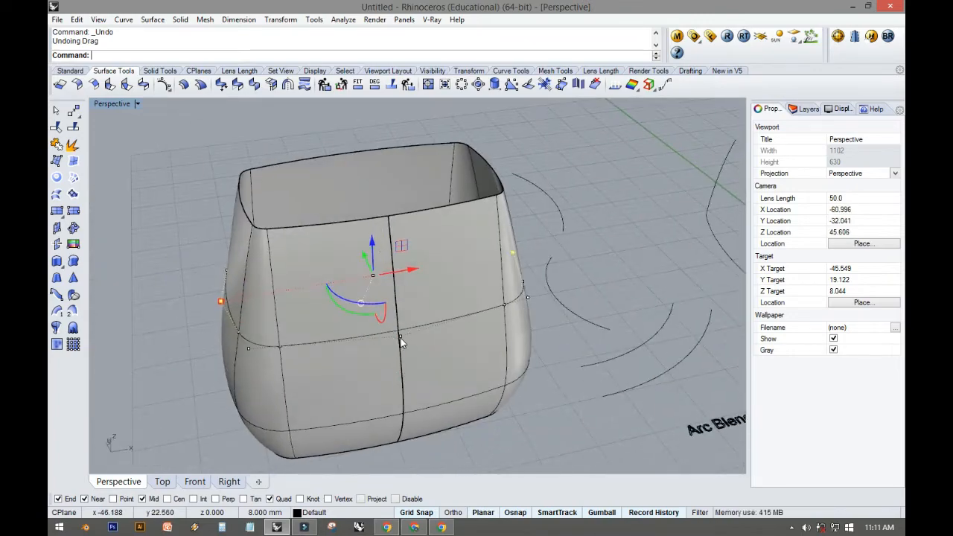
pyautogui.click(401, 339)
pyautogui.moveTo(391, 316); pyautogui.dragTo(406, 350)
pyautogui.moveTo(338, 347); pyautogui.dragTo(224, 321, button='right')
pyautogui.hotkey('ctrl', 'z')
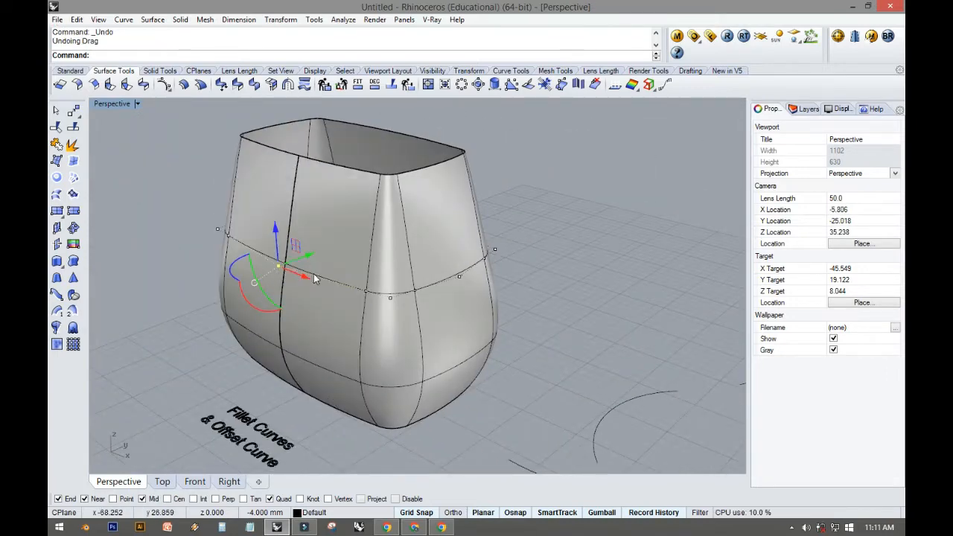
pyautogui.press('Escape')
pyautogui.click(313, 274)
pyautogui.press('Escape')
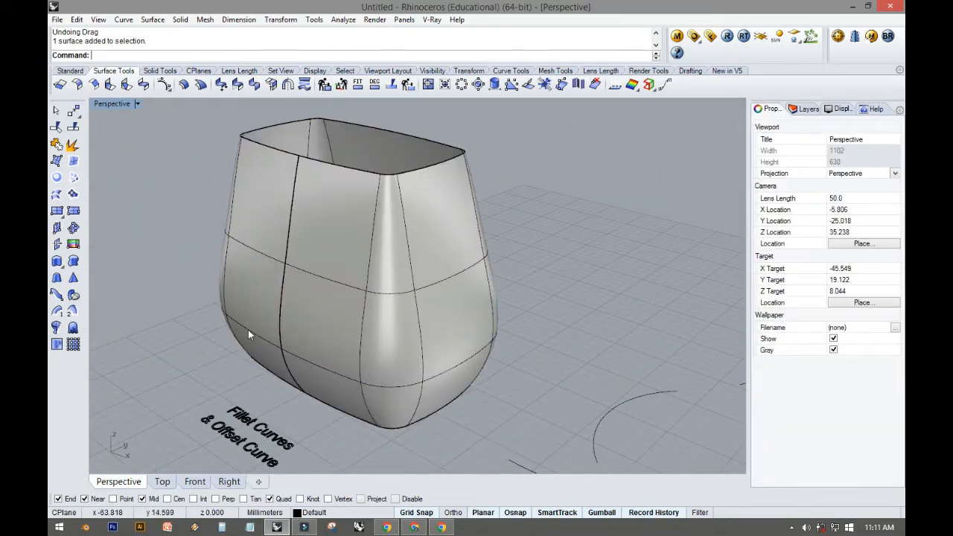
# - Lower the second-lowest section curve of the loft by 3 mm
pyautogui.click(249, 331)
pyautogui.click(293, 363)
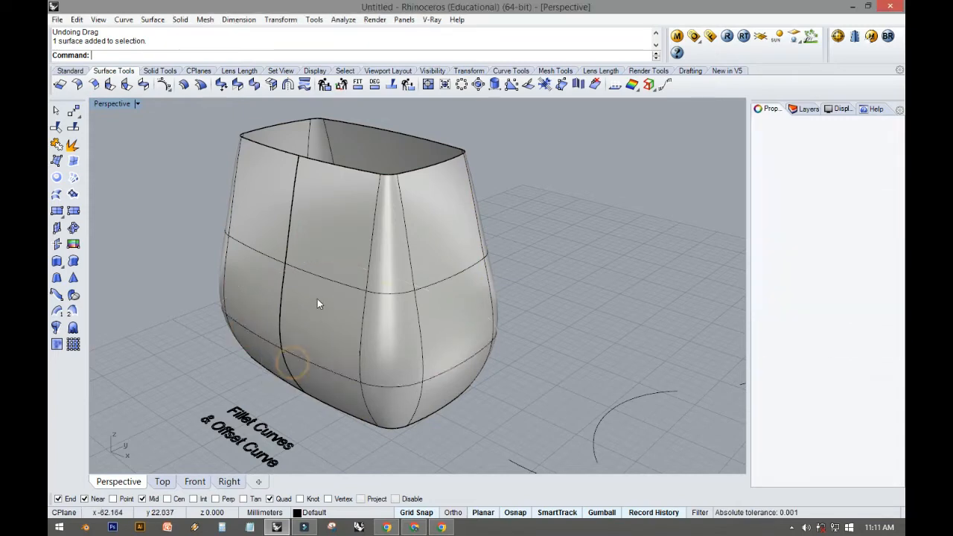
pyautogui.moveTo(353, 285); pyautogui.dragTo(355, 305)
pyautogui.moveTo(354, 305); pyautogui.dragTo(404, 305, button='right')
# - Adjust the height of the loft's top rim curve by moving it 3 mm down, 4 mm up and 3 mm down, and clear the selection
pyautogui.click(353, 237)
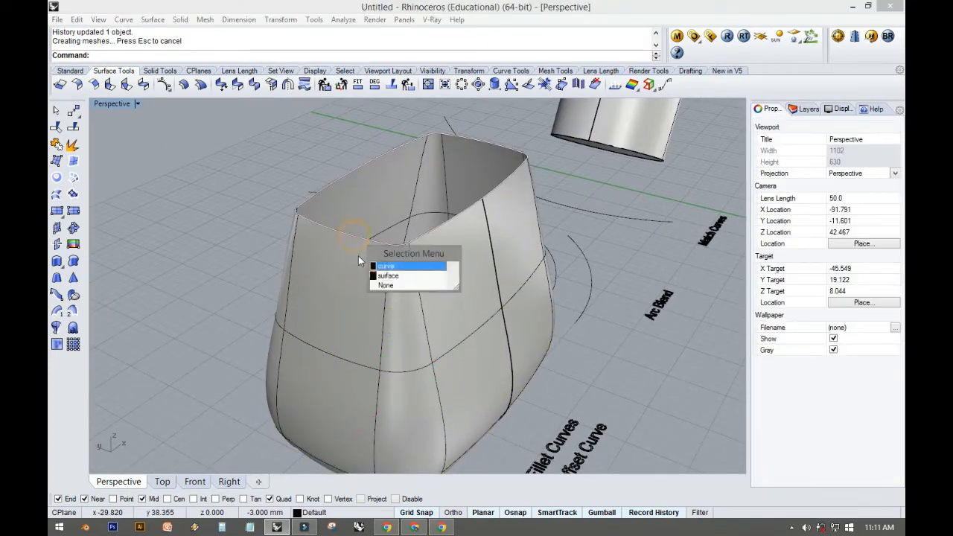
pyautogui.click(394, 268)
pyautogui.moveTo(421, 158); pyautogui.dragTo(423, 187)
pyautogui.moveTo(423, 188); pyautogui.dragTo(339, 257, button='right')
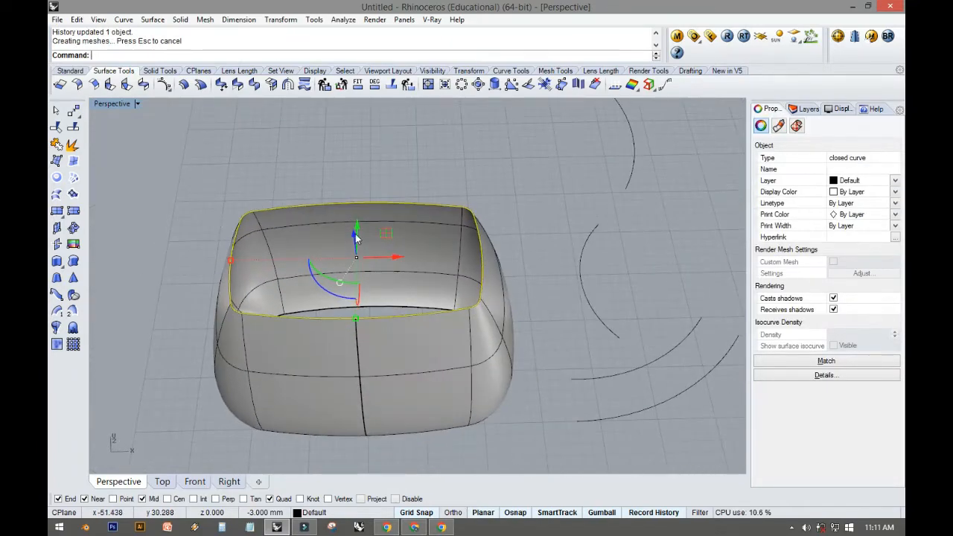
pyautogui.moveTo(357, 231); pyautogui.dragTo(352, 191)
pyautogui.moveTo(408, 242); pyautogui.dragTo(256, 213, button='right')
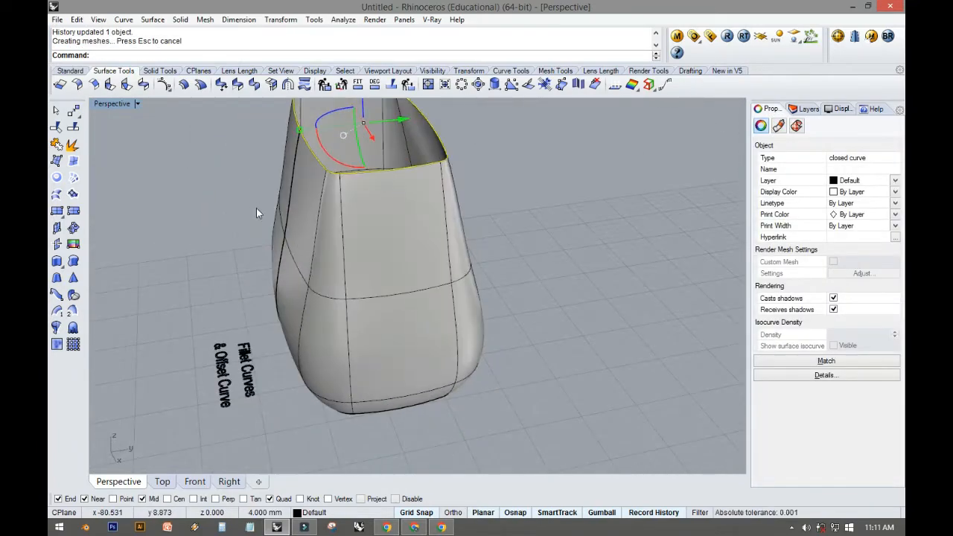
pyautogui.moveTo(347, 134); pyautogui.dragTo(359, 130, button='right')
pyautogui.moveTo(358, 119); pyautogui.dragTo(351, 154)
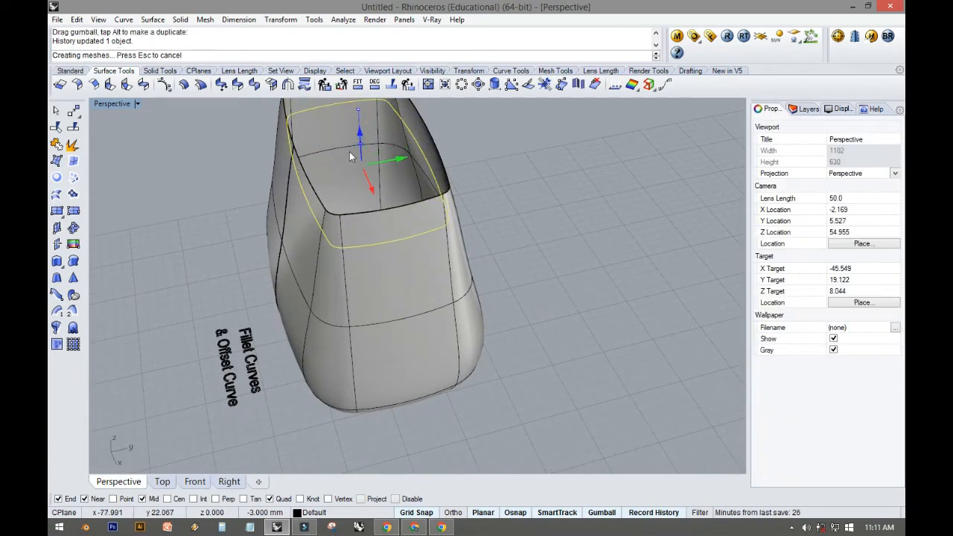
pyautogui.moveTo(262, 232); pyautogui.dragTo(416, 226, button='right')
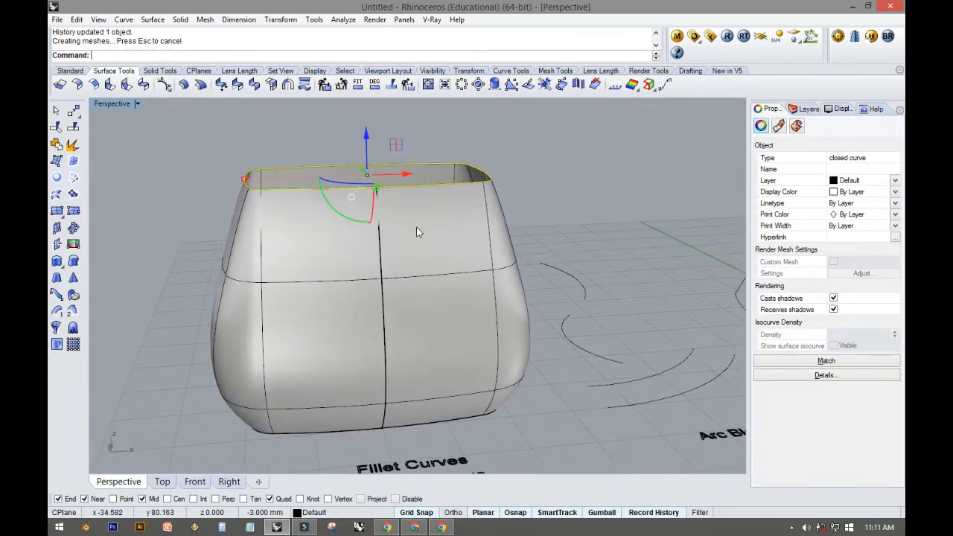
pyautogui.press('Escape')
# - Switch to a maximized Top view framed on the Arc Blend practice curves
pyautogui.moveTo(358, 310); pyautogui.dragTo(413, 226, button='right')
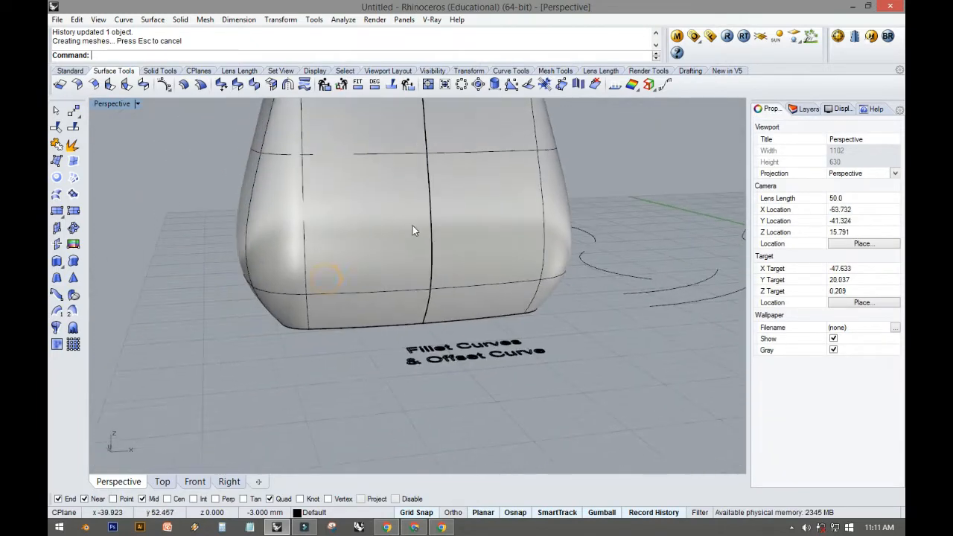
pyautogui.click(342, 230)
pyautogui.click(538, 379)
pyautogui.moveTo(536, 379); pyautogui.dragTo(289, 404, button='right')
pyautogui.doubleClick(99, 105)
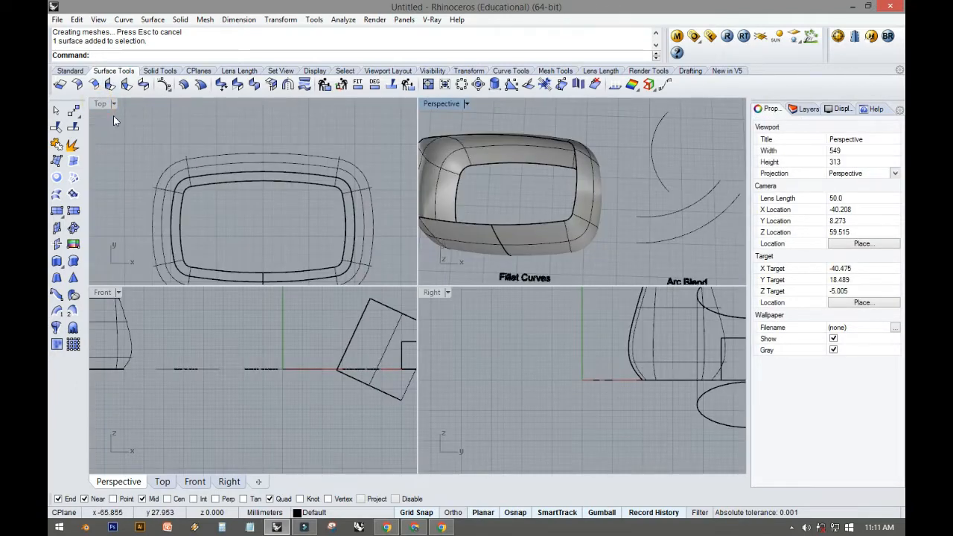
pyautogui.doubleClick(100, 105)
pyautogui.scroll(-8, 223, 192)
pyautogui.moveTo(342, 234); pyautogui.dragTo(151, 231, button='right')
pyautogui.scroll(6, 324, 298)
pyautogui.moveTo(313, 279); pyautogui.dragTo(273, 379, button='right')
pyautogui.scroll(-6, 277, 348)
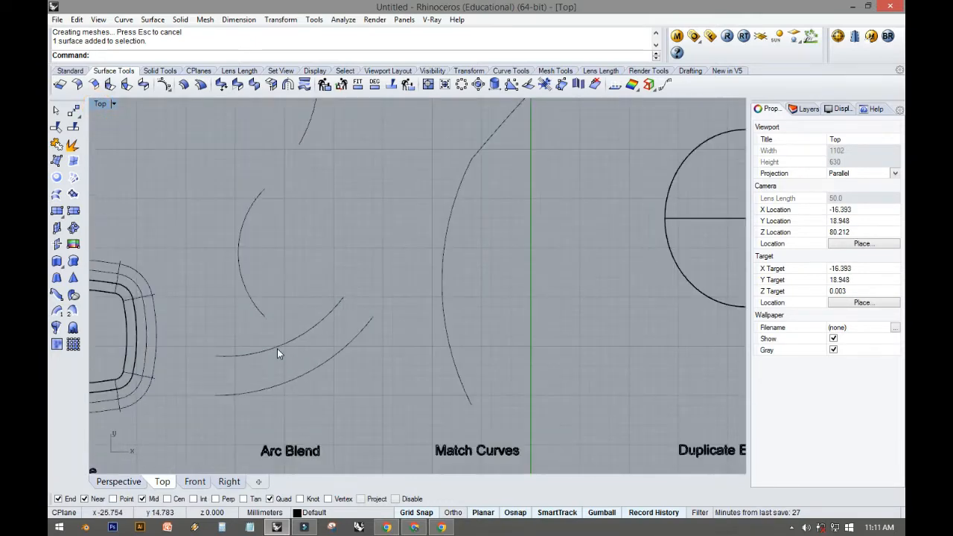
pyautogui.moveTo(270, 319); pyautogui.dragTo(271, 353, button='right')
# - Select the Arc Blend practice arcs in turn to examine them, and inspect the gap between the two upper arcs
pyautogui.click(268, 262)
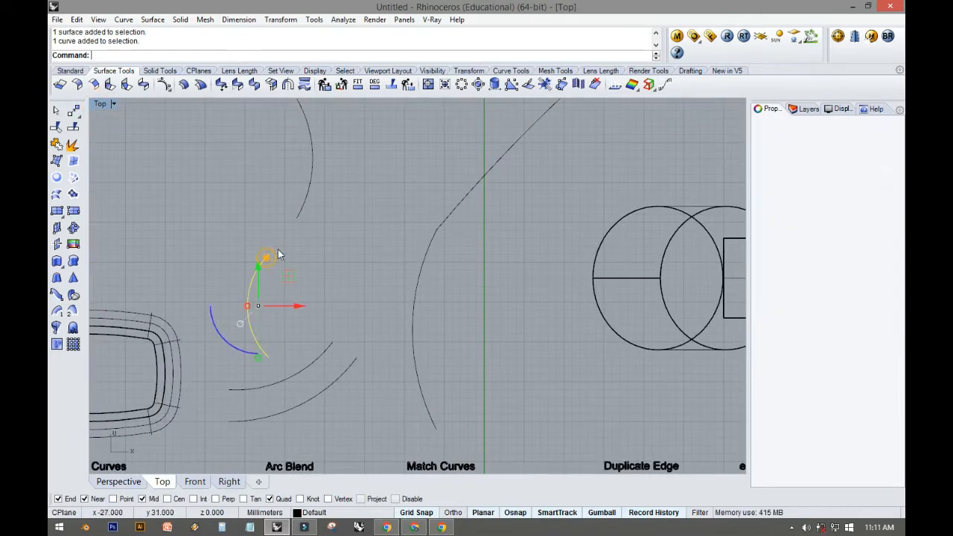
pyautogui.keyDown('shift'); pyautogui.click(303, 203); pyautogui.keyUp('shift')
pyautogui.click(220, 205)
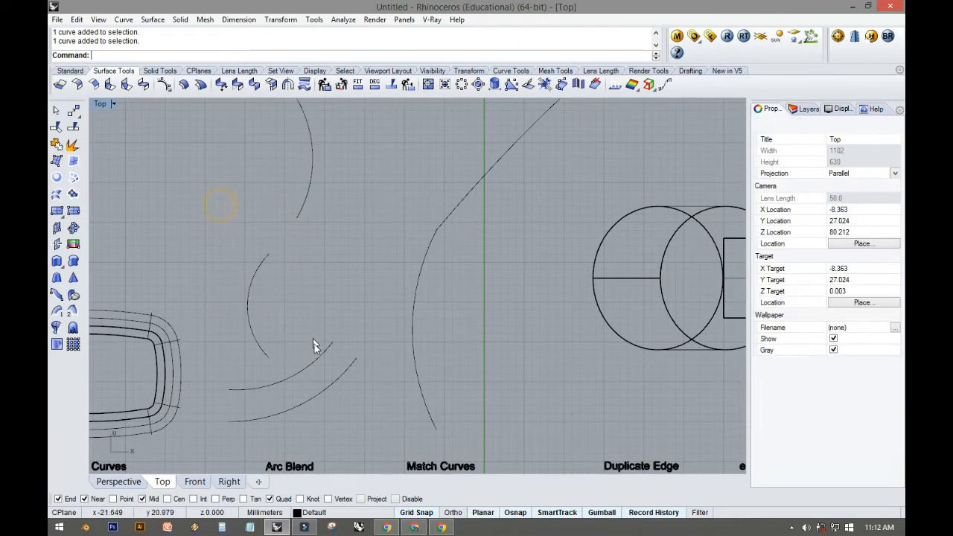
pyautogui.click(343, 379)
pyautogui.click(295, 306)
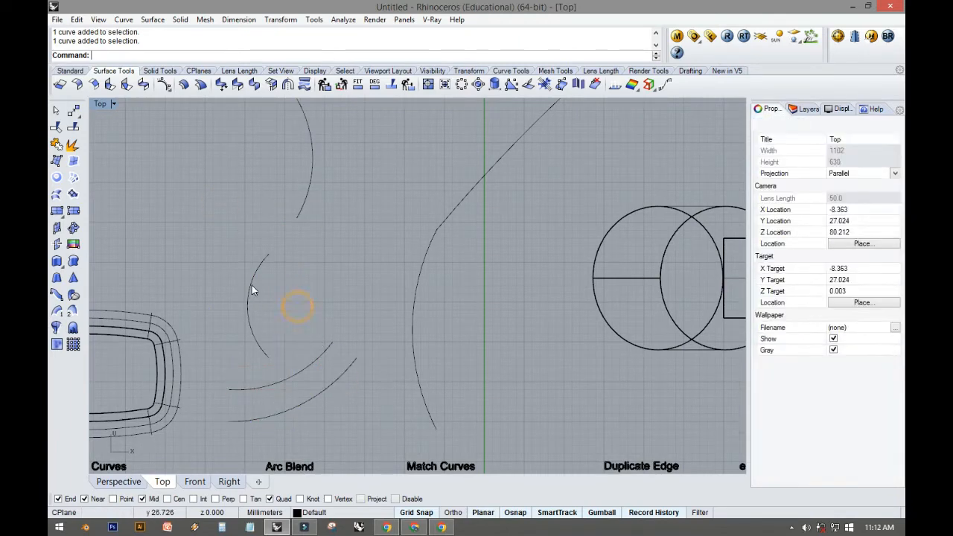
pyautogui.scroll(3, 274, 312)
pyautogui.moveTo(274, 311); pyautogui.dragTo(233, 359, button='right')
pyautogui.moveTo(259, 312); pyautogui.dragTo(230, 299, button='right')
pyautogui.scroll(6, 238, 238)
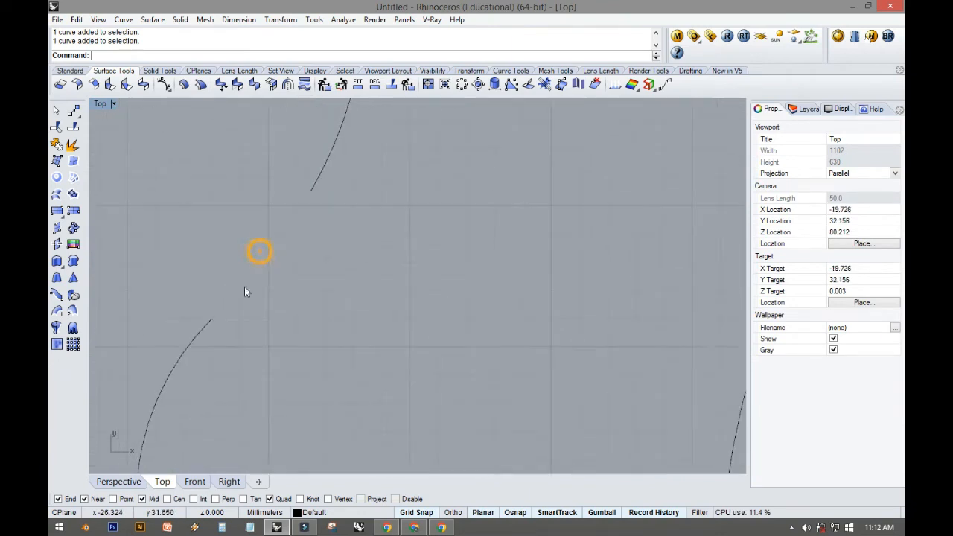
pyautogui.click(316, 182)
pyautogui.click(194, 341)
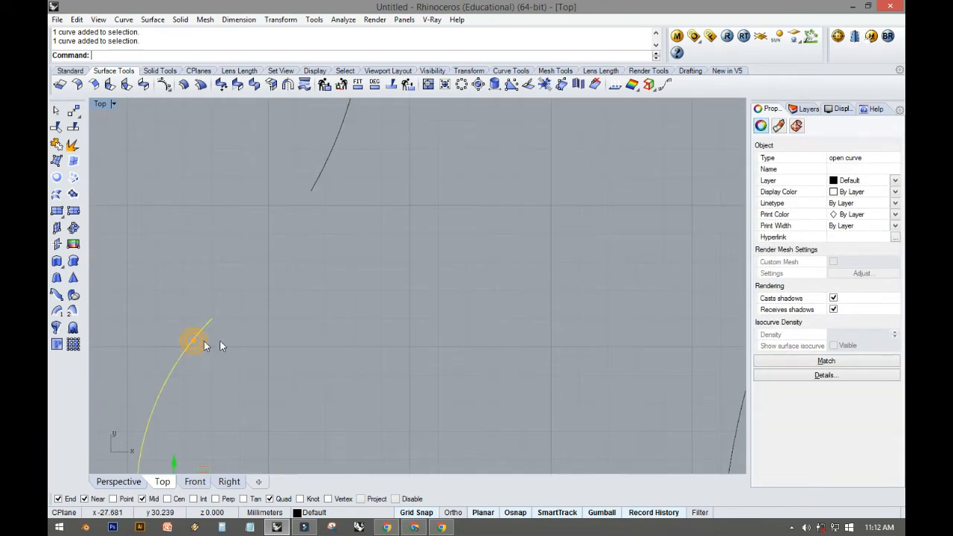
pyautogui.click(283, 319)
# - Draw a degree-3 control point curve bridging the gap from the upper arc's lower end to the lower arc's upper end
pyautogui.click(71, 72)
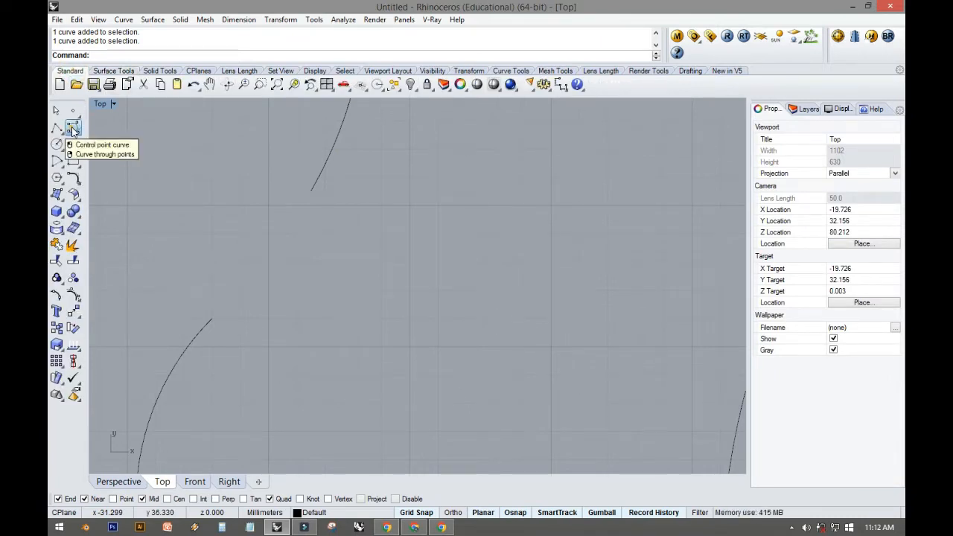
pyautogui.click(72, 129)
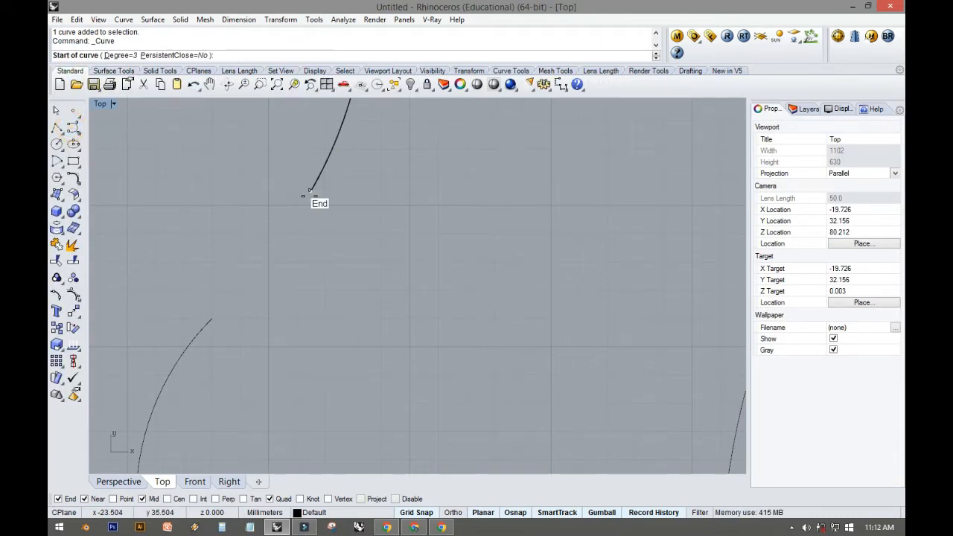
pyautogui.click(310, 192)
pyautogui.click(285, 233)
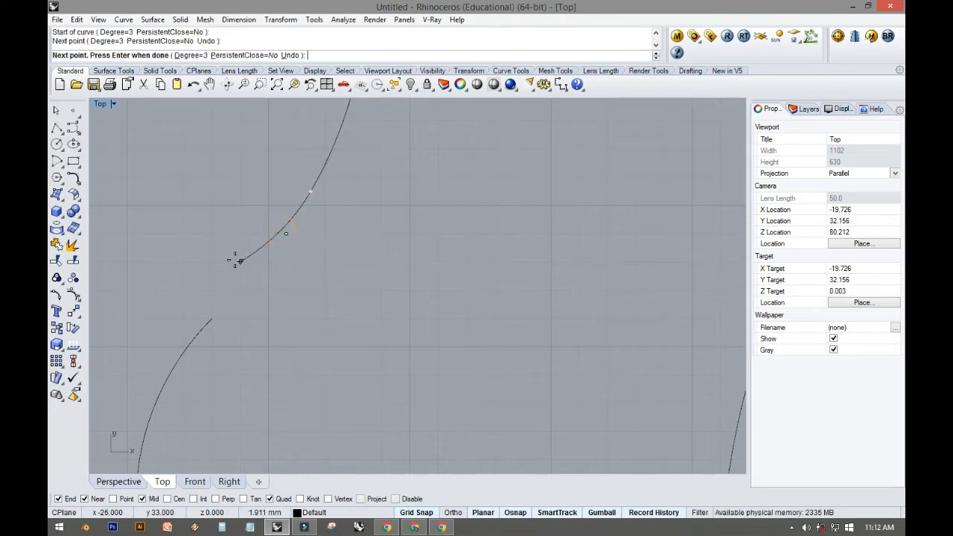
pyautogui.click(235, 260)
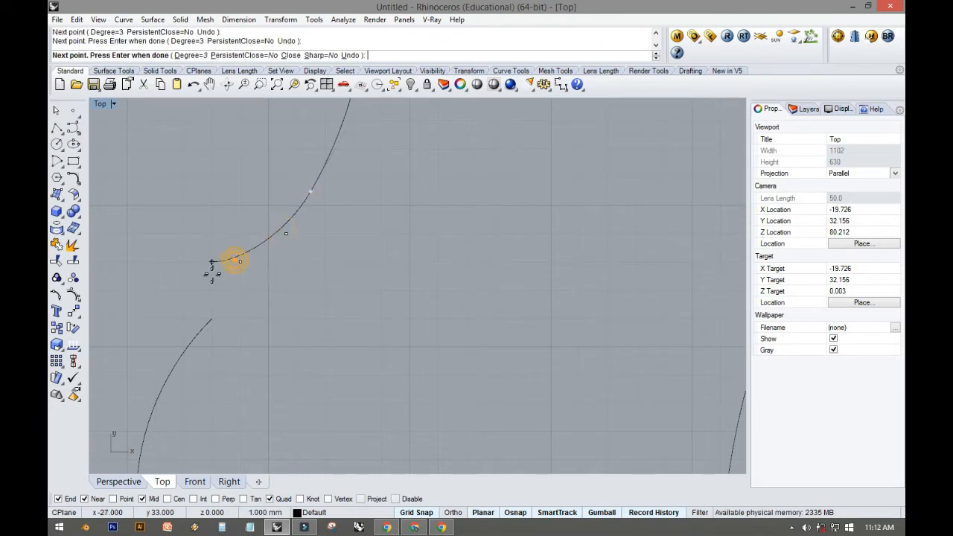
pyautogui.click(210, 312)
pyautogui.rightClick(212, 313)
# - Reshape the bridging curve by moving its third control point 1 mm in X and, with Grid Snap off, slightly down freehand
pyautogui.click(222, 304)
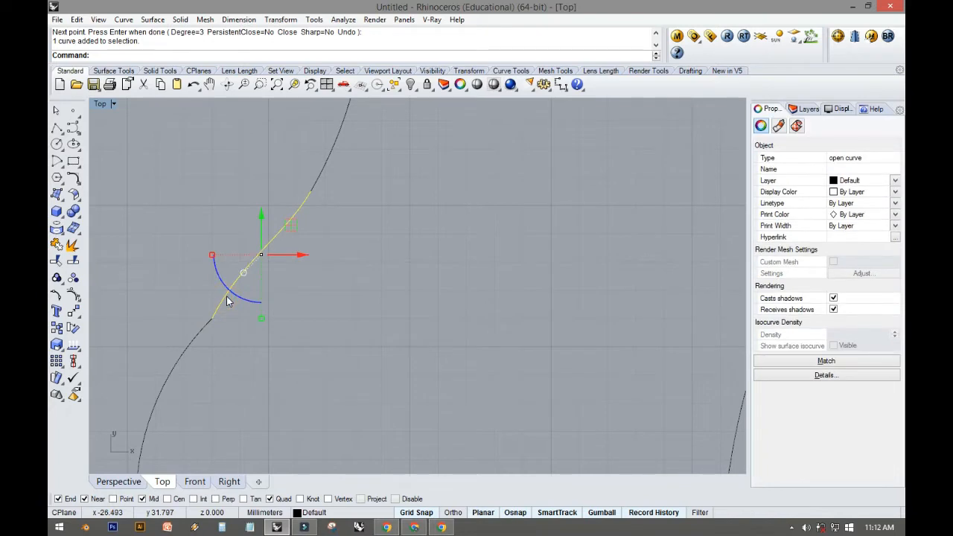
pyautogui.press('F10')
pyautogui.click(242, 262)
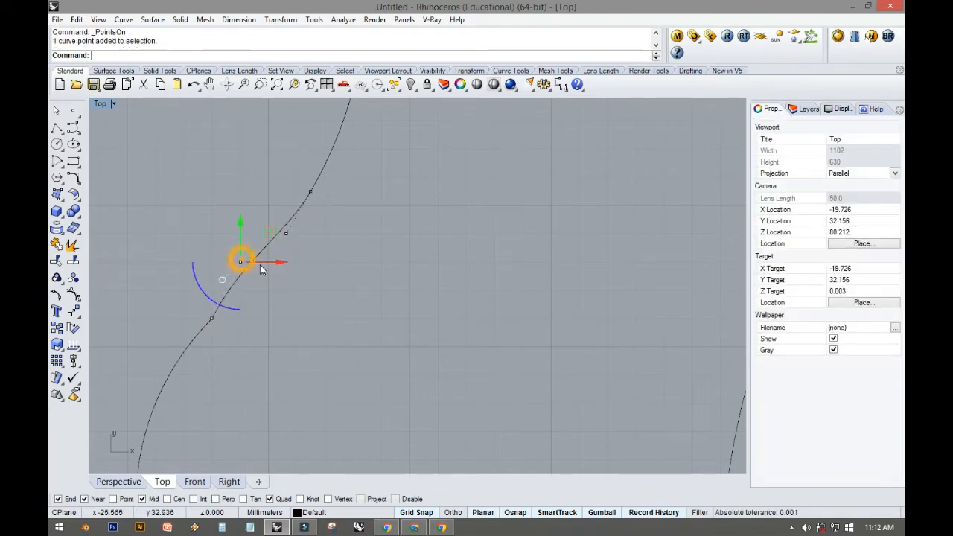
pyautogui.moveTo(255, 270); pyautogui.dragTo(283, 263)
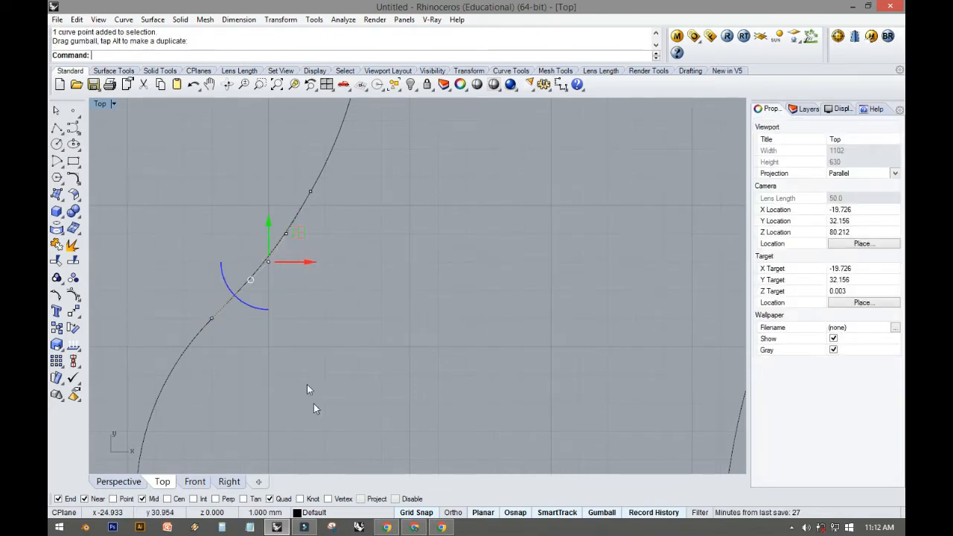
pyautogui.click(412, 515)
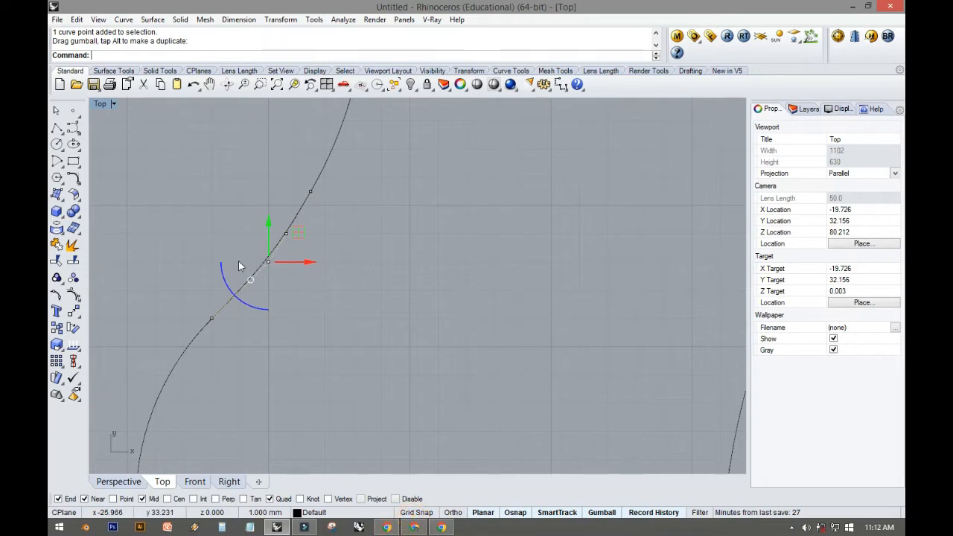
pyautogui.moveTo(270, 267)
pyautogui.mouseDown()
pyautogui.moveTo(232, 277)
pyautogui.moveTo(262, 281)
pyautogui.mouseUp()
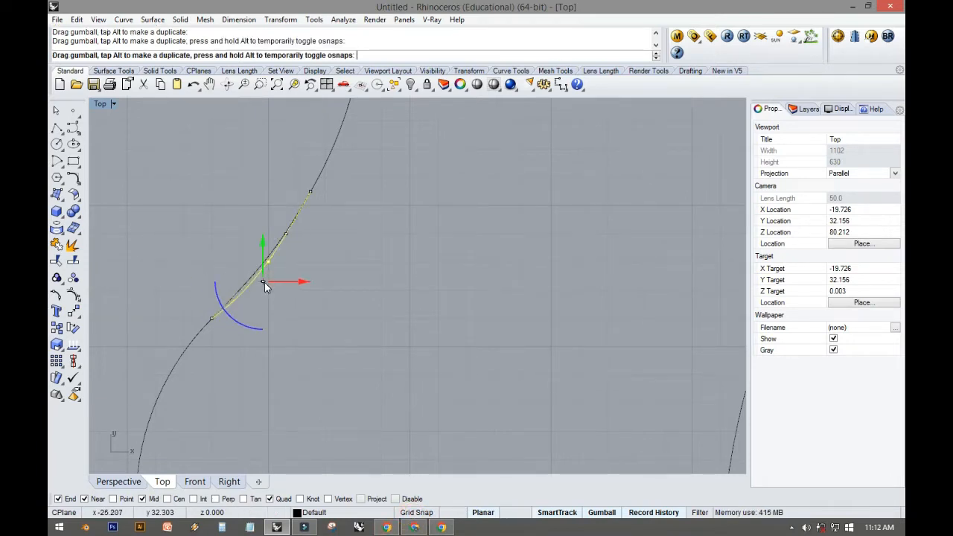
pyautogui.click(334, 286)
# - Extrude the two upper arcs and the bridging curve together upward as straight surfaces
pyautogui.scroll(-6, 333, 286)
pyautogui.moveTo(319, 276); pyautogui.dragTo(364, 226, button='right')
pyautogui.click(305, 268)
pyautogui.keyDown('shift'); pyautogui.click(335, 237); pyautogui.keyUp('shift')
pyautogui.keyDown('shift'); pyautogui.click(392, 144); pyautogui.keyUp('shift')
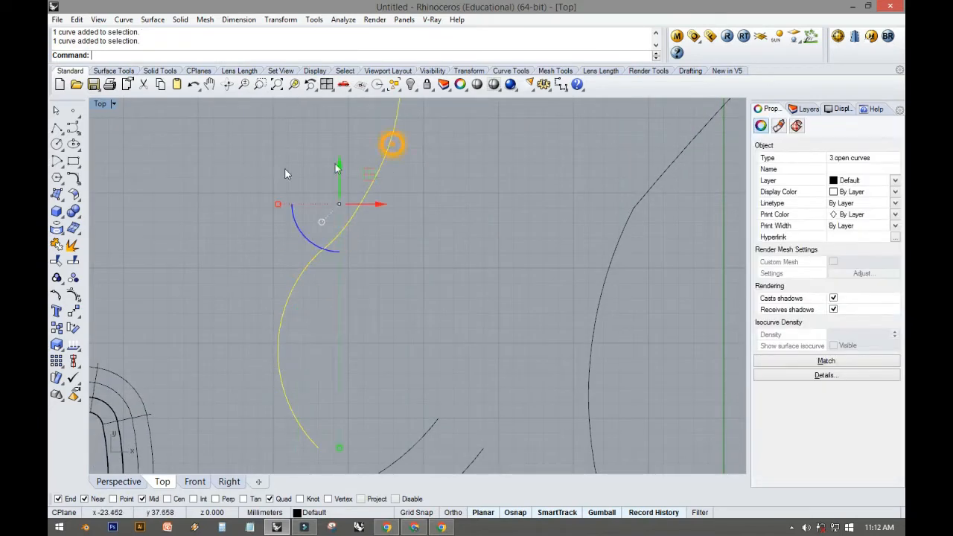
pyautogui.click(55, 212)
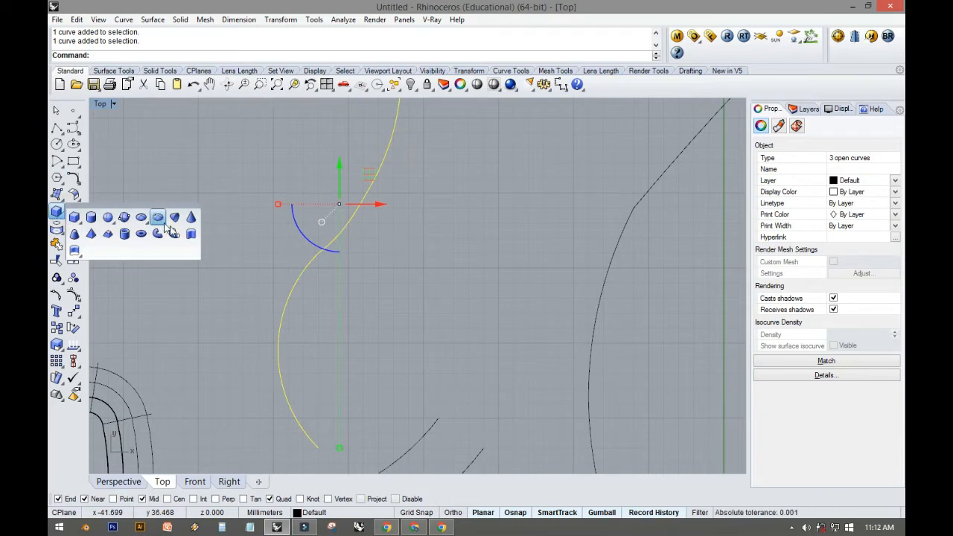
pyautogui.click(192, 233)
pyautogui.doubleClick(101, 104)
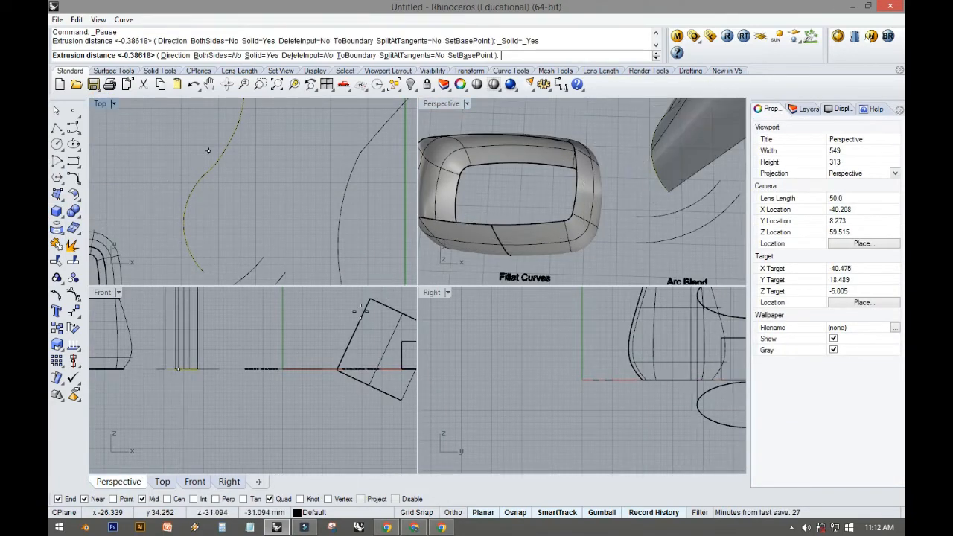
pyautogui.click(267, 302)
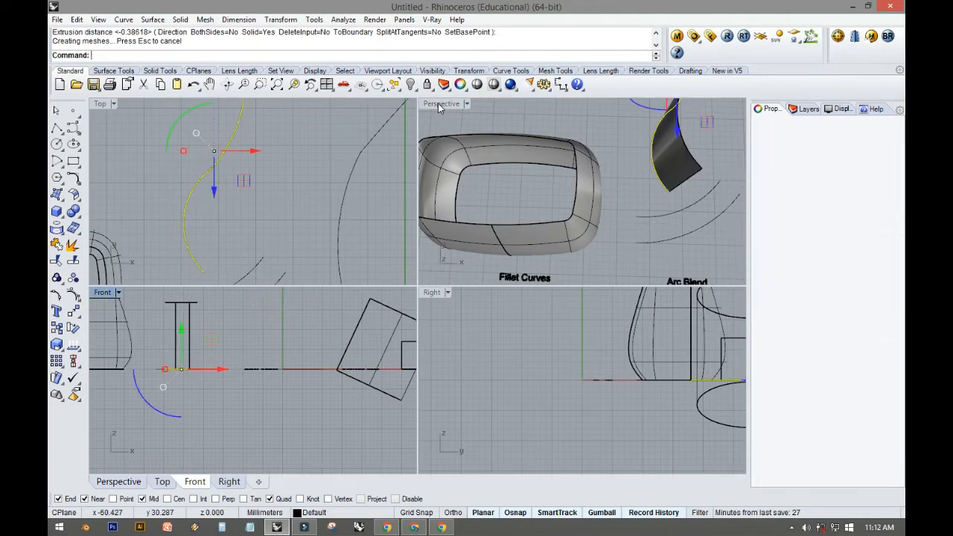
# - Inspect the seams between the extruded surfaces in a maximized Perspective view
pyautogui.doubleClick(439, 105)
pyautogui.press('Escape')
pyautogui.moveTo(376, 180); pyautogui.dragTo(501, 263, button='right')
pyautogui.scroll(5, 380, 276)
pyautogui.moveTo(380, 275); pyautogui.dragTo(467, 257, button='right')
pyautogui.click(468, 261)
pyautogui.click(617, 312)
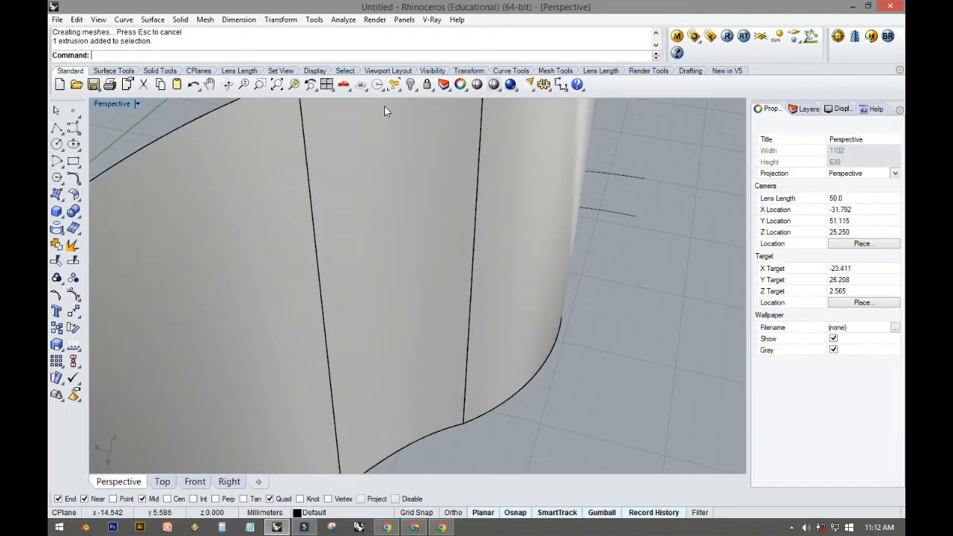
# - Run a Zebra analysis on the three extruded surfaces with horizontal stripe direction
pyautogui.click(386, 189)
pyautogui.keyDown('shift'); pyautogui.click(387, 186); pyautogui.keyUp('shift')
pyautogui.keyDown('shift'); pyautogui.click(510, 179); pyautogui.keyUp('shift')
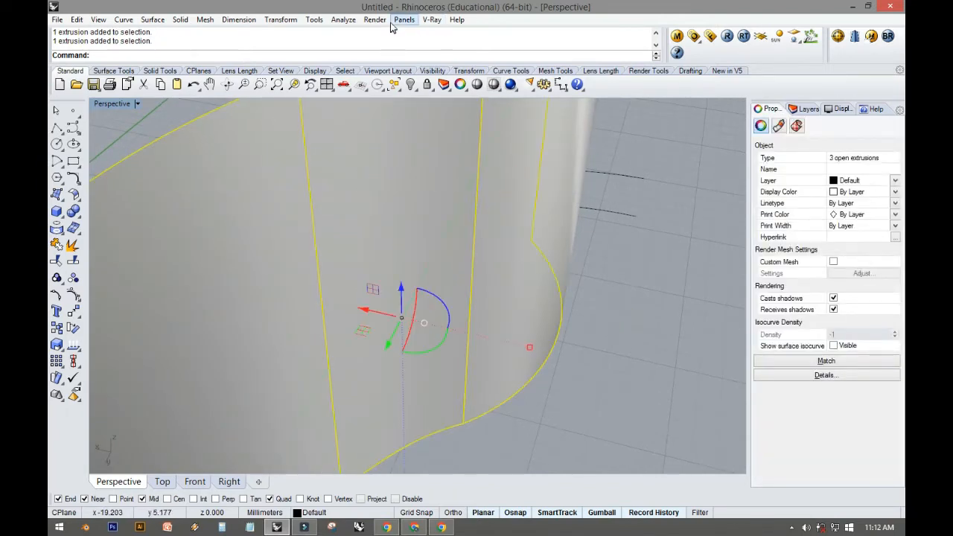
pyautogui.click(343, 19)
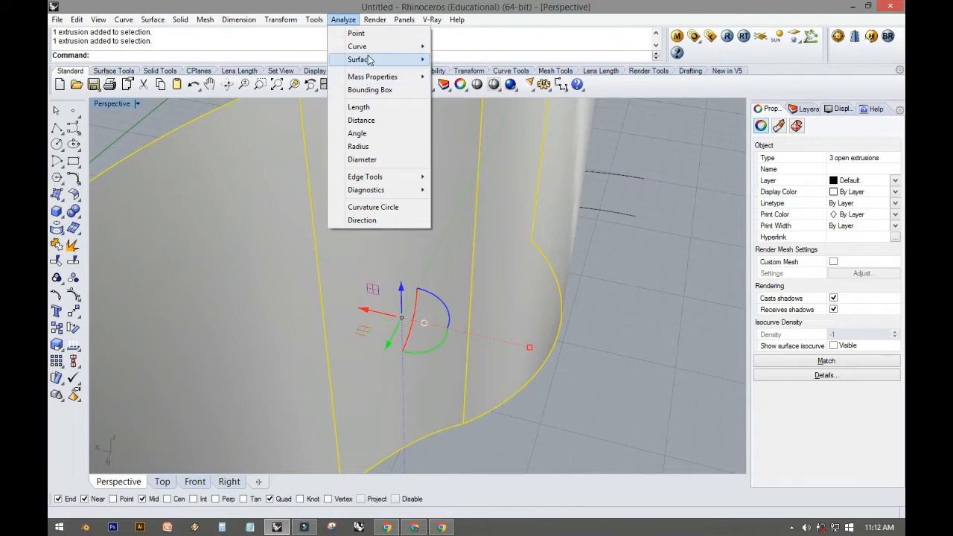
pyautogui.moveTo(369, 59)
pyautogui.click(457, 99)
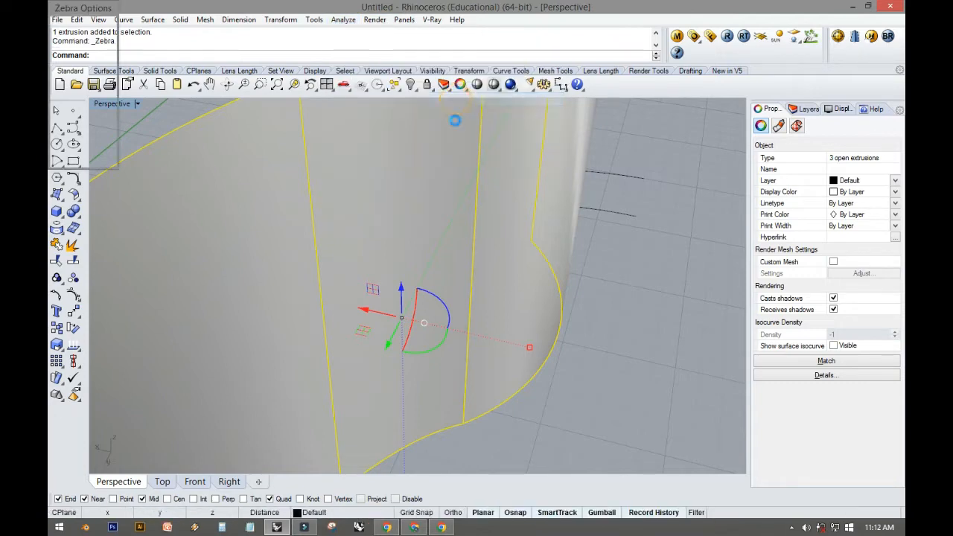
pyautogui.moveTo(665, 290); pyautogui.dragTo(566, 302, button='right')
pyautogui.click(71, 33)
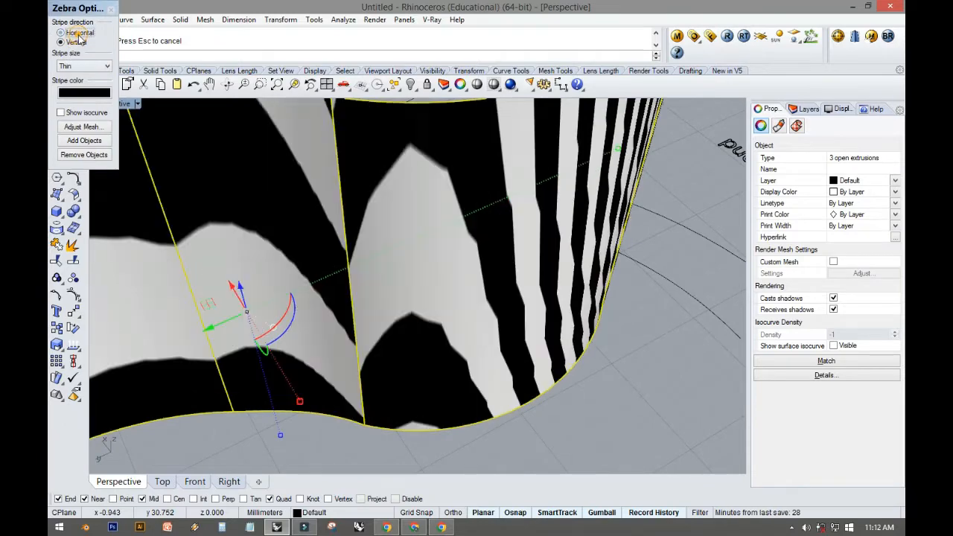
# - Examine how the zebra stripes flow across the seams of the extrusions, and end the analysis
pyautogui.moveTo(357, 260); pyautogui.dragTo(366, 306, button='right')
pyautogui.press('Escape')
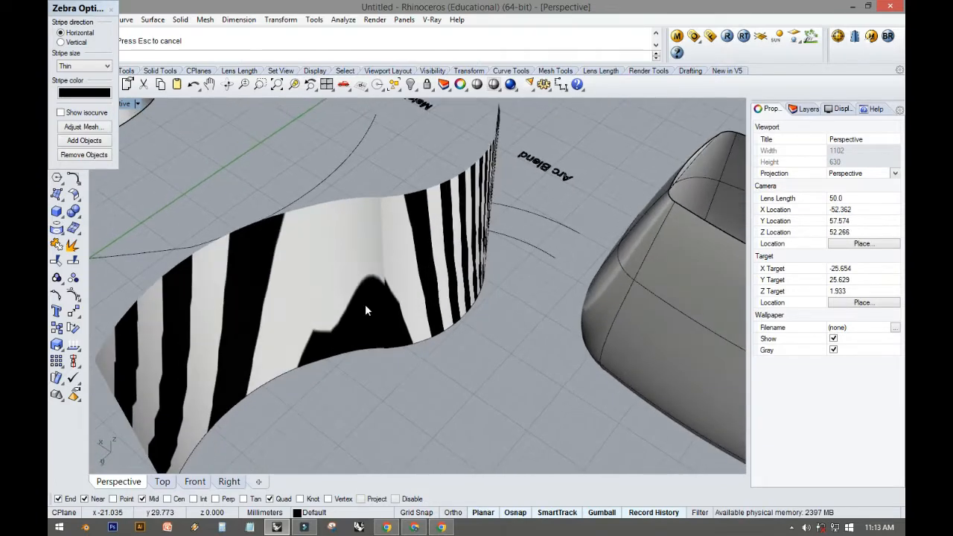
pyautogui.scroll(5, 378, 276)
pyautogui.moveTo(391, 264); pyautogui.dragTo(419, 301, button='right')
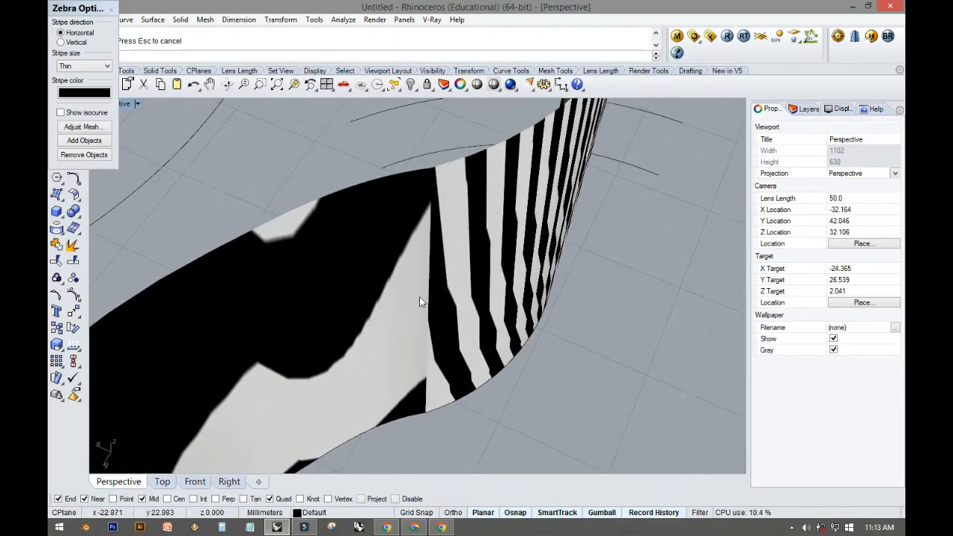
pyautogui.click(112, 10)
# - Undo the extrusion of the three curves
pyautogui.moveTo(351, 193); pyautogui.dragTo(152, 215, button='right')
pyautogui.click(294, 179)
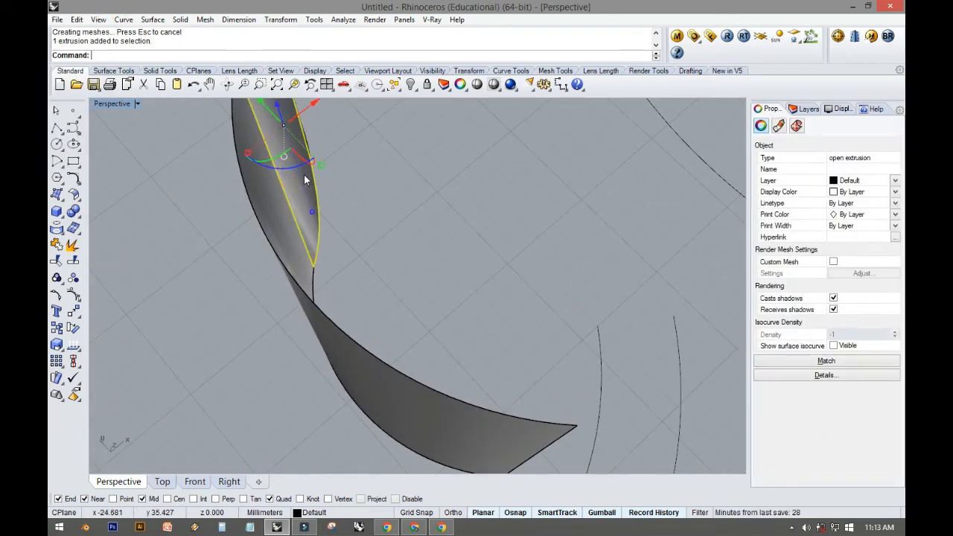
pyautogui.click(368, 186)
pyautogui.hotkey('ctrl', 'z')
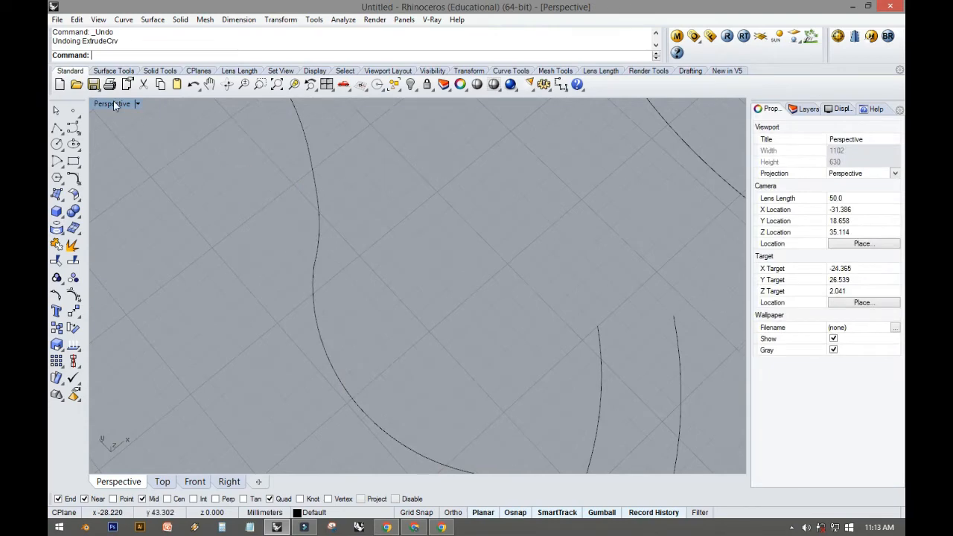
# - Return to a maximized Top view and delete the bridging curve between the two upper arcs
pyautogui.doubleClick(113, 104)
pyautogui.click(268, 183)
pyautogui.doubleClick(101, 105)
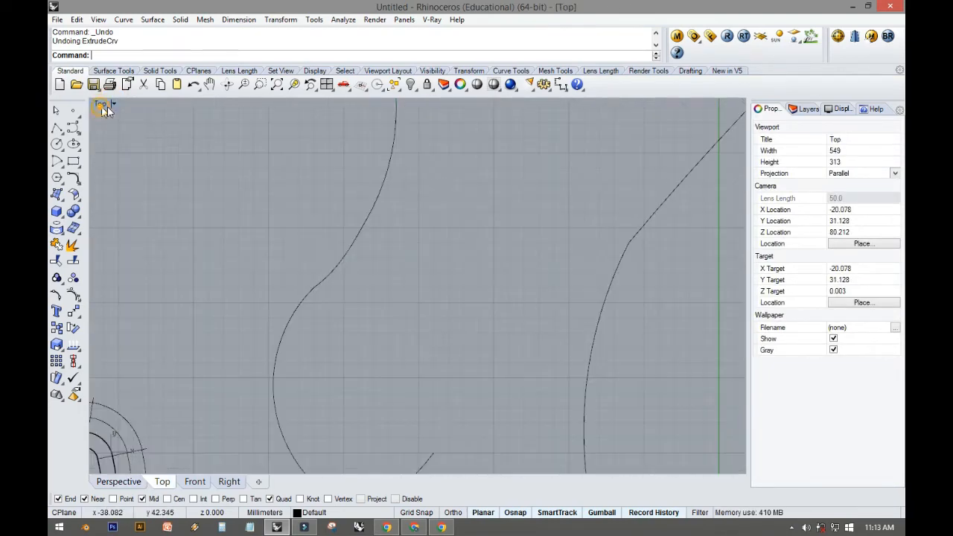
pyautogui.scroll(-6, 310, 246)
pyautogui.click(326, 245)
pyautogui.scroll(3, 325, 245)
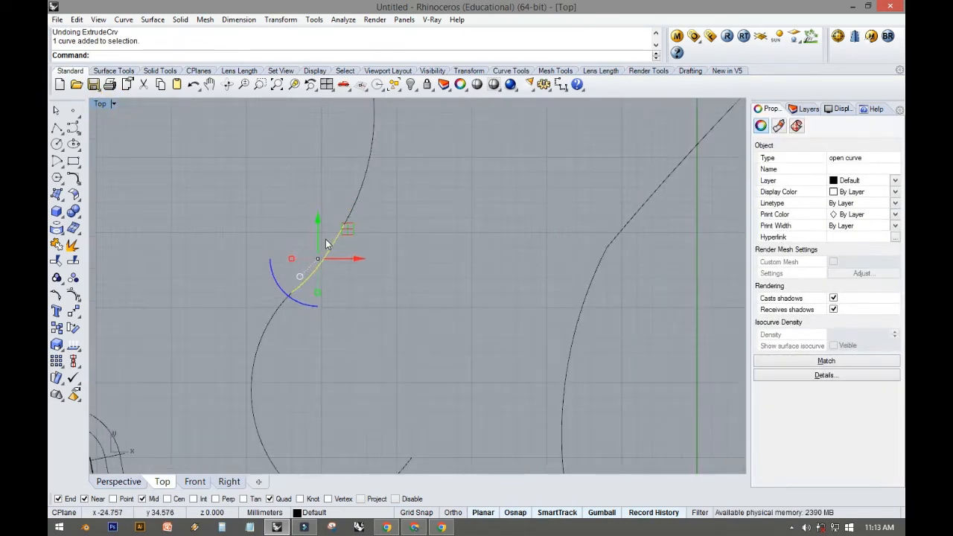
pyautogui.press('Delete')
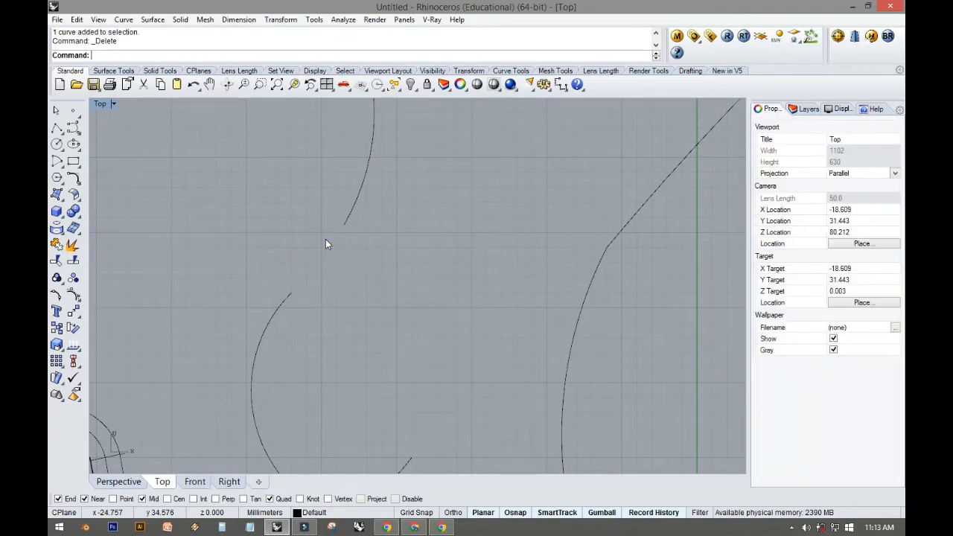
# - Start an arc blend between the facing ends of the two upper Arc Blend arcs
pyautogui.click(73, 175)
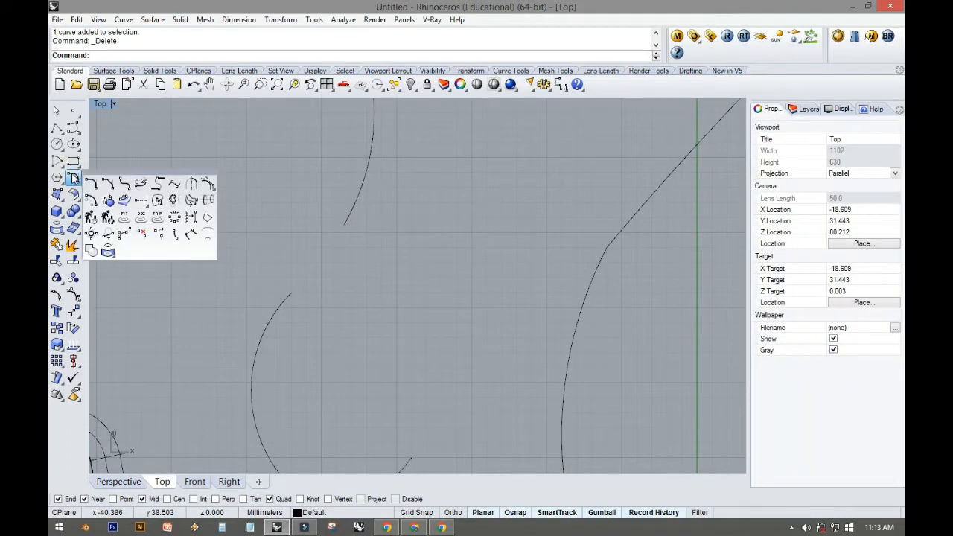
pyautogui.click(158, 184)
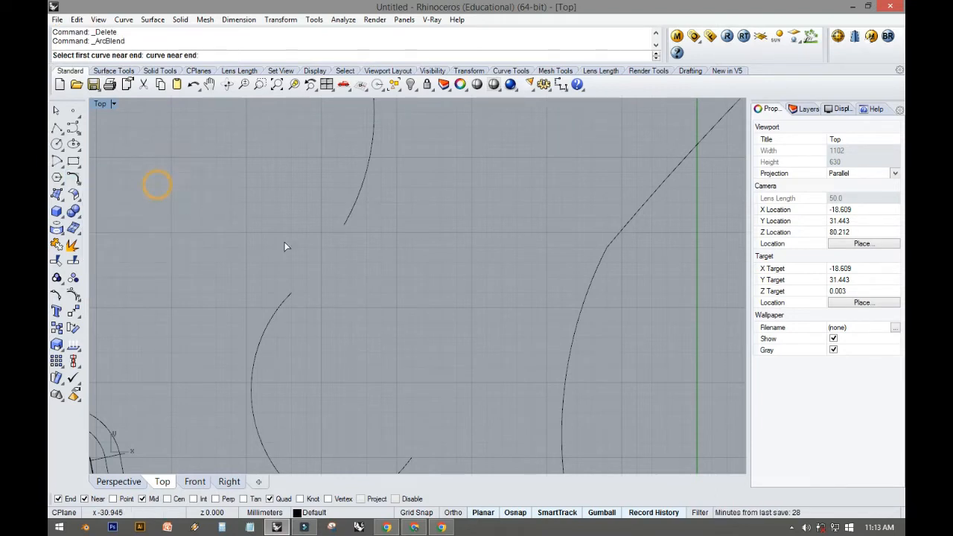
pyautogui.click(73, 179)
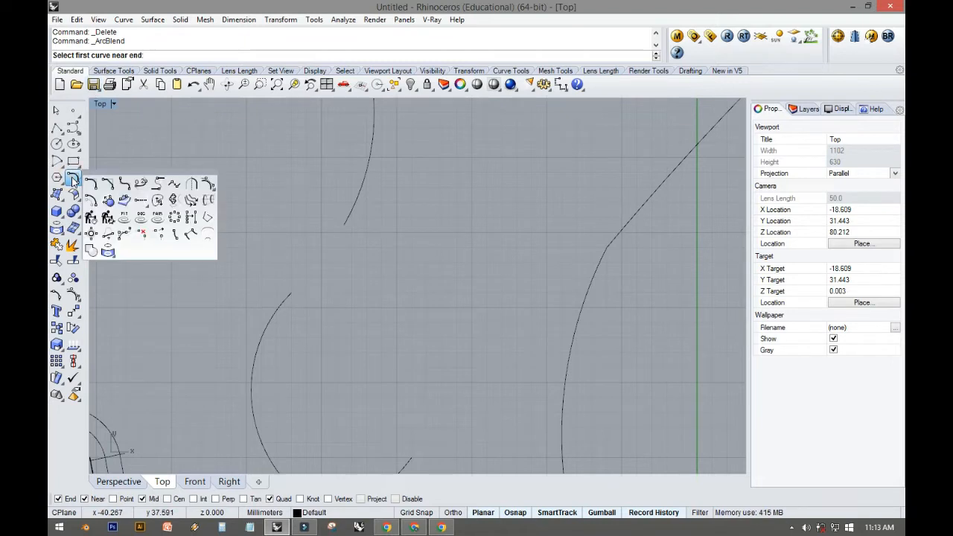
pyautogui.click(155, 187)
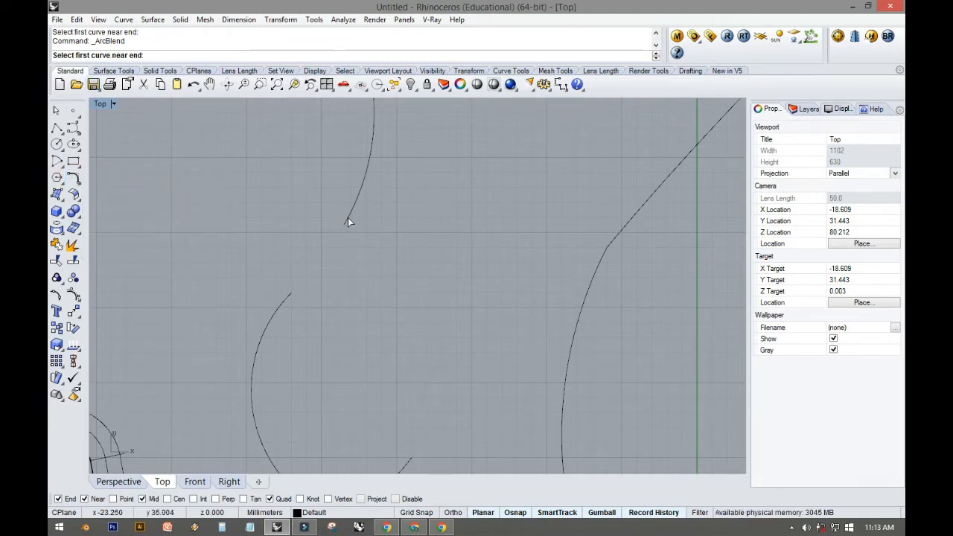
pyautogui.click(348, 219)
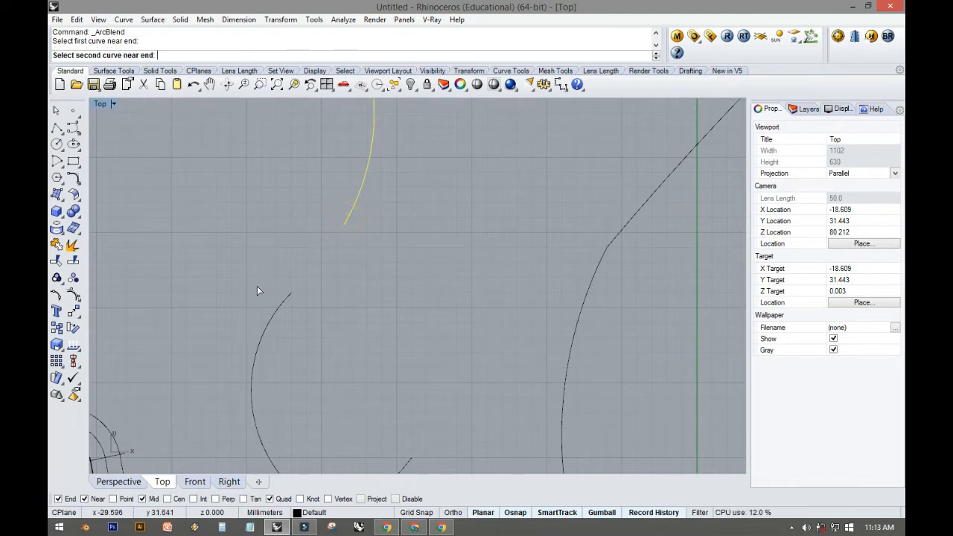
pyautogui.click(289, 297)
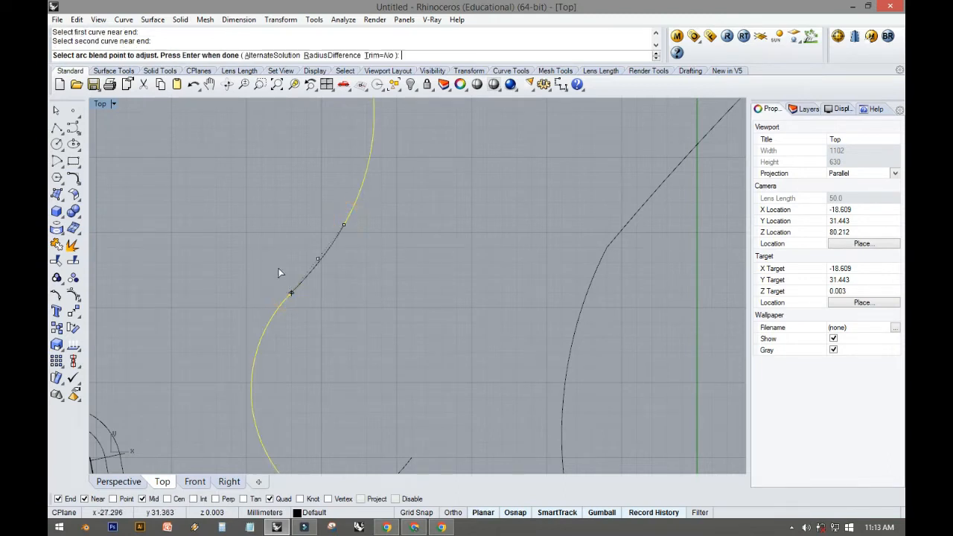
# - Adjust the middle point of the arc blend along the connection and accept the blend
pyautogui.scroll(3, 277, 266)
pyautogui.moveTo(348, 276); pyautogui.dragTo(303, 291, button='right')
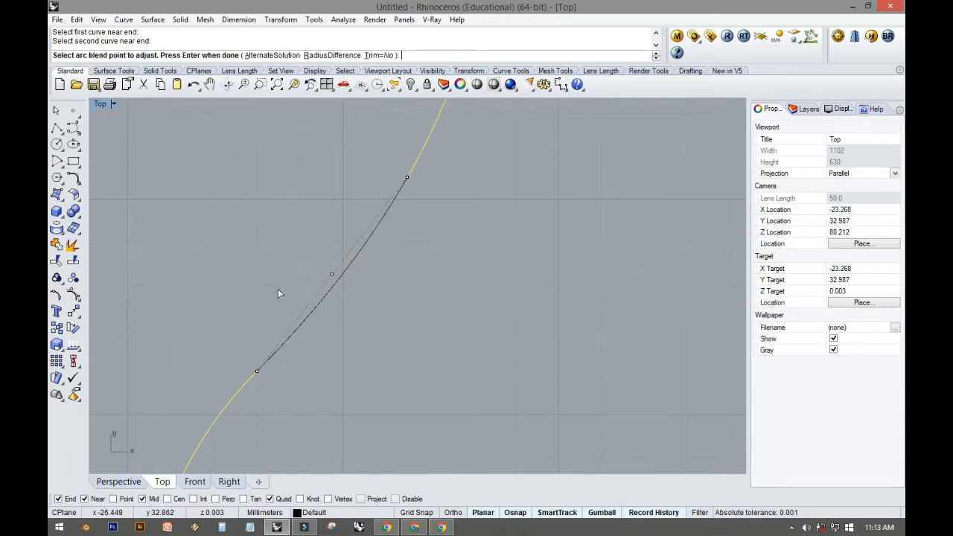
pyautogui.moveTo(277, 293)
pyautogui.mouseDown(button='right')
pyautogui.moveTo(275, 234)
pyautogui.moveTo(275, 283)
pyautogui.mouseUp(button='right')
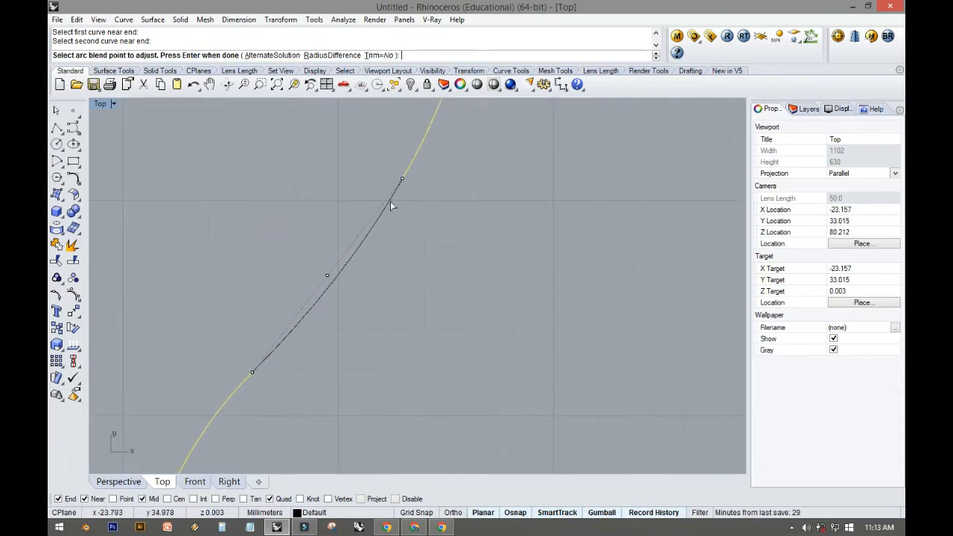
pyautogui.scroll(-3, 408, 173)
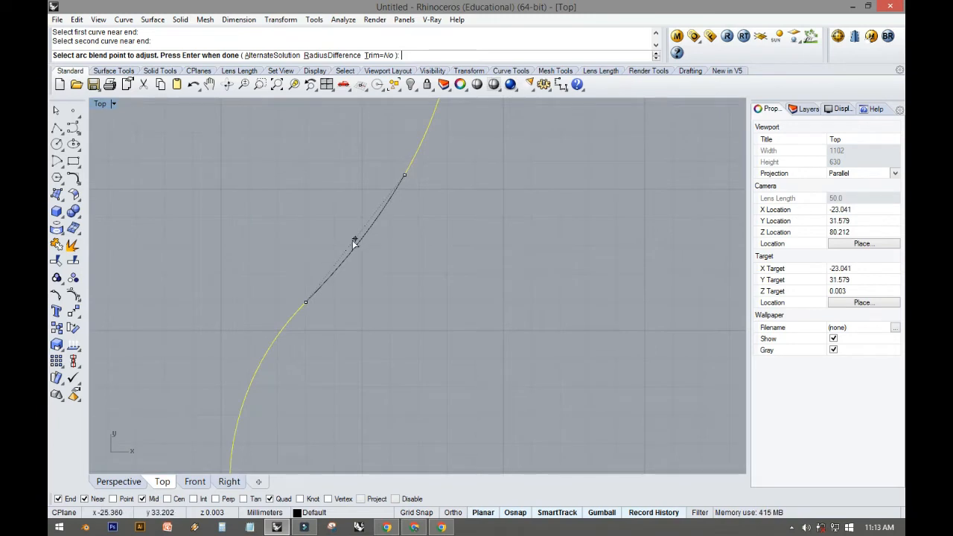
pyautogui.click(354, 242)
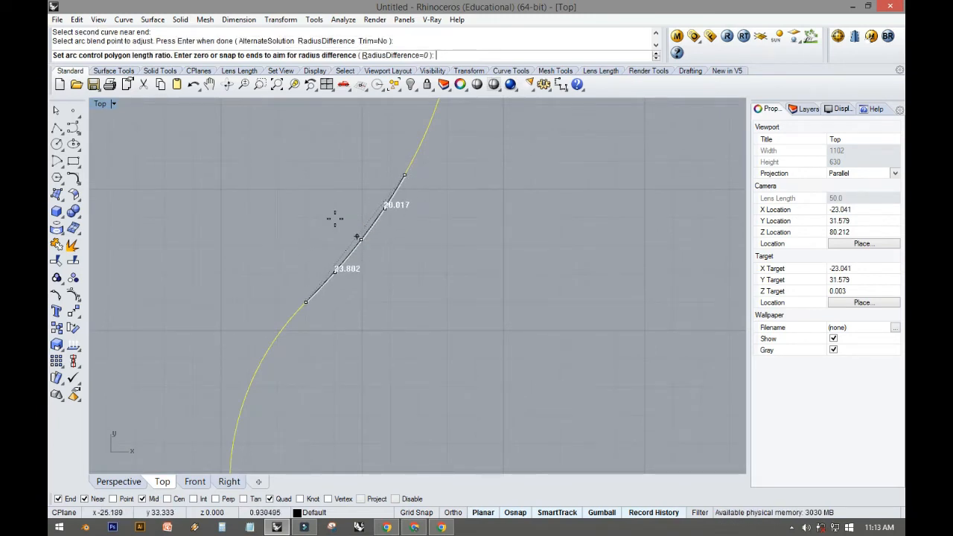
pyautogui.click(328, 224)
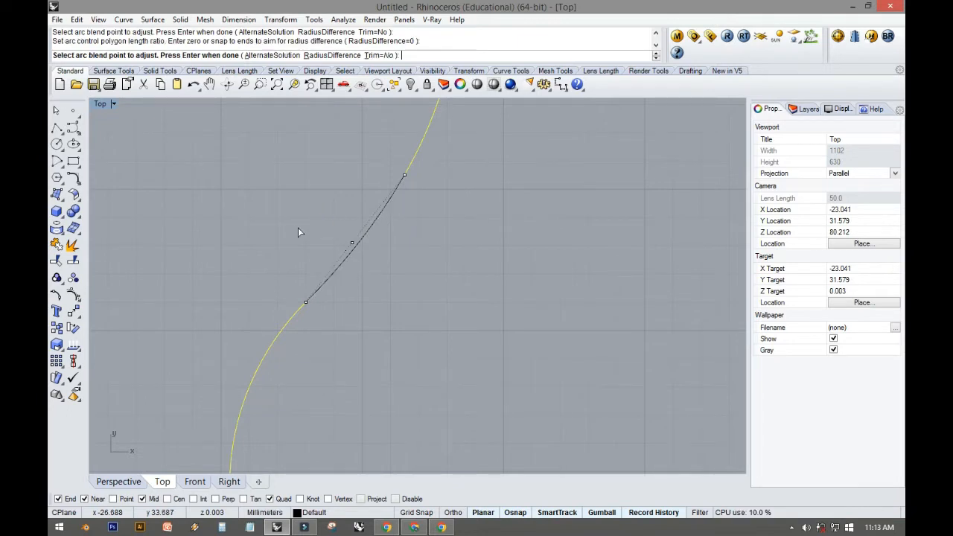
pyautogui.rightClick(295, 224)
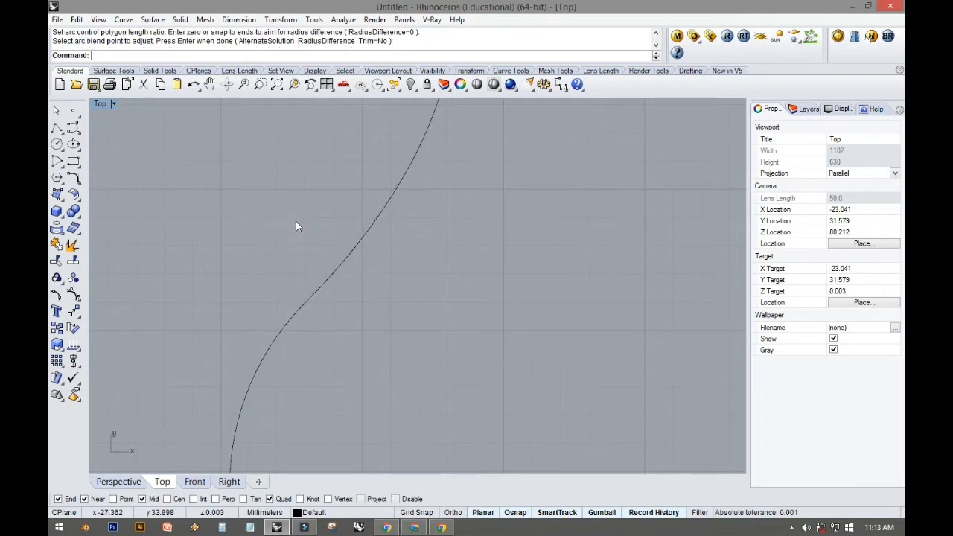
# - Check the arc blend and its two adjoining arcs as separate curves by selecting them individually
pyautogui.scroll(-8, 295, 224)
pyautogui.click(288, 272)
pyautogui.click(313, 250)
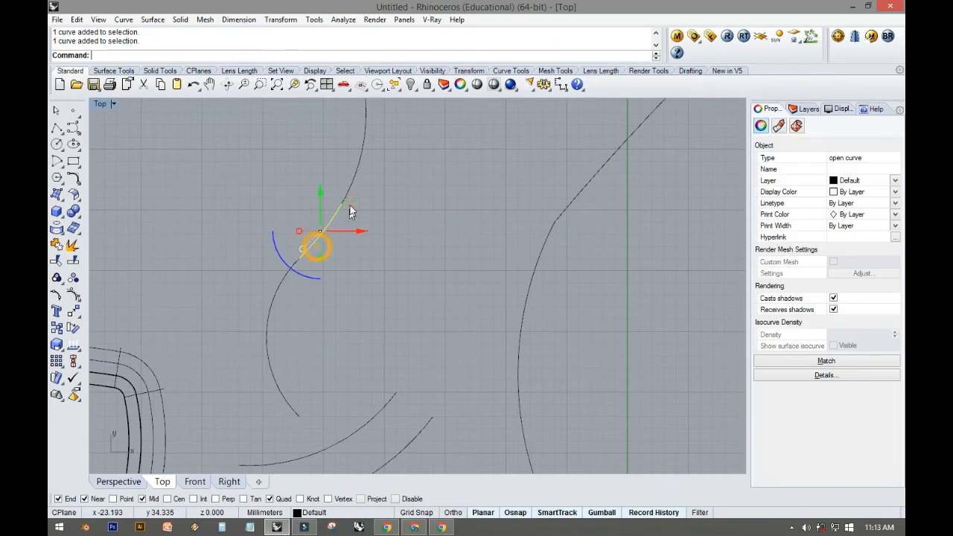
pyautogui.click(351, 185)
pyautogui.click(290, 270)
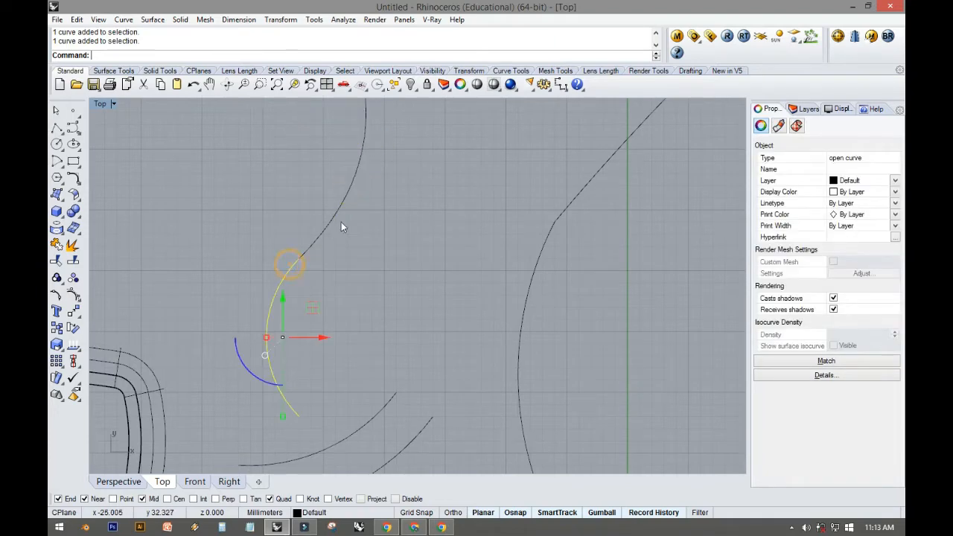
pyautogui.click(350, 193)
pyautogui.click(271, 223)
# - Extrude the two upper arcs and the arc blend between them about 17.4 mm upward with Solid=Yes
pyautogui.click(323, 230)
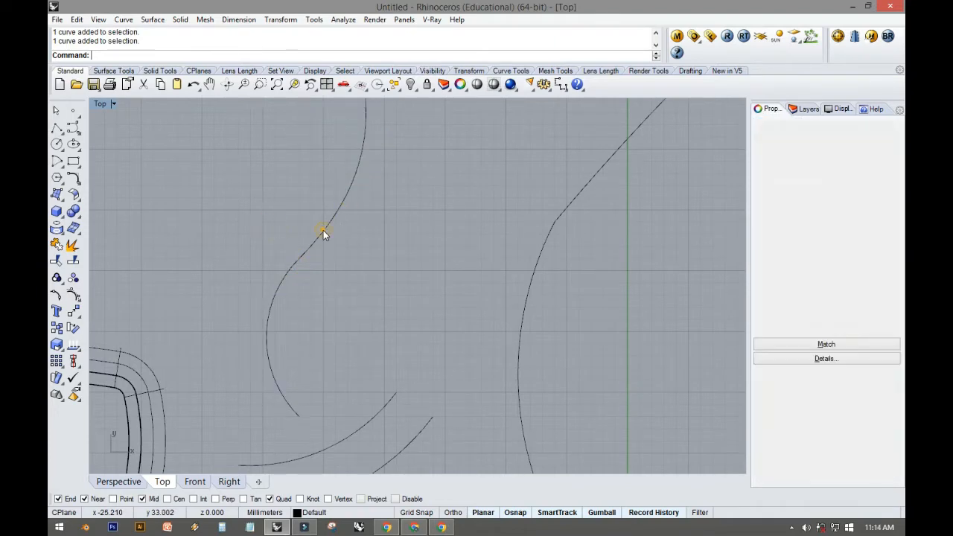
pyautogui.keyDown('shift'); pyautogui.click(277, 286); pyautogui.keyUp('shift')
pyautogui.keyDown('shift'); pyautogui.click(354, 182); pyautogui.keyUp('shift')
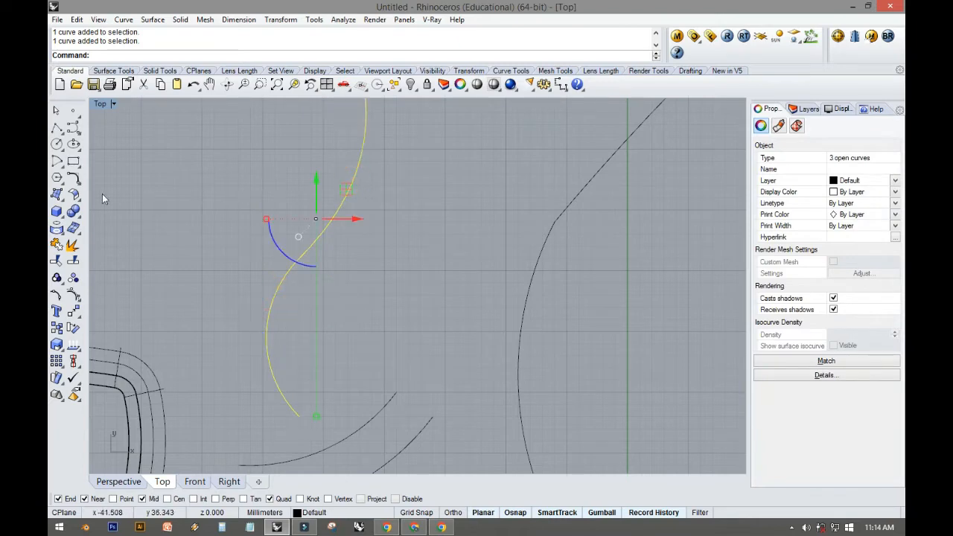
pyautogui.click(56, 212)
pyautogui.click(183, 236)
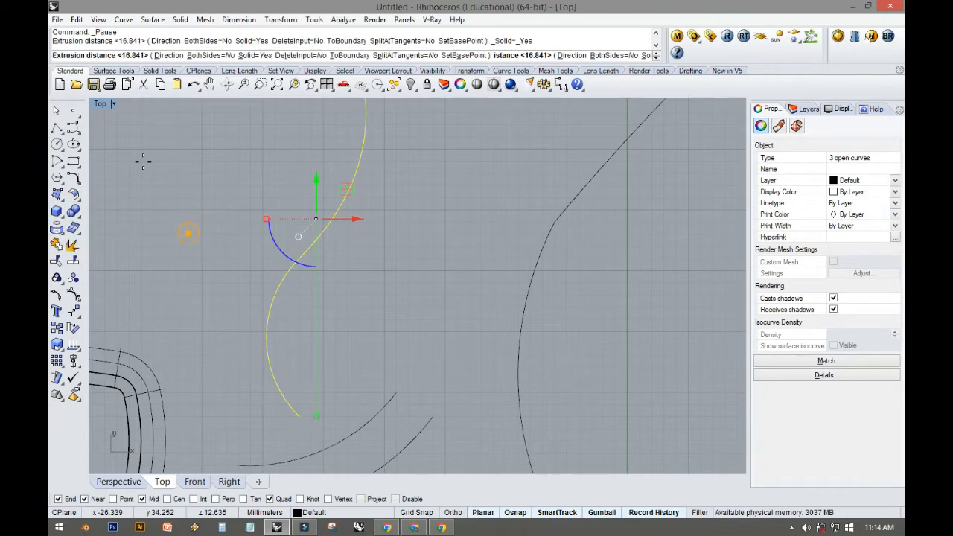
pyautogui.doubleClick(100, 105)
pyautogui.click(264, 300)
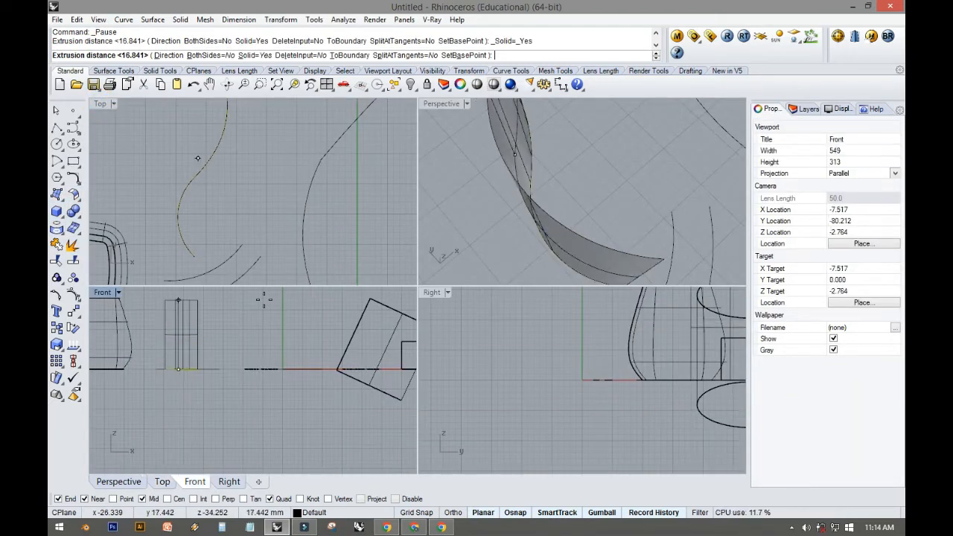
# - Run a Zebra analysis on all three extruded surfaces in a maximized Perspective view
pyautogui.doubleClick(441, 104)
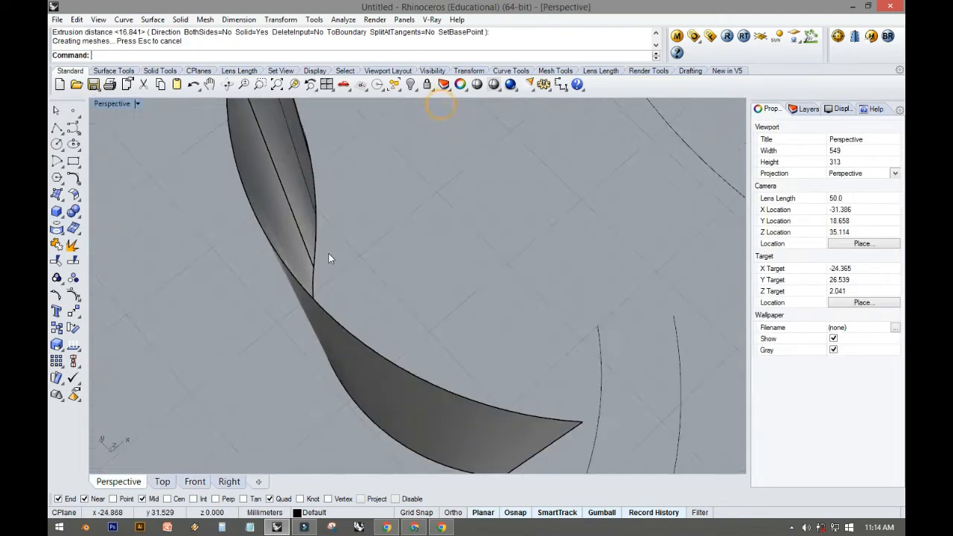
pyautogui.moveTo(341, 258); pyautogui.dragTo(485, 189, button='right')
pyautogui.scroll(-5, 379, 253)
pyautogui.click(228, 268)
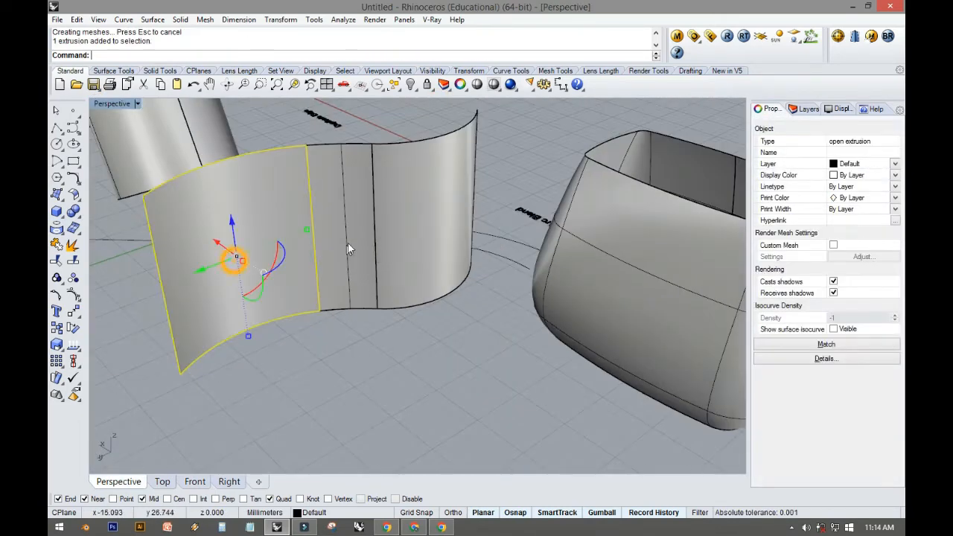
pyautogui.keyDown('shift'); pyautogui.click(347, 246); pyautogui.keyUp('shift')
pyautogui.keyDown('shift'); pyautogui.click(400, 245); pyautogui.keyUp('shift')
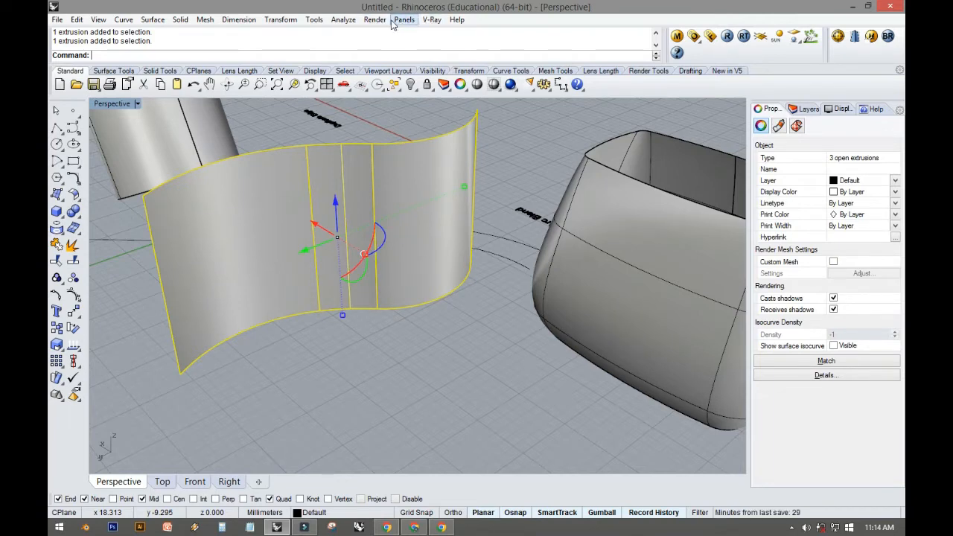
pyautogui.click(352, 23)
pyautogui.moveTo(387, 59)
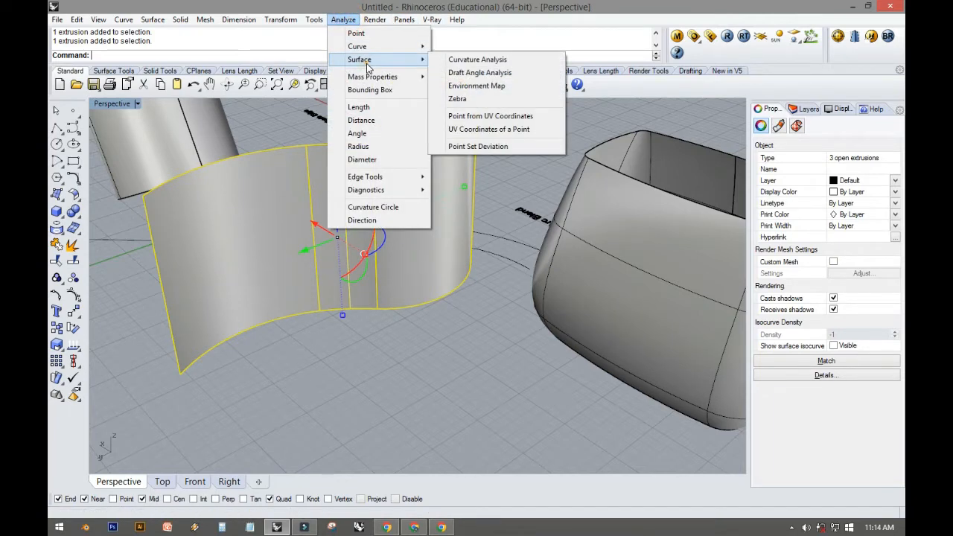
pyautogui.click(450, 101)
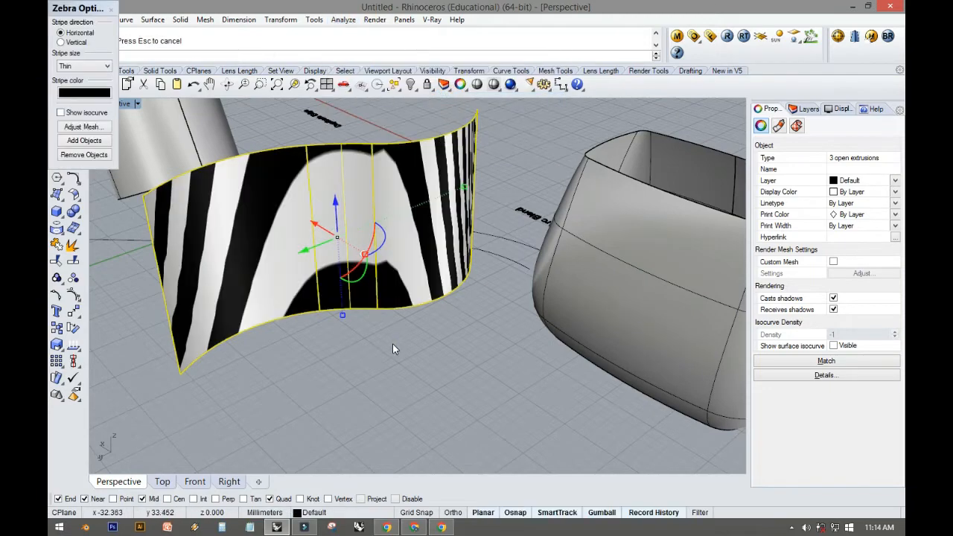
# - Examine how the zebra stripes cross the seams of the arc-blend extrusion, and end the analysis
pyautogui.click(393, 343)
pyautogui.moveTo(392, 343); pyautogui.dragTo(365, 325, button='right')
pyautogui.click(334, 251)
pyautogui.click(381, 245)
pyautogui.click(268, 246)
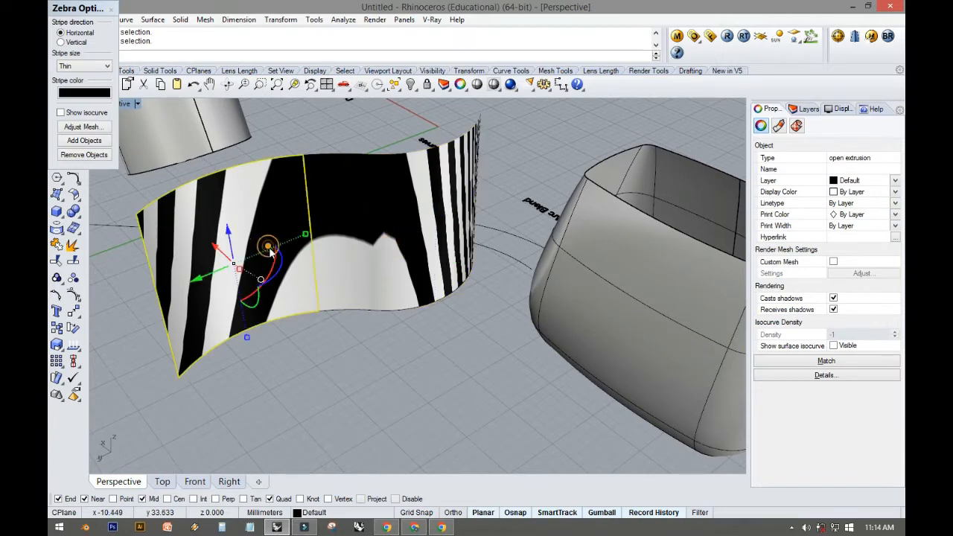
pyautogui.click(346, 332)
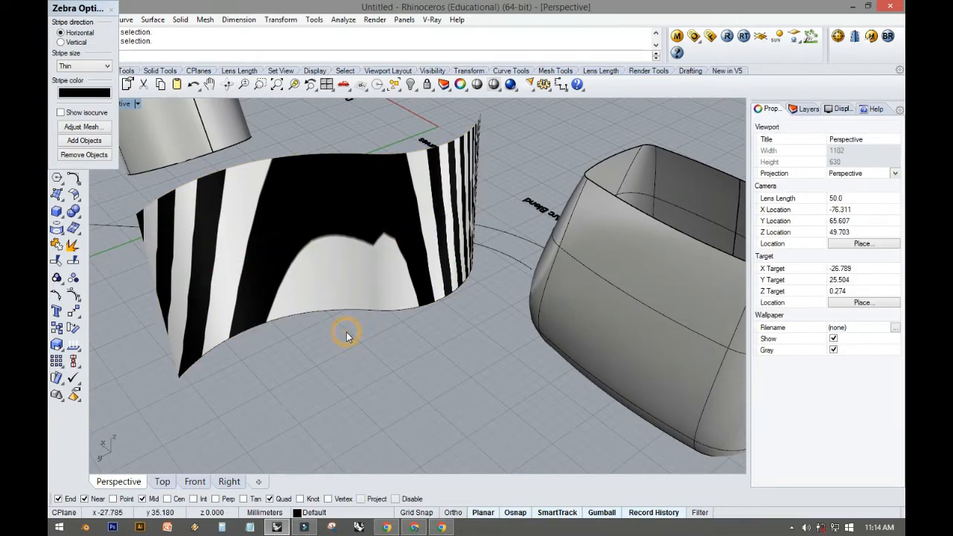
pyautogui.click(111, 9)
# - Return to the four-viewport layout and pick out the two lower Arc Blend arcs in the Top view
pyautogui.moveTo(398, 215); pyautogui.dragTo(291, 254, button='right')
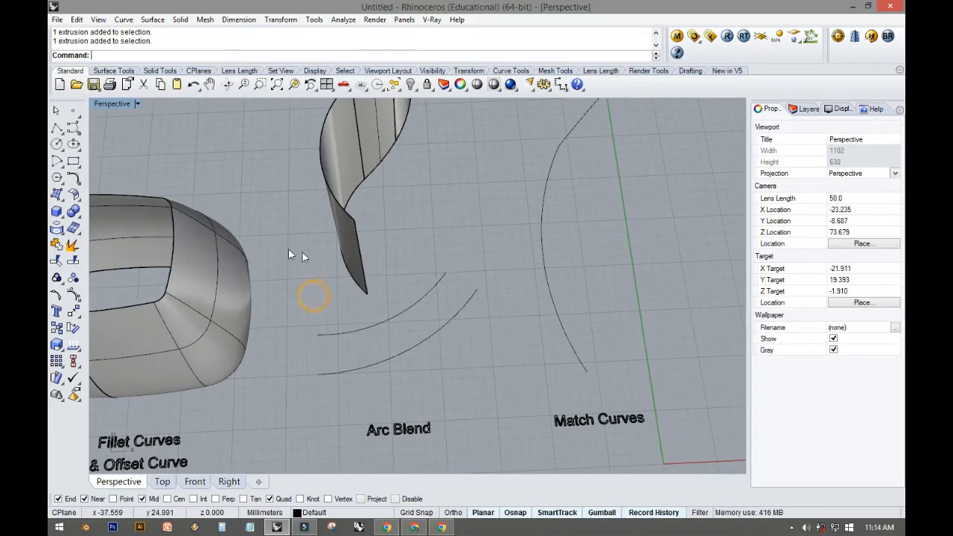
pyautogui.doubleClick(122, 106)
pyautogui.click(256, 230)
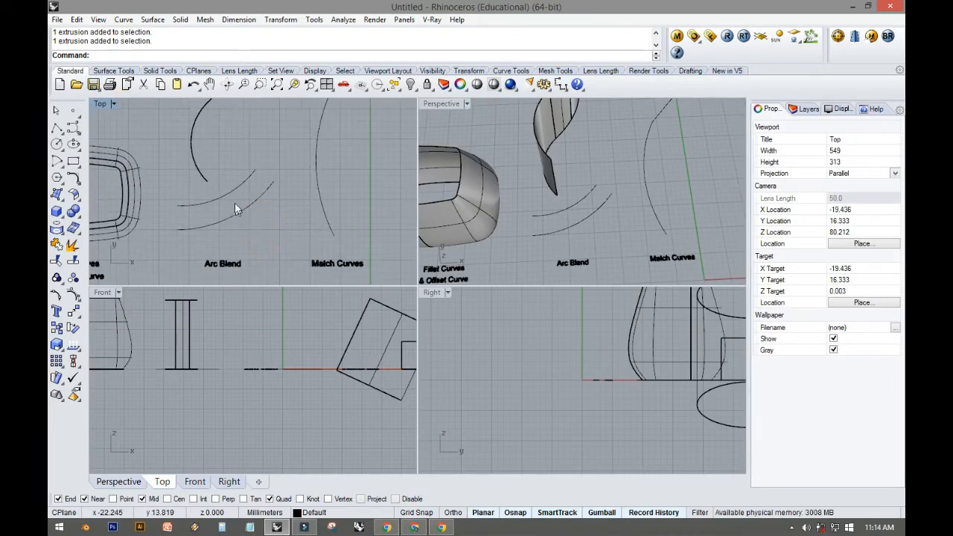
pyautogui.scroll(3, 235, 207)
pyautogui.click(302, 182)
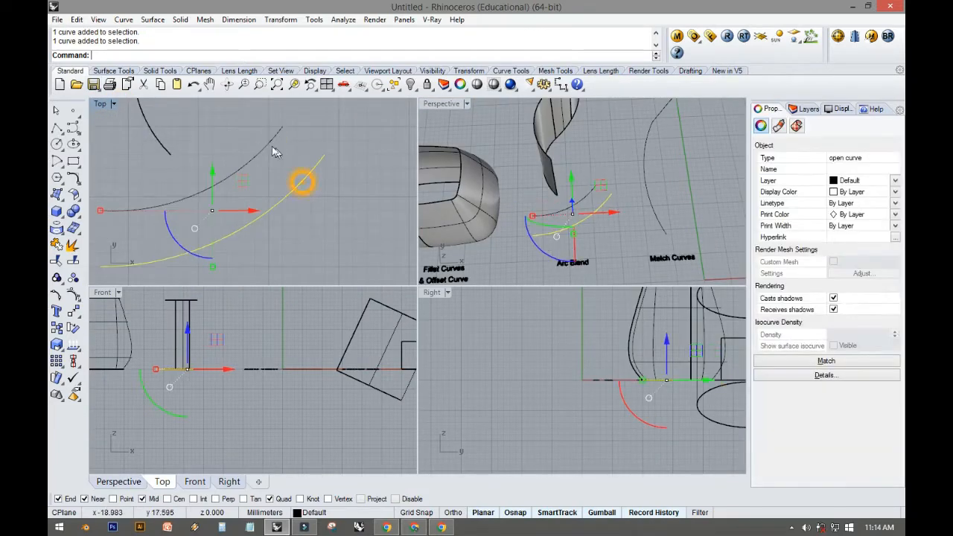
pyautogui.moveTo(302, 181); pyautogui.dragTo(273, 152)
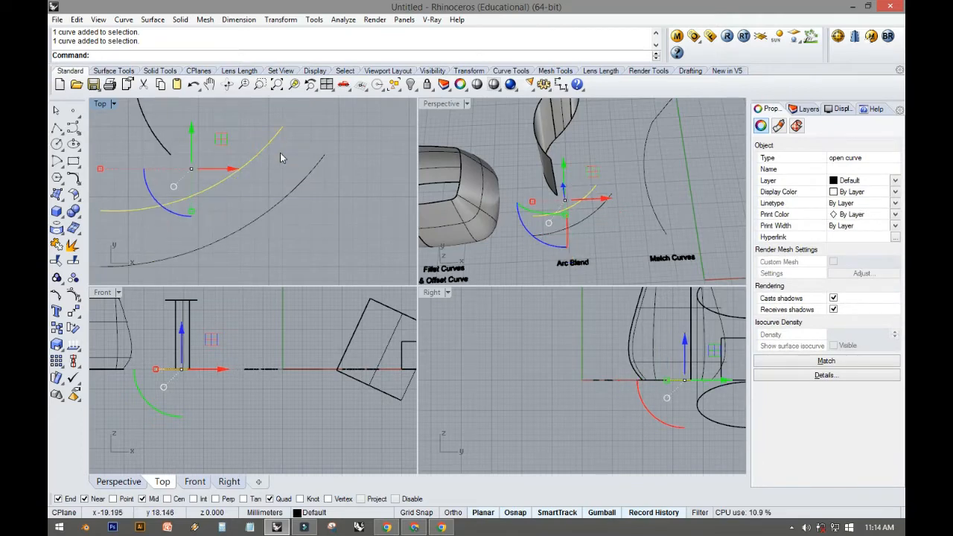
# - Bridge the upper-right ends of the two lower Arc Blend arcs with an arc blend, keeping Trim=No
pyautogui.click(75, 177)
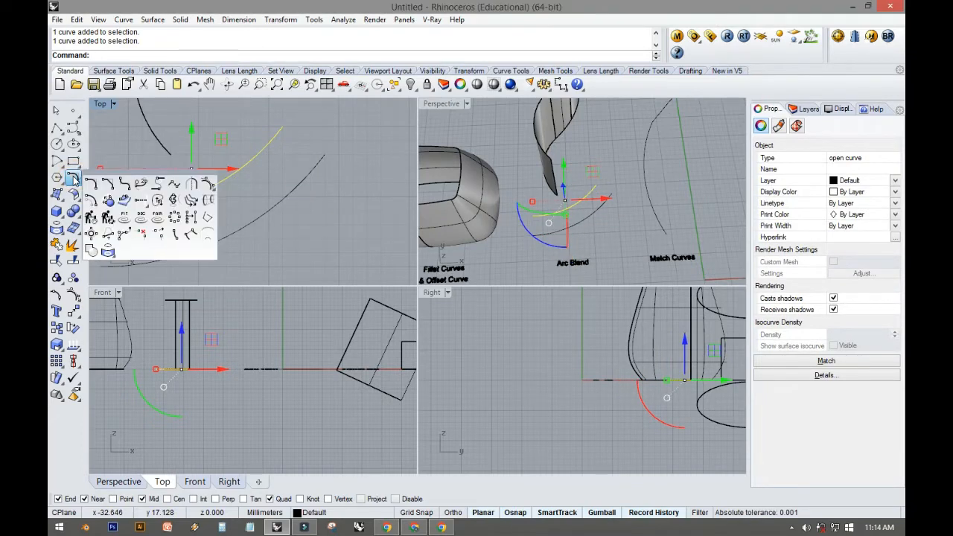
pyautogui.click(157, 186)
pyautogui.scroll(5, 269, 172)
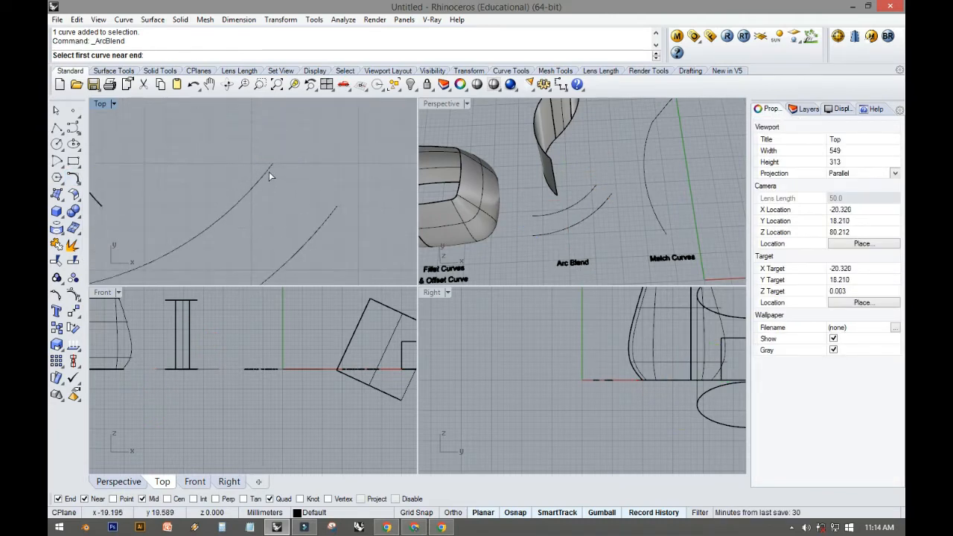
pyautogui.click(269, 167)
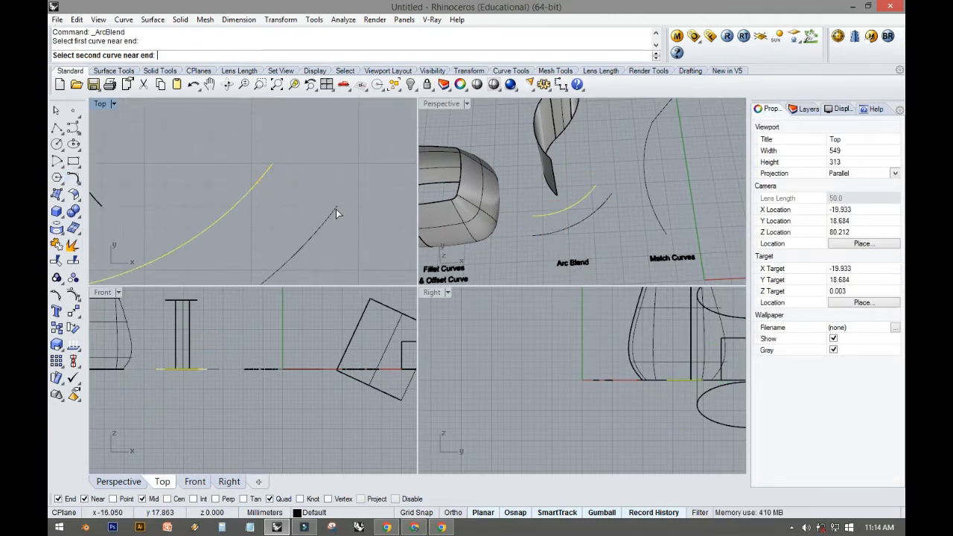
pyautogui.click(337, 213)
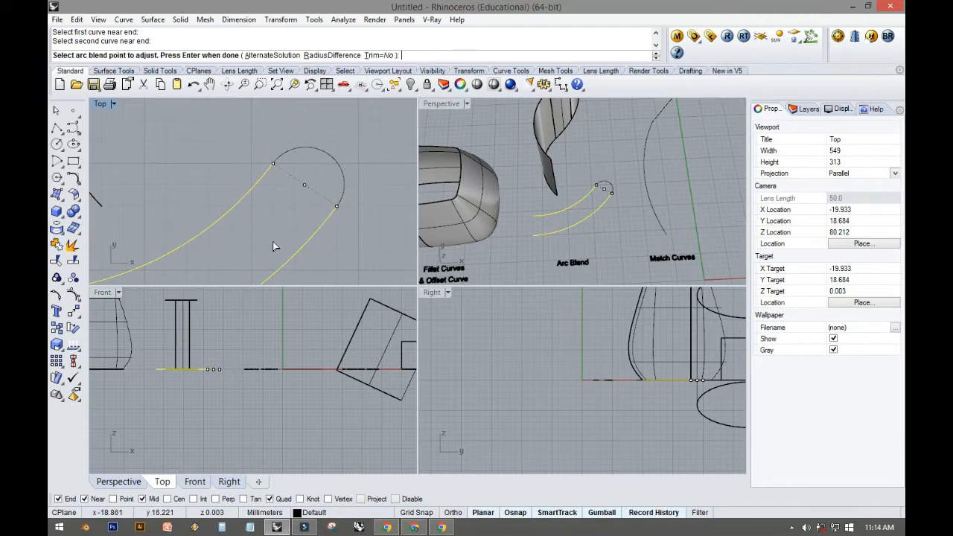
pyautogui.moveTo(272, 246); pyautogui.dragTo(225, 235, button='right')
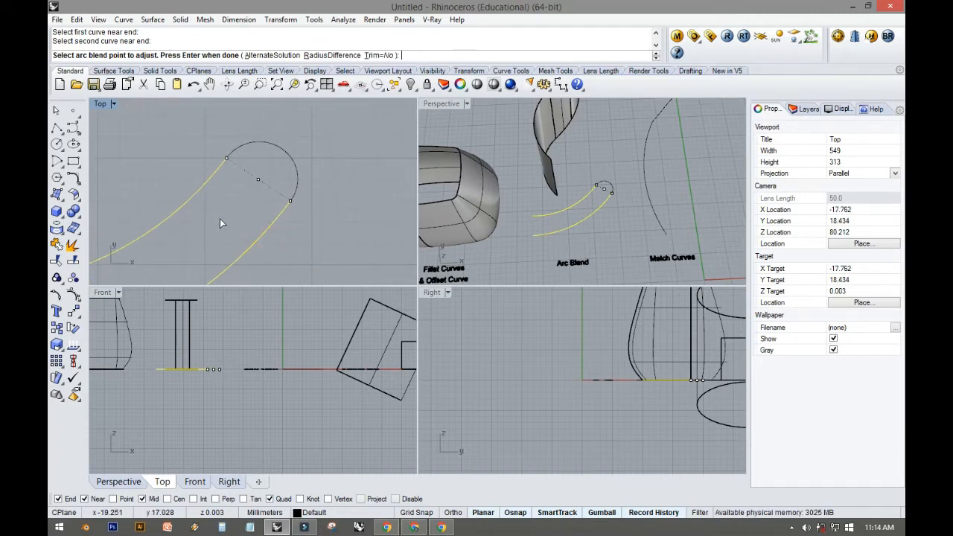
pyautogui.scroll(3, 227, 159)
pyautogui.click(284, 230)
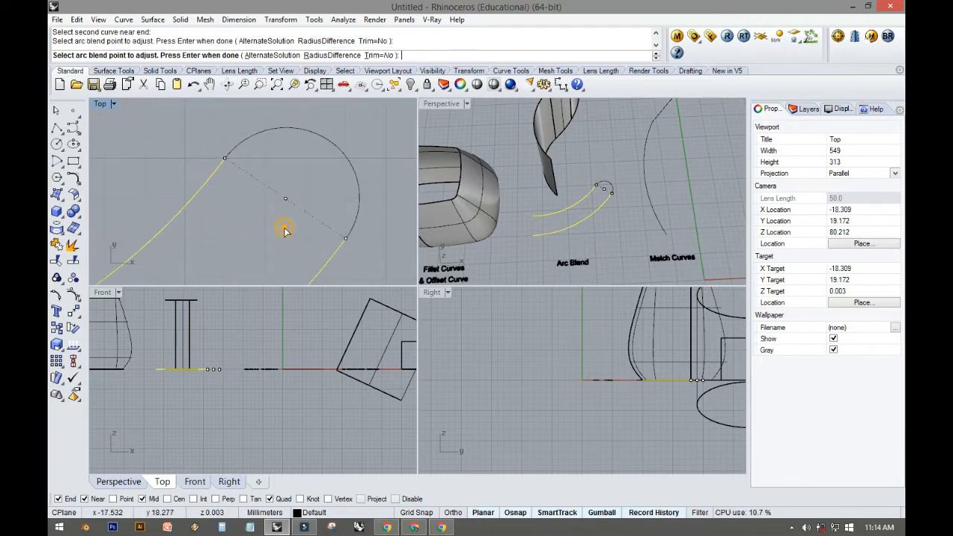
pyautogui.press('Return')
# - Close the opposite, lower-left ends of the same two arcs with a second arc blend, keeping Trim=No
pyautogui.scroll(-8, 284, 229)
pyautogui.moveTo(216, 237); pyautogui.dragTo(383, 181, button='right')
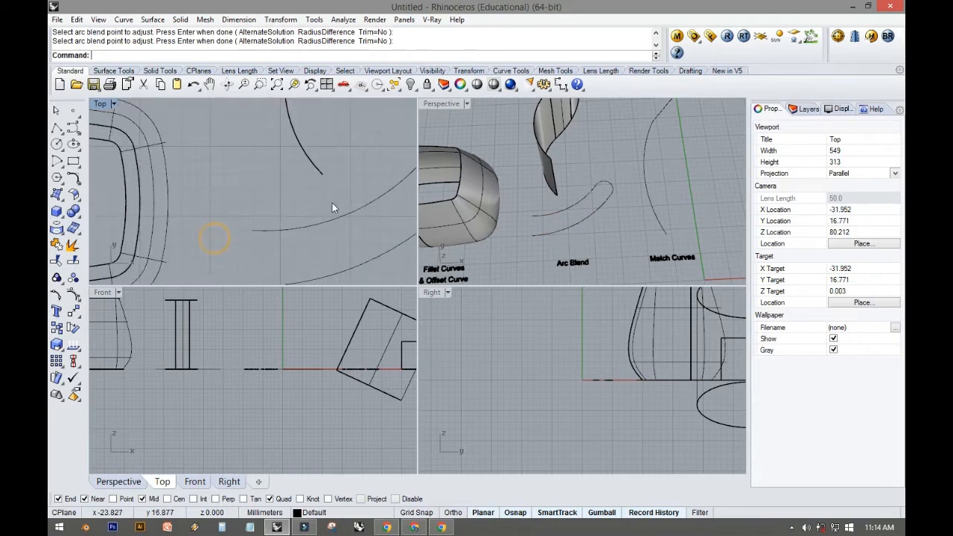
pyautogui.moveTo(322, 218); pyautogui.dragTo(170, 217, button='right')
pyautogui.moveTo(264, 207); pyautogui.dragTo(327, 194, button='right')
pyautogui.rightClick(185, 207)
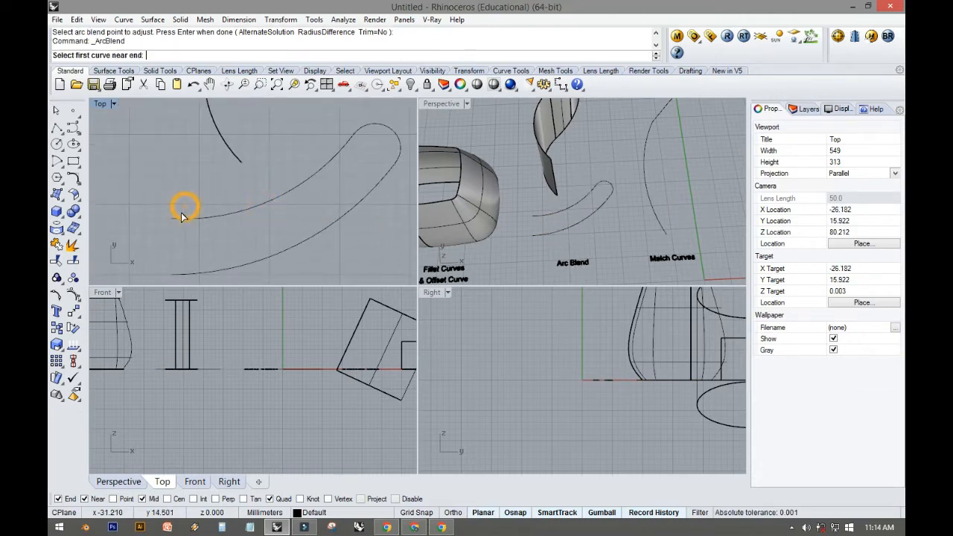
pyautogui.click(173, 218)
pyautogui.click(174, 274)
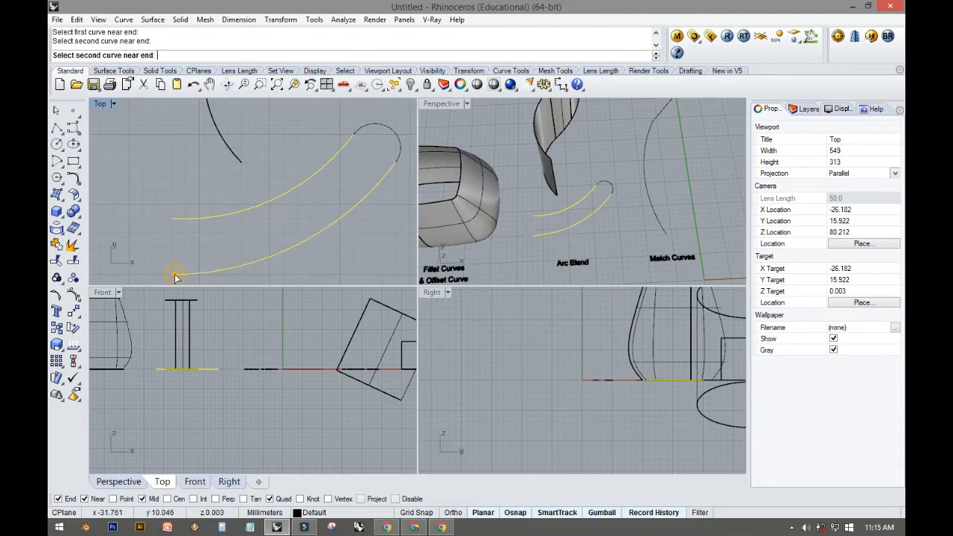
pyautogui.moveTo(191, 249); pyautogui.dragTo(286, 231, button='right')
pyautogui.scroll(2, 267, 230)
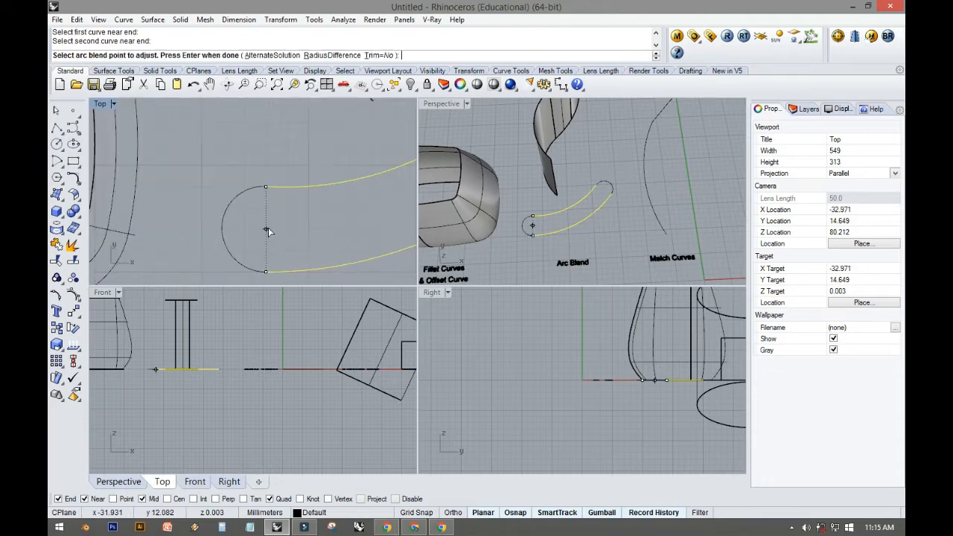
pyautogui.rightClick(301, 223)
# - Examine the rounded slot outline formed by the two arcs and their arc blends in a maximized Top view
pyautogui.doubleClick(105, 103)
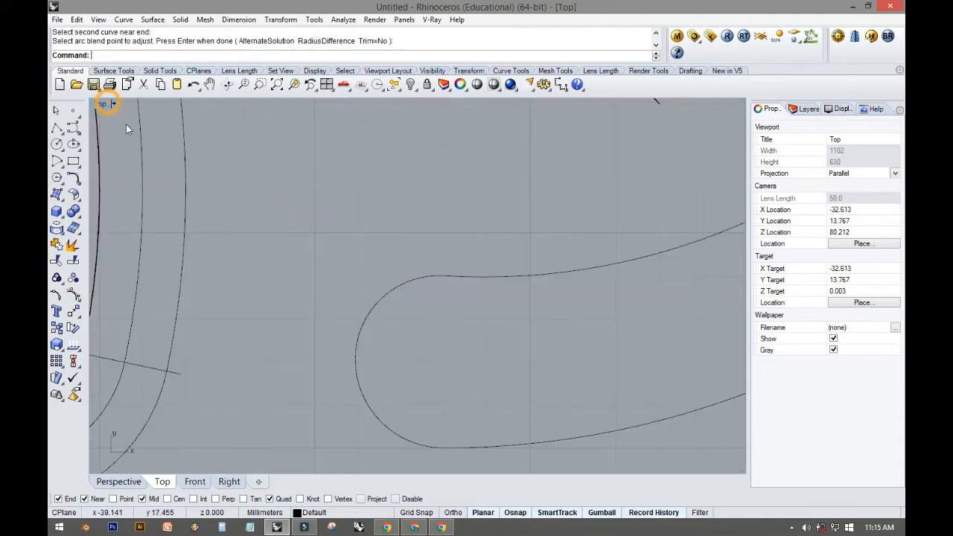
pyautogui.scroll(-2, 442, 318)
pyautogui.scroll(-2, 442, 318)
pyautogui.moveTo(467, 313); pyautogui.dragTo(323, 340, button='right')
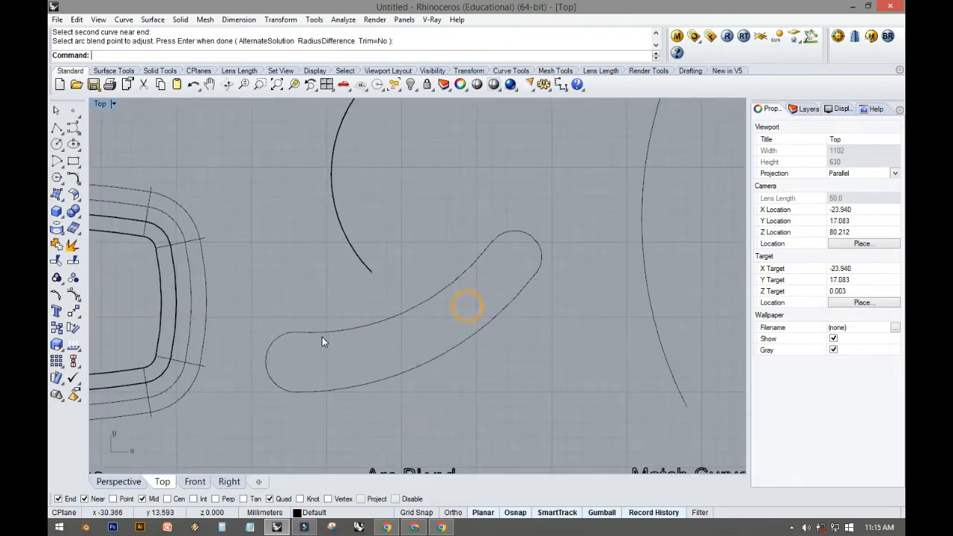
pyautogui.click(275, 346)
pyautogui.click(366, 328)
pyautogui.click(462, 370)
pyautogui.moveTo(462, 370); pyautogui.dragTo(330, 250, button='right')
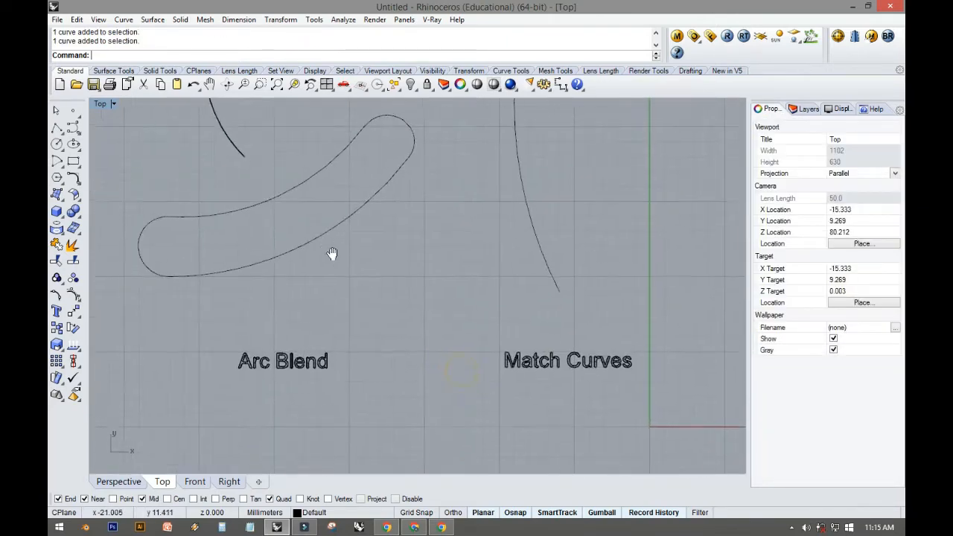
# - Examine the corner where the two Match Curves practice curves meet, checking how the upper curve joins the lower one
pyautogui.moveTo(487, 313); pyautogui.dragTo(330, 455, button='right')
pyautogui.scroll(-2, 311, 398)
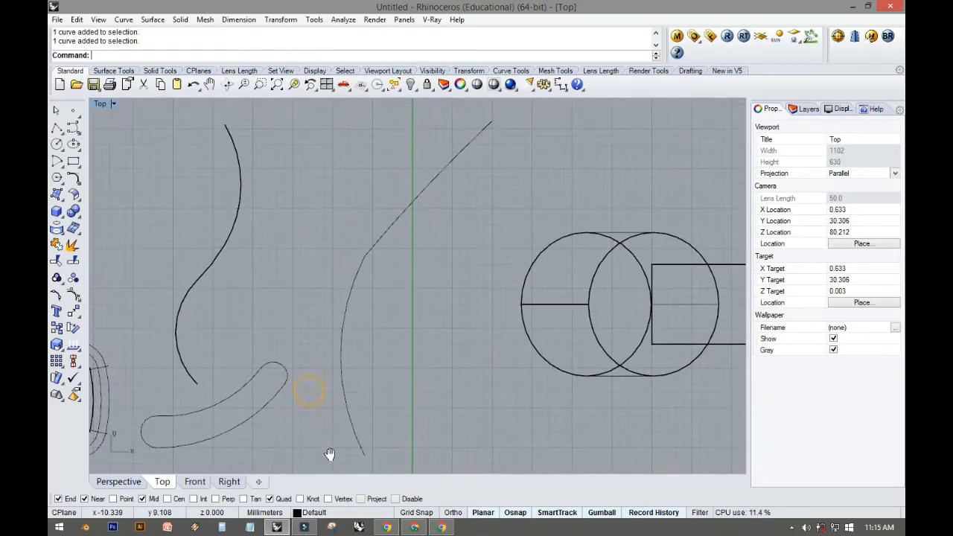
pyautogui.moveTo(354, 343); pyautogui.dragTo(262, 403, button='right')
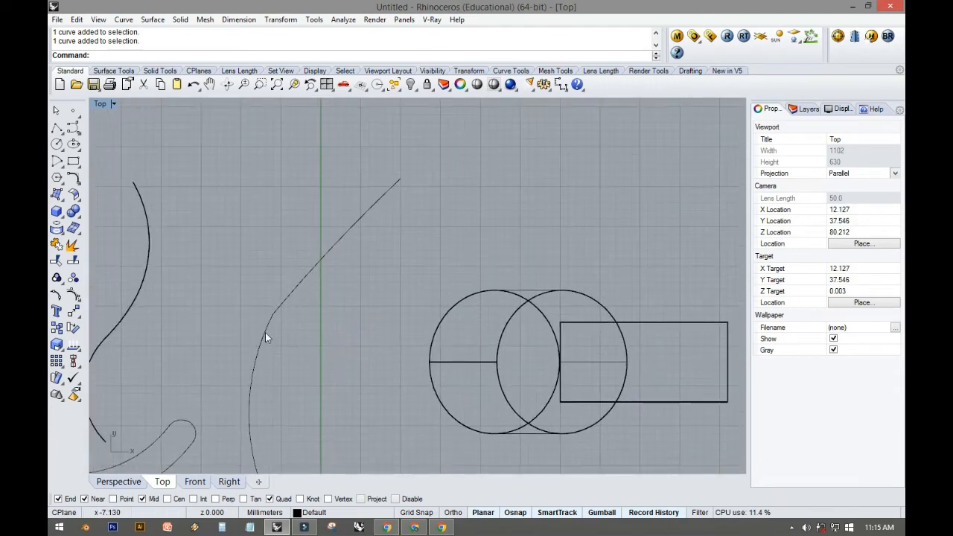
pyautogui.scroll(8, 267, 331)
pyautogui.click(271, 306)
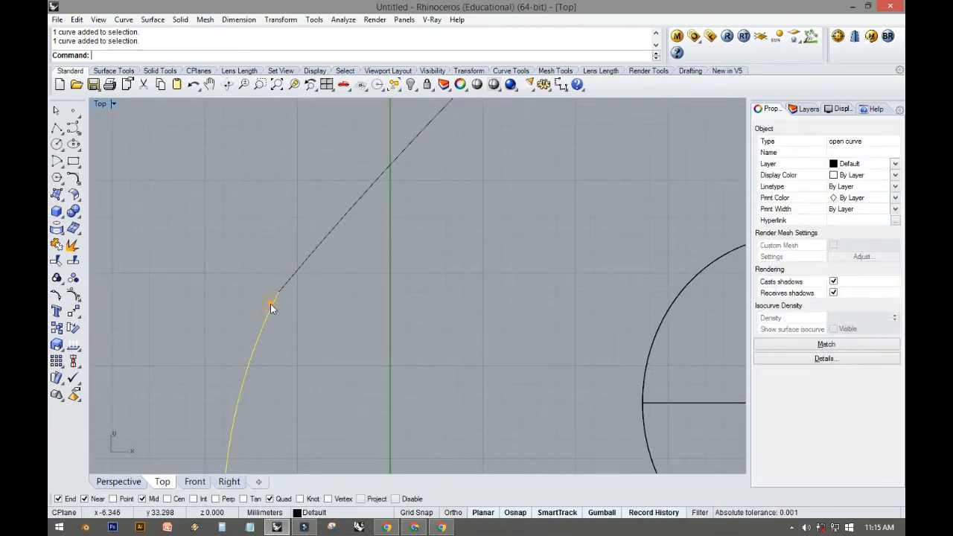
pyautogui.click(313, 264)
pyautogui.moveTo(315, 260); pyautogui.dragTo(272, 344, button='right')
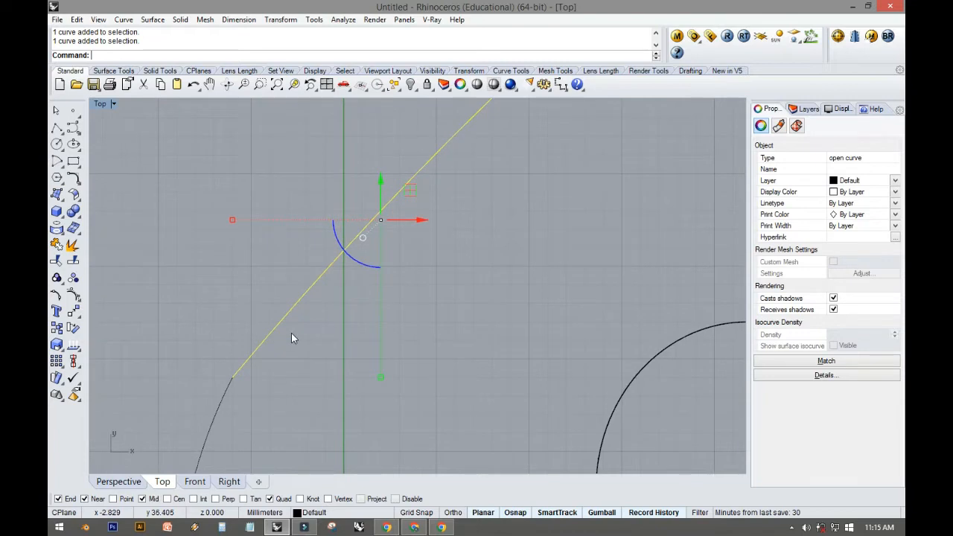
pyautogui.click(291, 333)
pyautogui.scroll(5, 216, 390)
pyautogui.moveTo(216, 390); pyautogui.dragTo(287, 345, button='right')
pyautogui.click(291, 335)
pyautogui.click(307, 320)
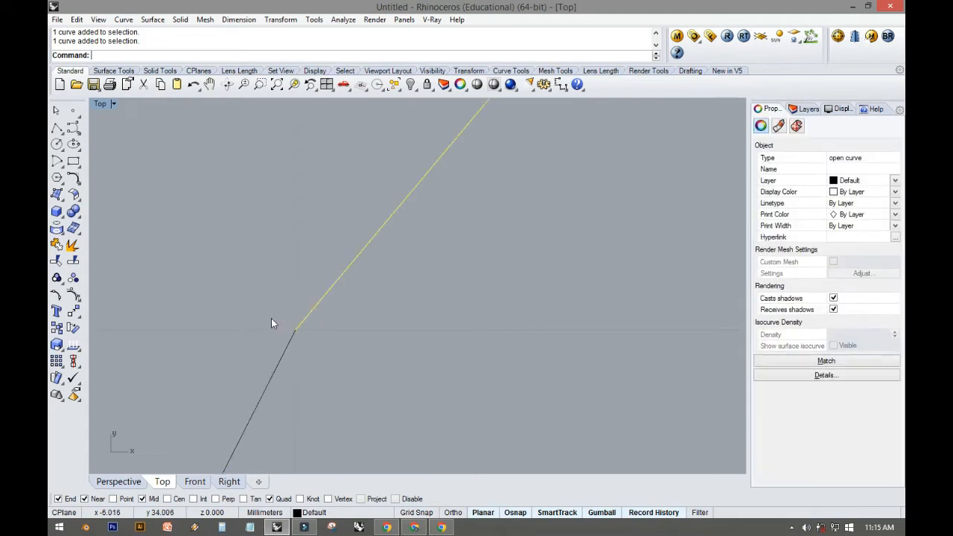
pyautogui.click(282, 311)
pyautogui.click(303, 320)
pyautogui.scroll(8, 293, 338)
pyautogui.click(273, 329)
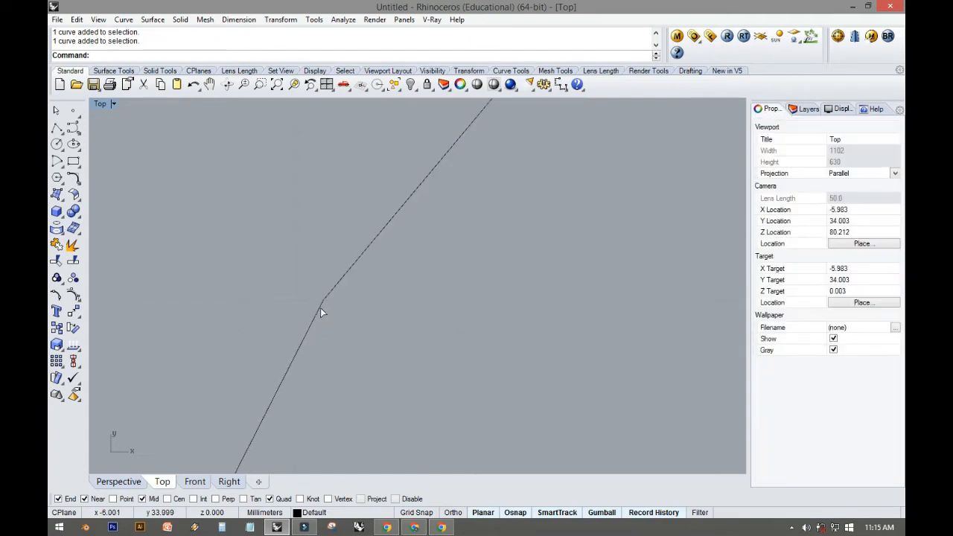
# - Extrude the two Match Curves practice curves upward together with Solid=Yes
pyautogui.click(320, 307)
pyautogui.keyDown('shift'); pyautogui.click(334, 287); pyautogui.keyUp('shift')
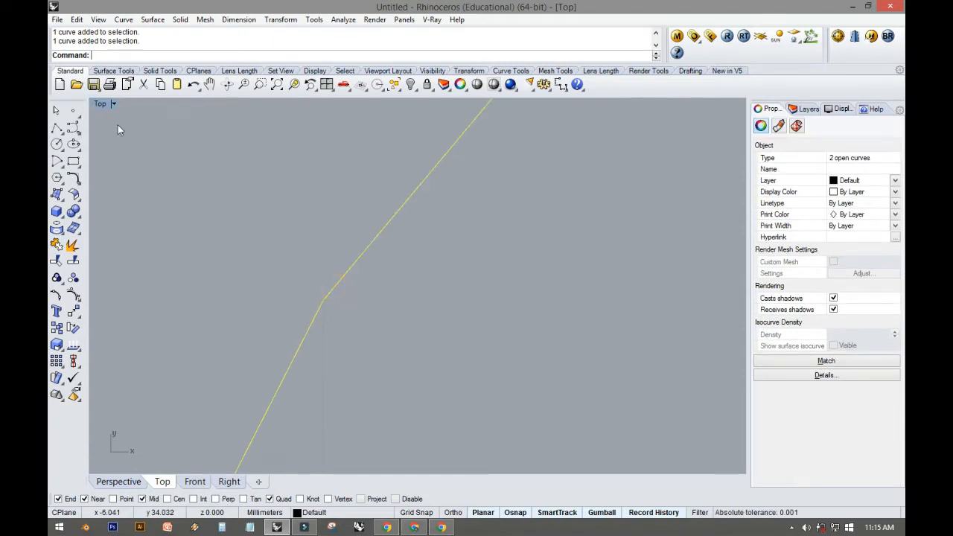
pyautogui.scroll(-5, 196, 195)
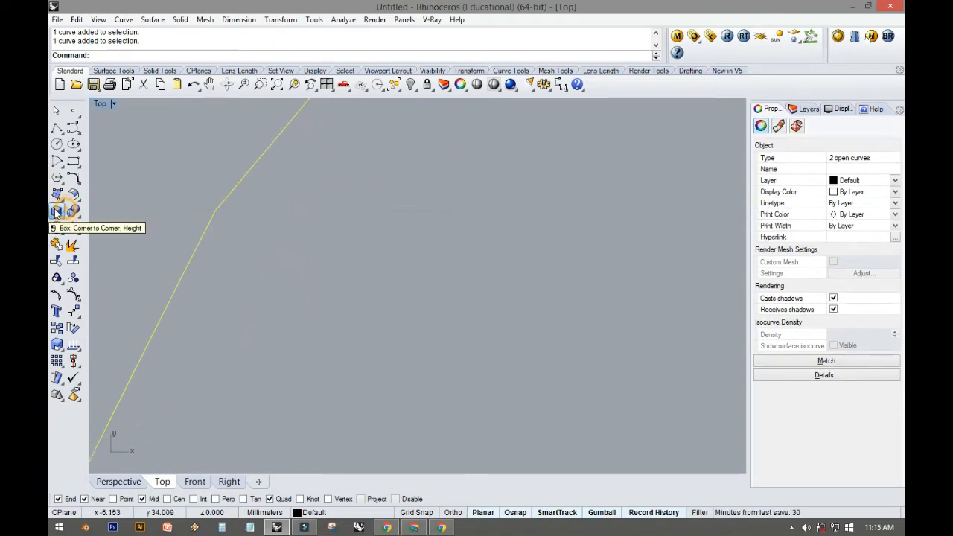
pyautogui.click(56, 211)
pyautogui.click(178, 218)
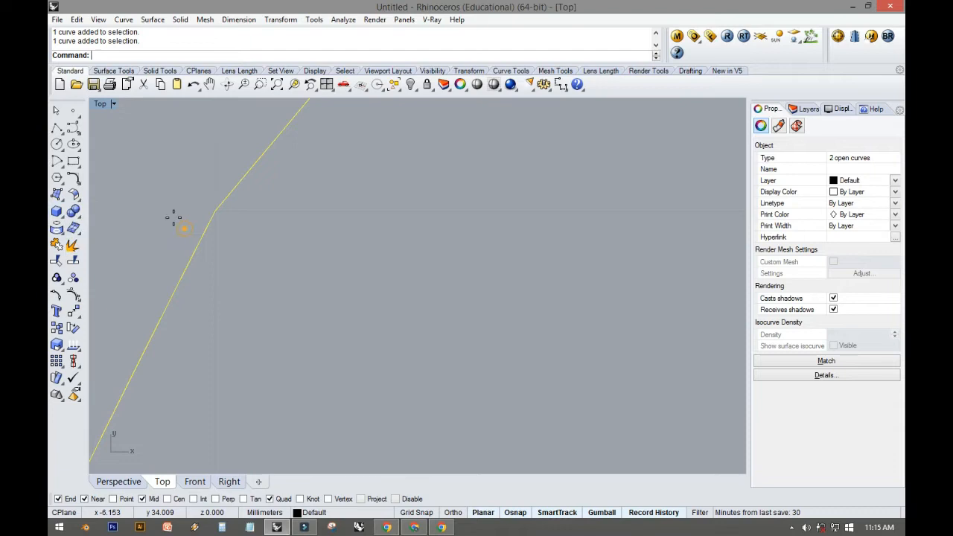
pyautogui.doubleClick(103, 104)
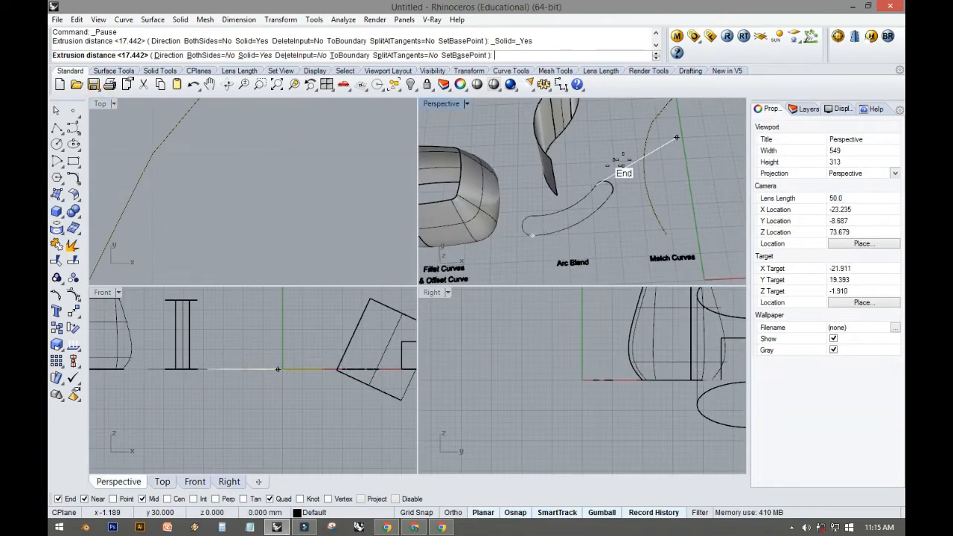
pyautogui.click(315, 307)
pyautogui.click(610, 153)
# - Examine the seam between the two extruded Match Curves surfaces from several angles in a maximized Perspective view
pyautogui.doubleClick(450, 103)
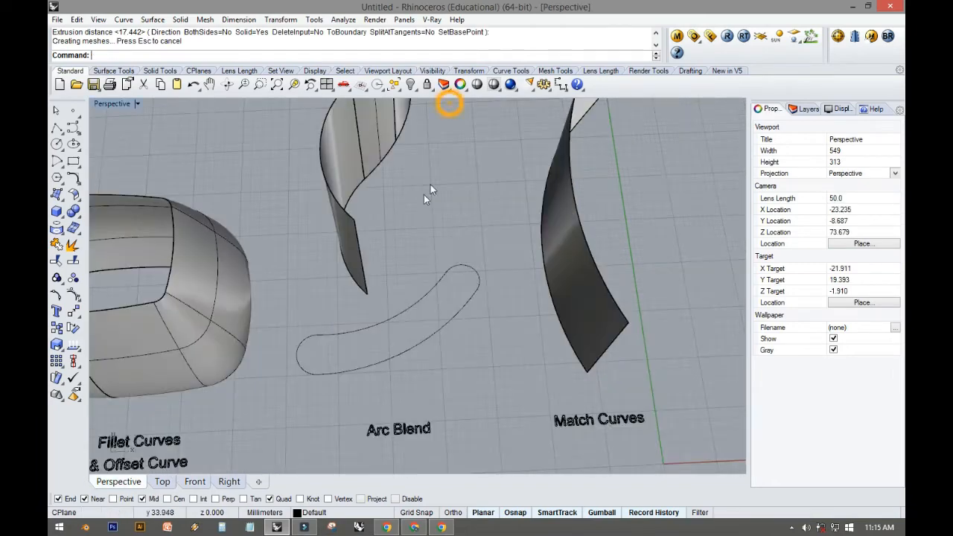
pyautogui.moveTo(425, 195); pyautogui.dragTo(369, 355, button='right')
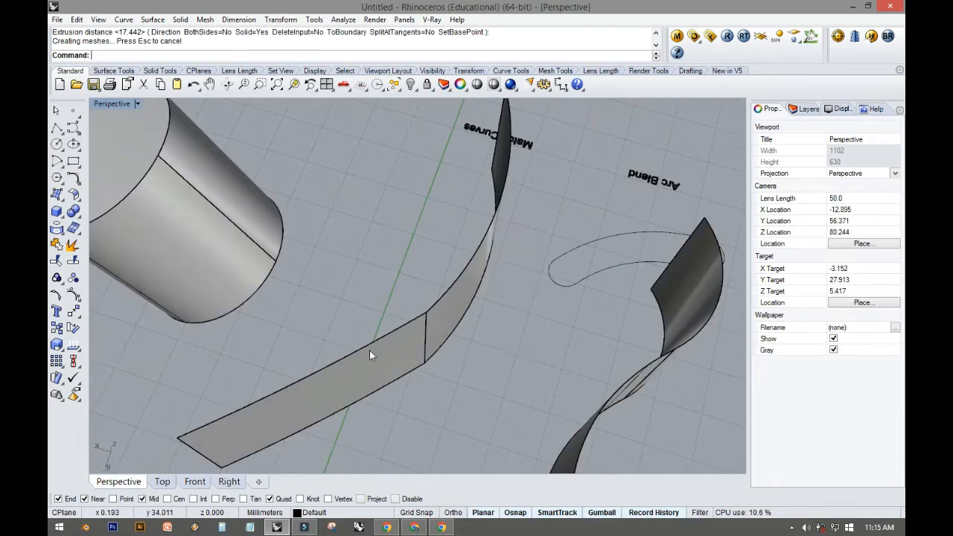
pyautogui.scroll(5, 370, 355)
pyautogui.click(508, 241)
pyautogui.scroll(2, 539, 244)
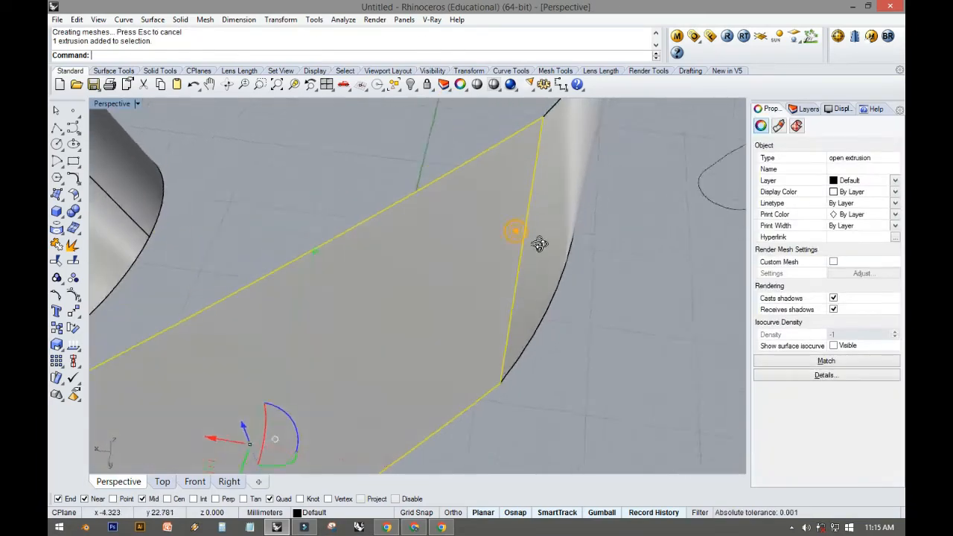
pyautogui.moveTo(539, 244); pyautogui.dragTo(305, 254, button='right')
pyautogui.click(619, 260)
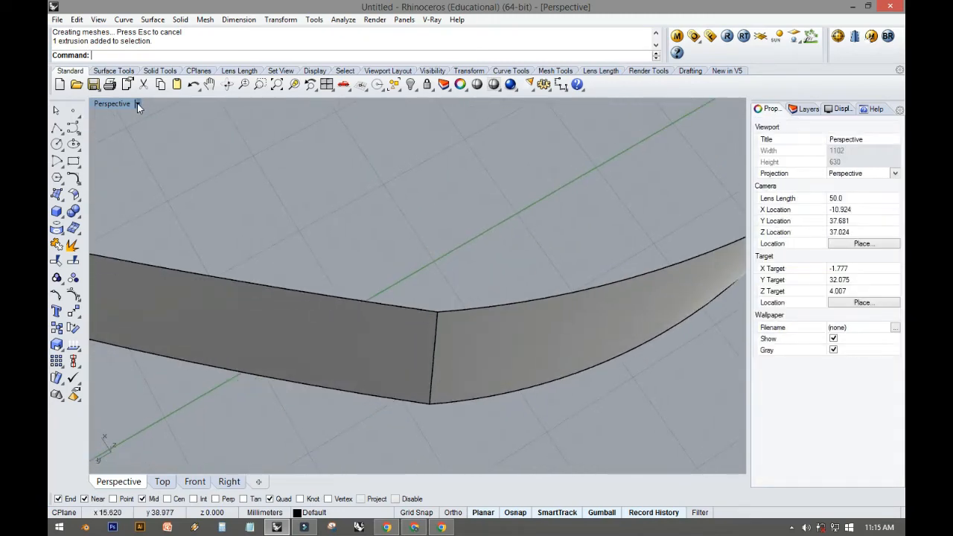
pyautogui.click(137, 103)
pyautogui.click(123, 159)
pyautogui.moveTo(426, 282)
pyautogui.mouseDown(button='right')
pyautogui.moveTo(481, 206)
pyautogui.moveTo(327, 268)
pyautogui.moveTo(413, 262)
pyautogui.moveTo(451, 276)
pyautogui.moveTo(457, 298)
pyautogui.moveTo(311, 299)
pyautogui.mouseUp(button='right')
# - Undo the extrusion of the Match Curves practice curves and return to the maximized Top view
pyautogui.hotkey('ctrl', 'z')
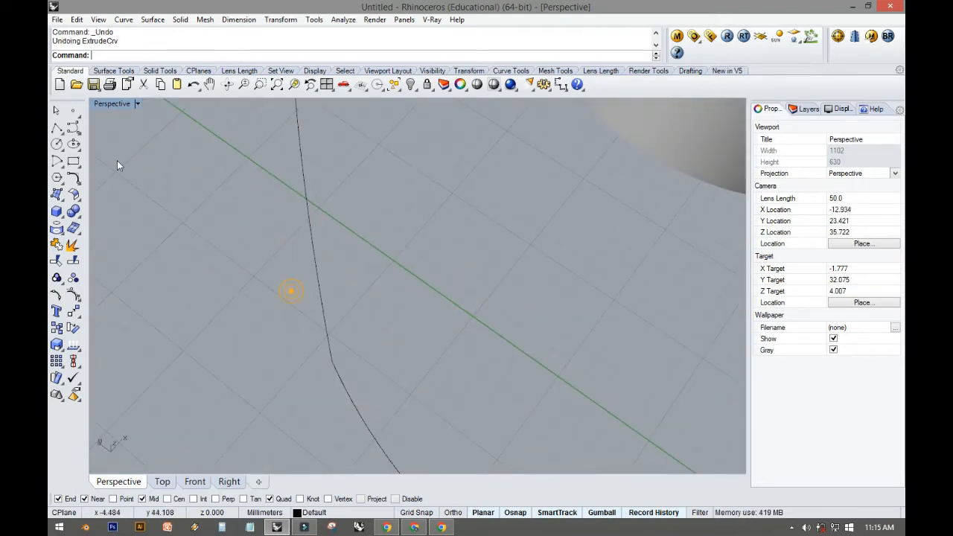
pyautogui.doubleClick(102, 109)
pyautogui.doubleClick(98, 106)
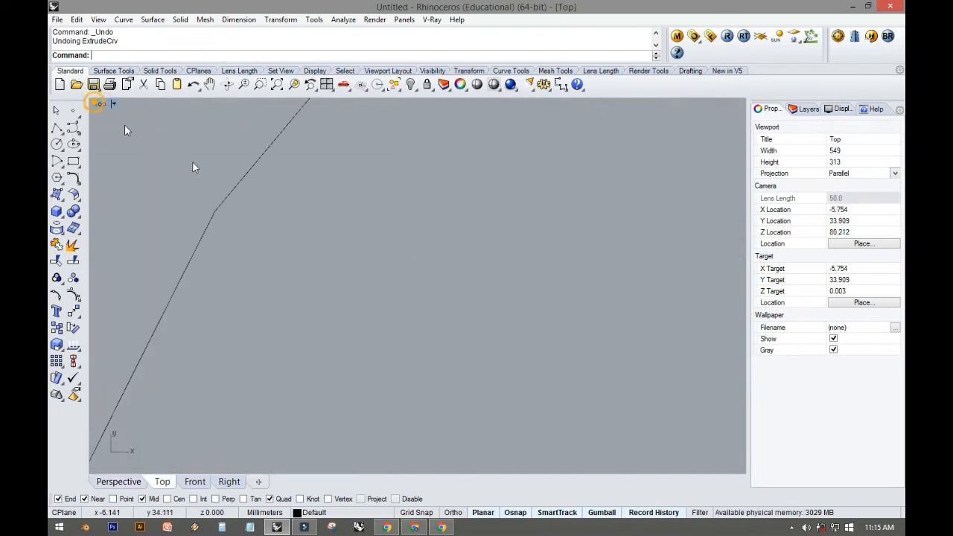
# - Try a fillet of radius 10 at the corner between the two Match Curves practice curves, and undo it
pyautogui.moveTo(387, 293); pyautogui.dragTo(264, 250, button='right')
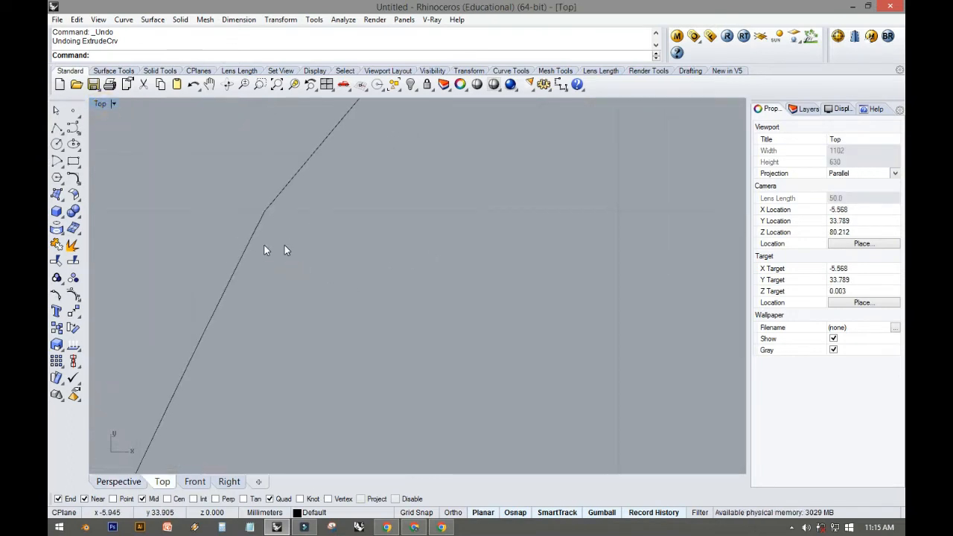
pyautogui.click(74, 178)
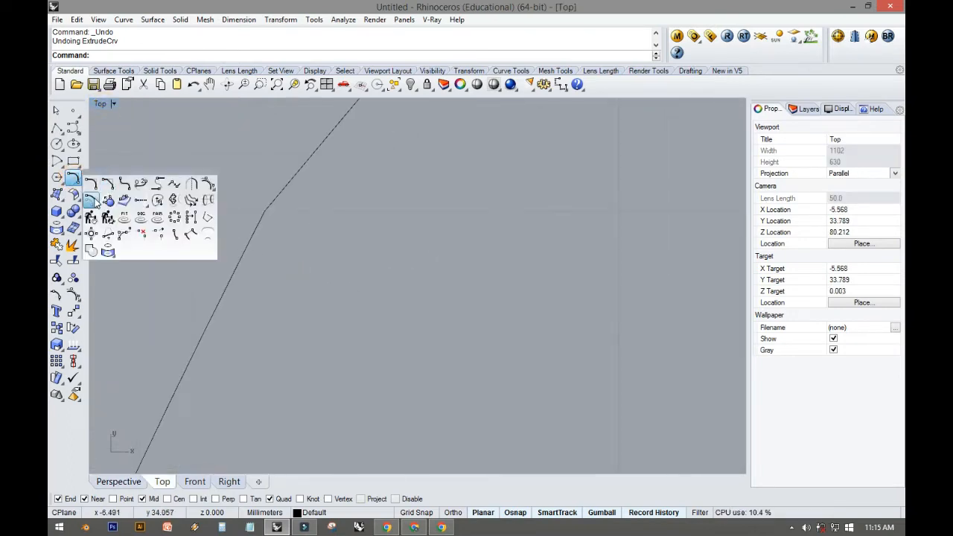
pyautogui.click(93, 184)
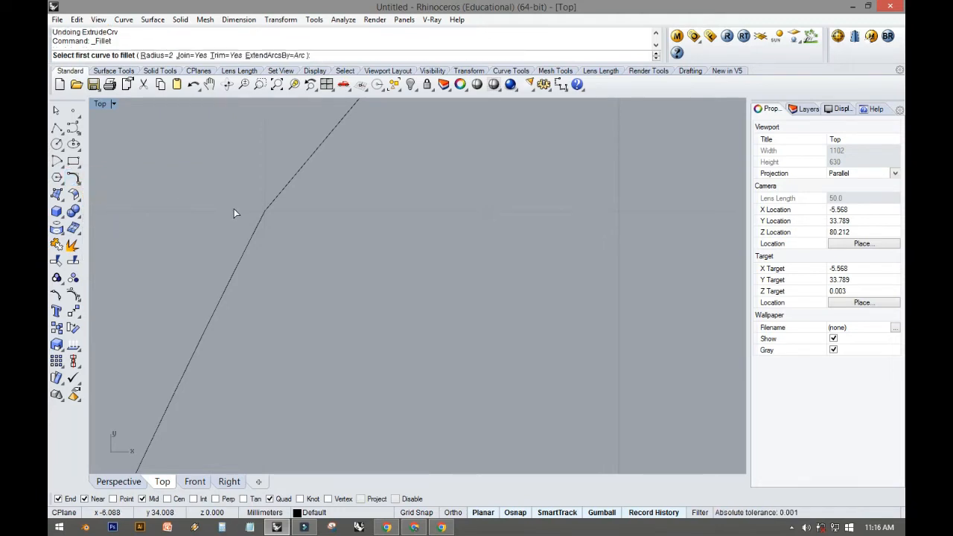
pyautogui.write('10')
pyautogui.press('Return')
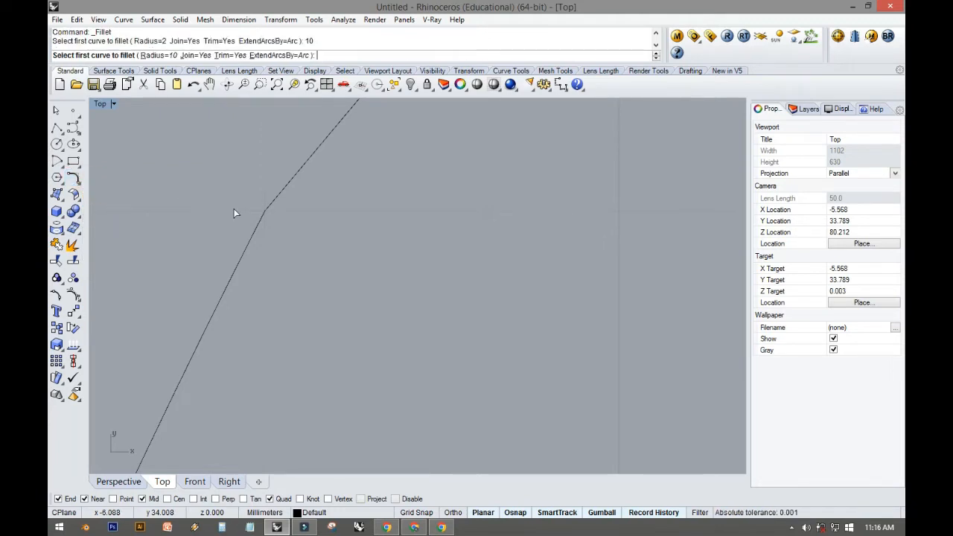
pyautogui.click(254, 234)
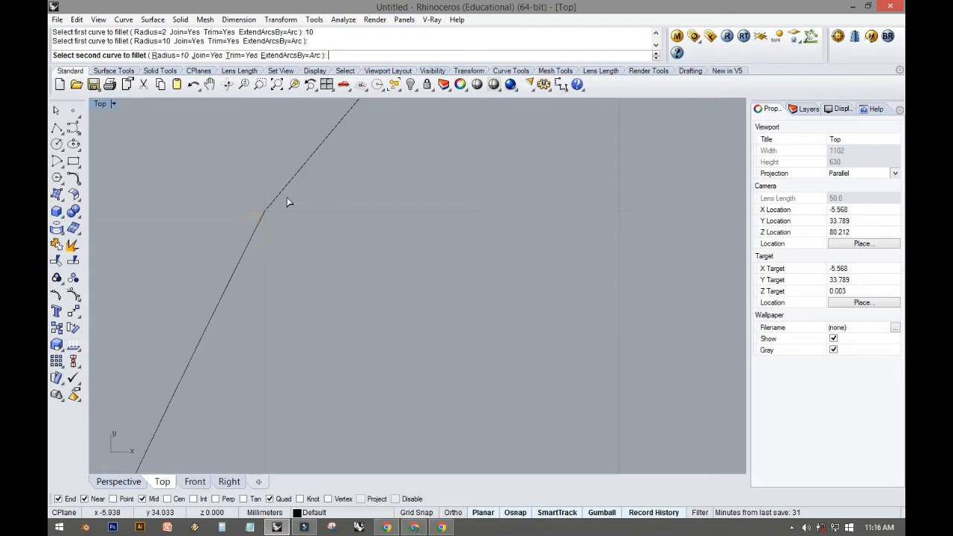
pyautogui.click(283, 188)
pyautogui.scroll(-15, 305, 300)
pyautogui.hotkey('ctrl', 'z')
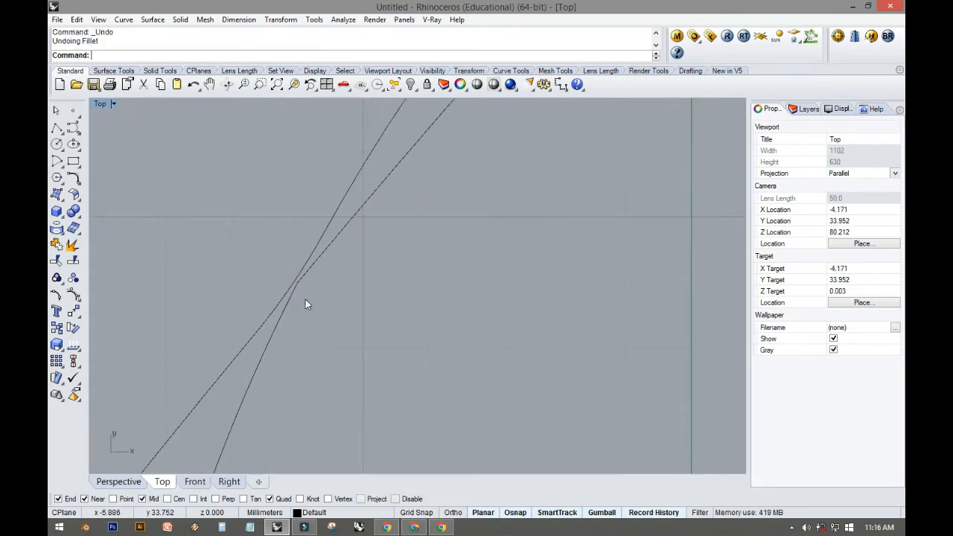
# - Try a fillet of radius 5 at the corner between the two Match Curves practice curves
pyautogui.scroll(-12, 305, 300)
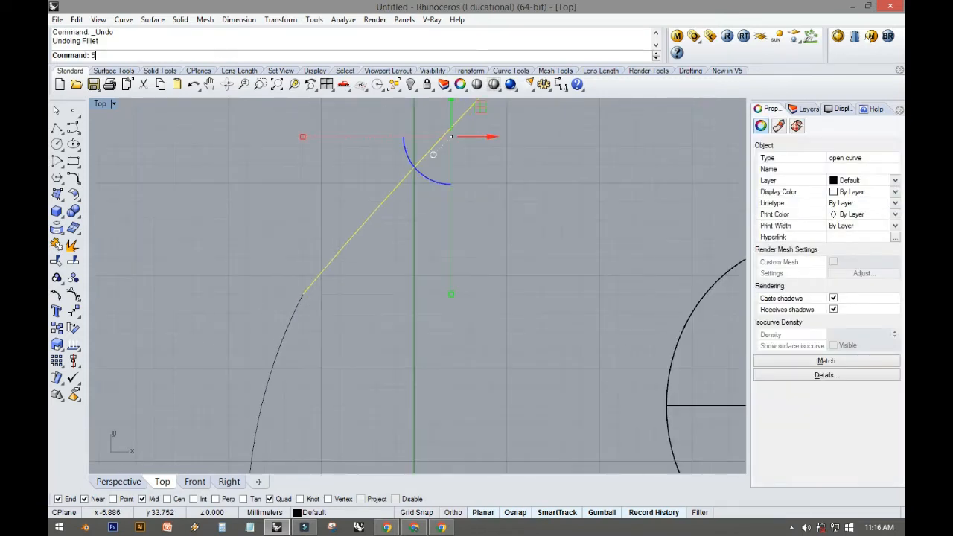
pyautogui.press('BackSpace')
pyautogui.press('Return')
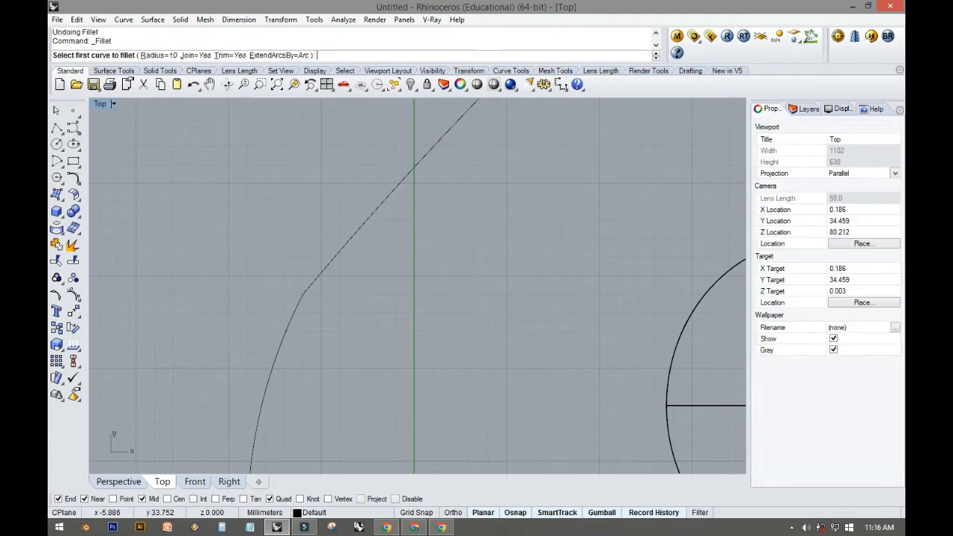
pyautogui.write('5')
pyautogui.press('Return')
pyautogui.click(298, 298)
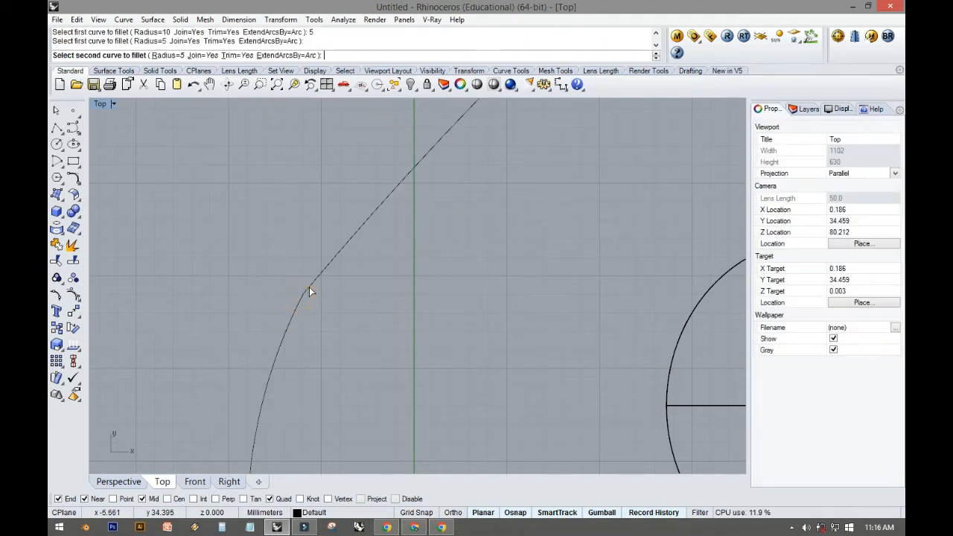
pyautogui.click(309, 286)
pyautogui.scroll(-1, 302, 297)
pyautogui.scroll(-3, 301, 297)
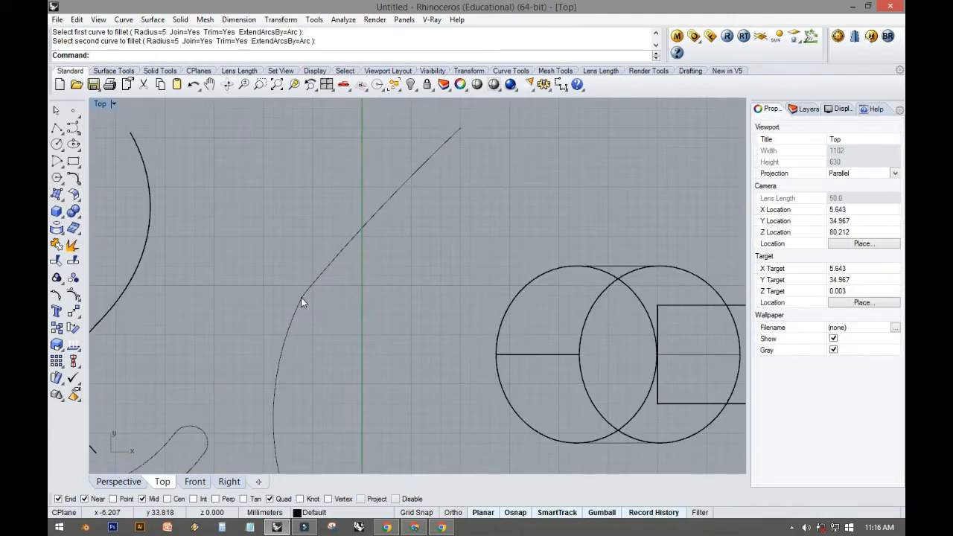
# - Examine the filleted corner of the Match Curves practice curves up close and undo the fillet
pyautogui.scroll(5, 311, 295)
pyautogui.scroll(2, 311, 295)
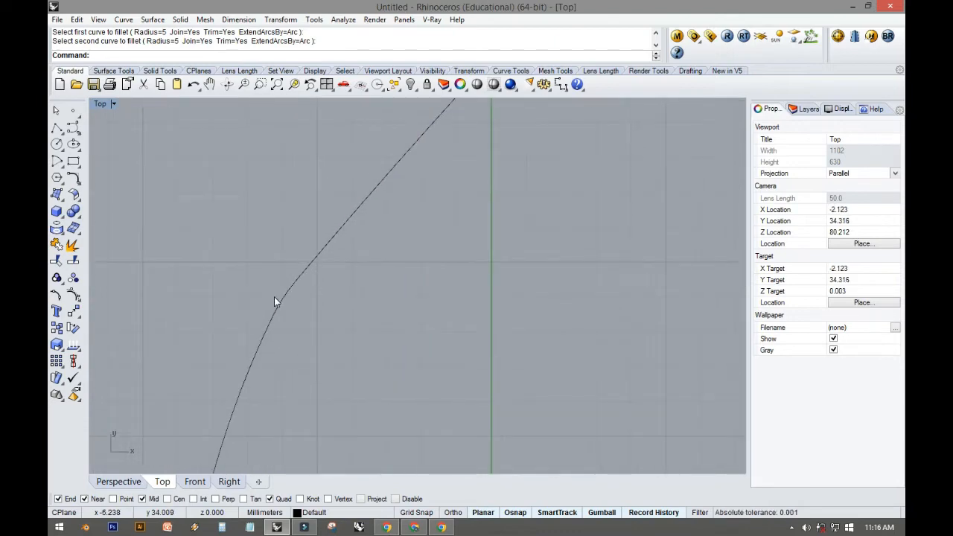
pyautogui.scroll(-3, 274, 302)
pyautogui.click(300, 269)
pyautogui.scroll(3, 276, 301)
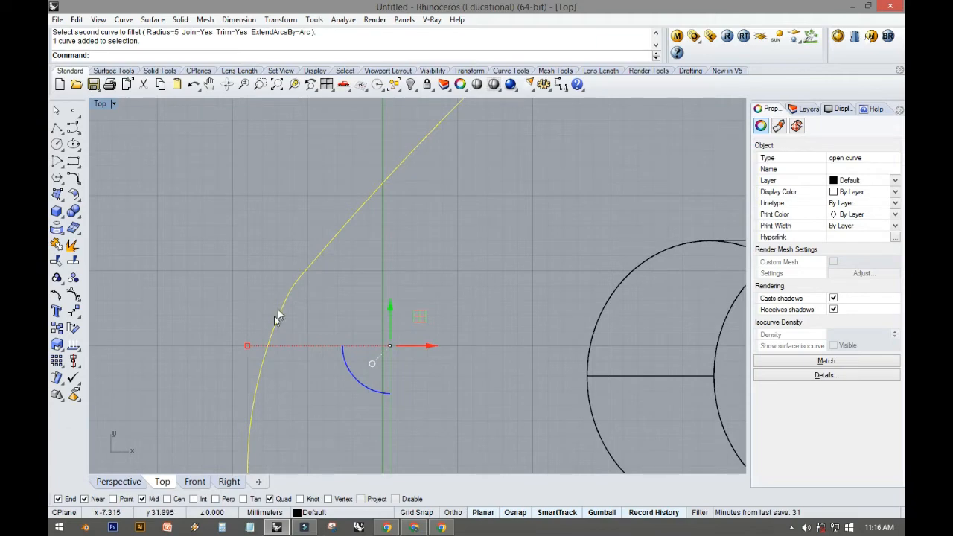
pyautogui.click(297, 307)
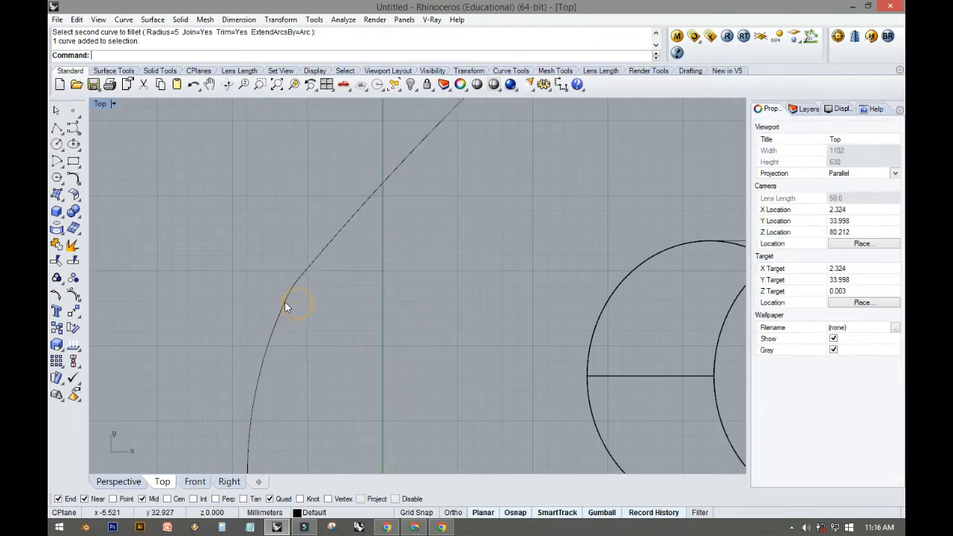
pyautogui.hotkey('ctrl', 'z')
pyautogui.click(302, 308)
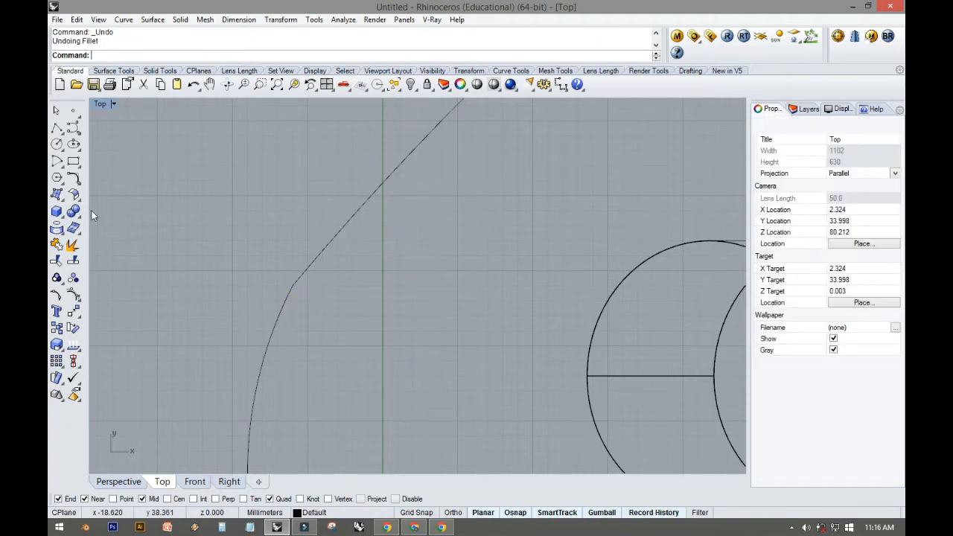
# - Try an arc blend with Trim=No at the corner between the two Match Curves practice curves, and cancel it
pyautogui.click(73, 177)
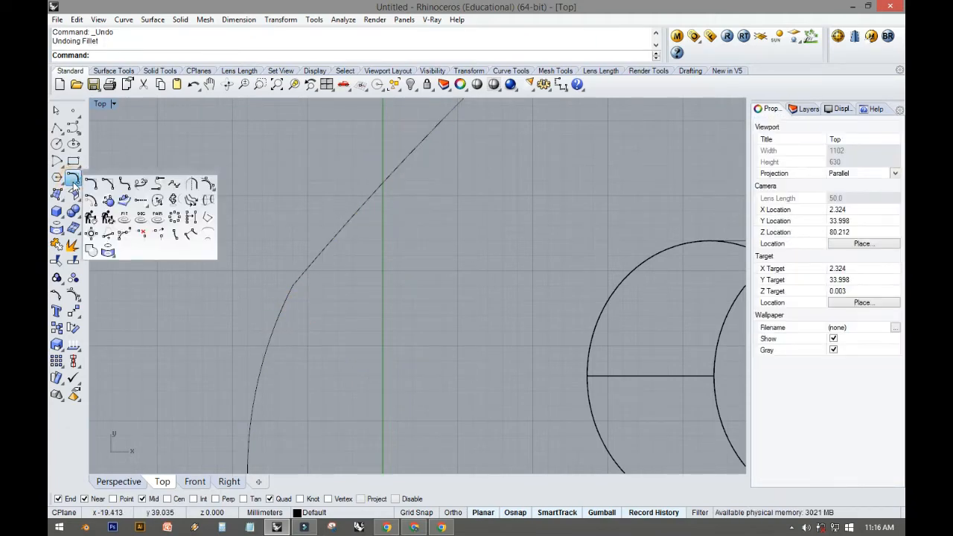
pyautogui.click(155, 185)
pyautogui.click(290, 292)
pyautogui.click(303, 283)
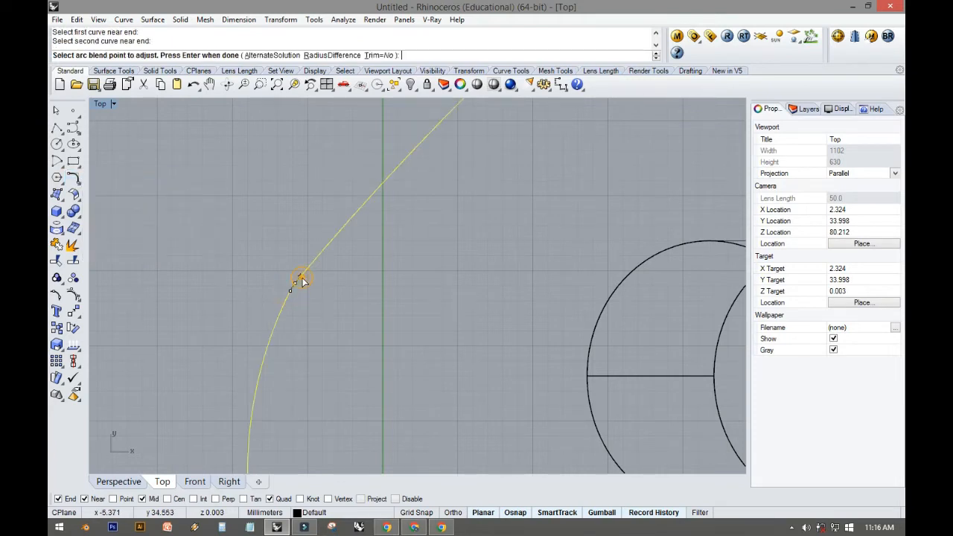
pyautogui.scroll(5, 292, 290)
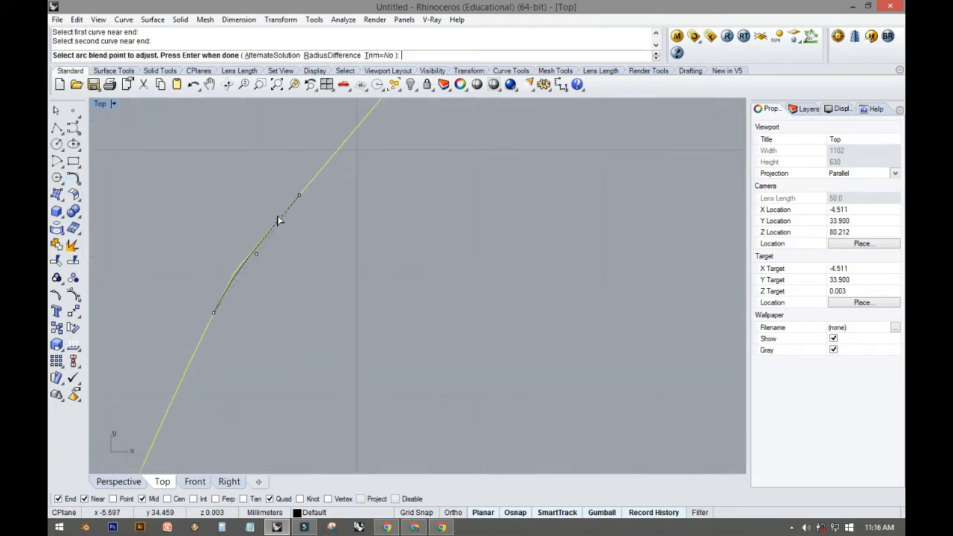
pyautogui.scroll(8, 230, 287)
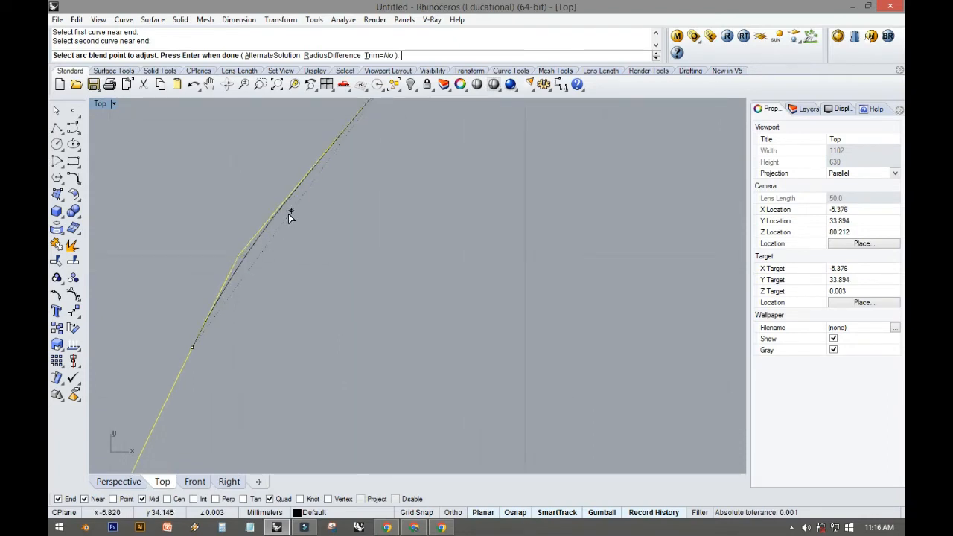
pyautogui.click(170, 315)
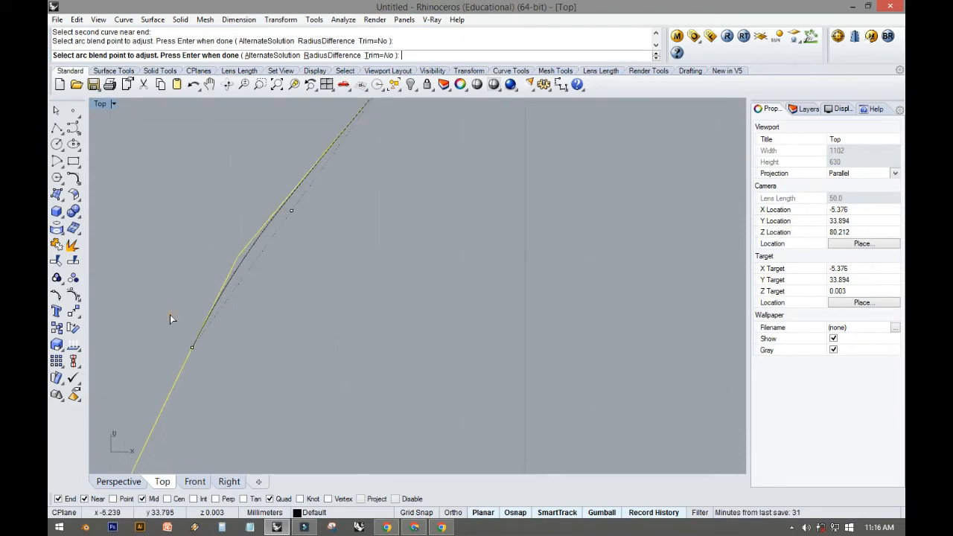
pyautogui.press('Escape')
pyautogui.scroll(-12, 201, 372)
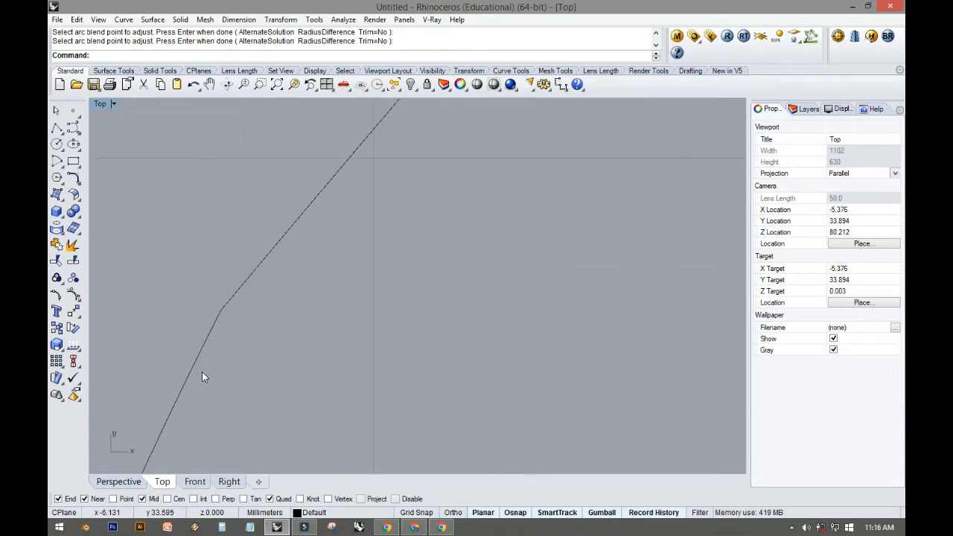
# - Start Match on the Match Curves practice curves, picking the upper curve to change and the lower arc to match near their shared corner
pyautogui.moveTo(208, 372); pyautogui.dragTo(317, 210, button='right')
pyautogui.scroll(-10, 326, 344)
pyautogui.scroll(-6, 326, 345)
pyautogui.scroll(-6, 325, 257)
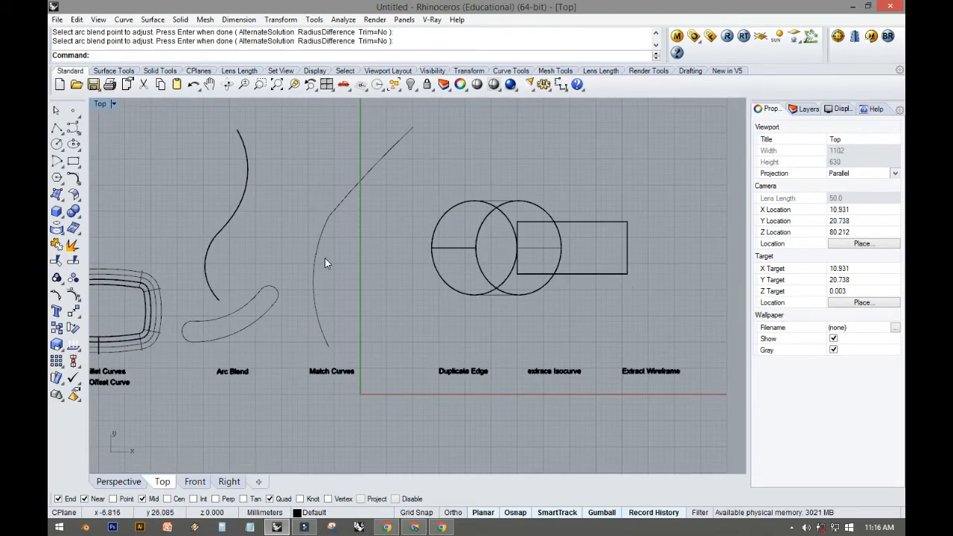
pyautogui.scroll(6, 326, 254)
pyautogui.scroll(2, 327, 253)
pyautogui.moveTo(312, 299); pyautogui.dragTo(265, 422, button='right')
pyautogui.moveTo(352, 243); pyautogui.dragTo(342, 294, button='right')
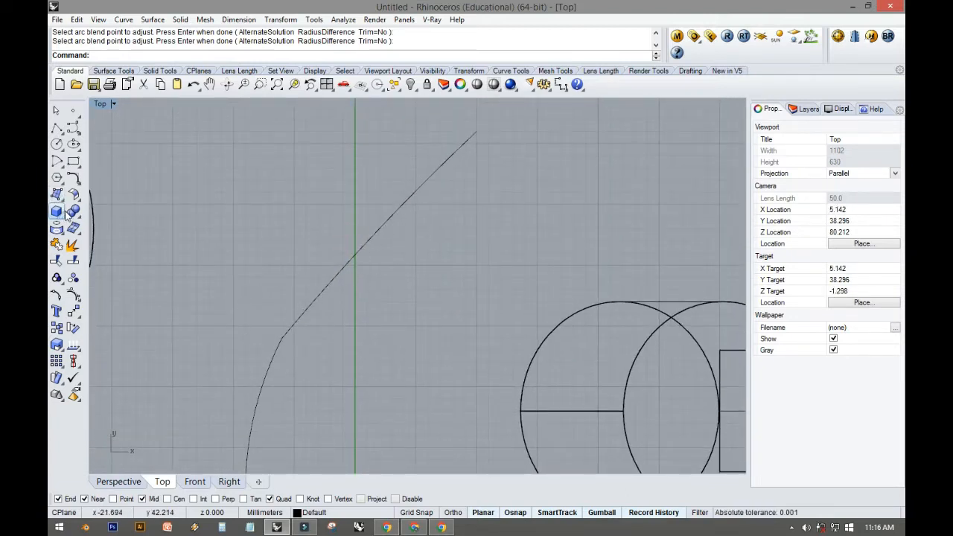
pyautogui.click(72, 182)
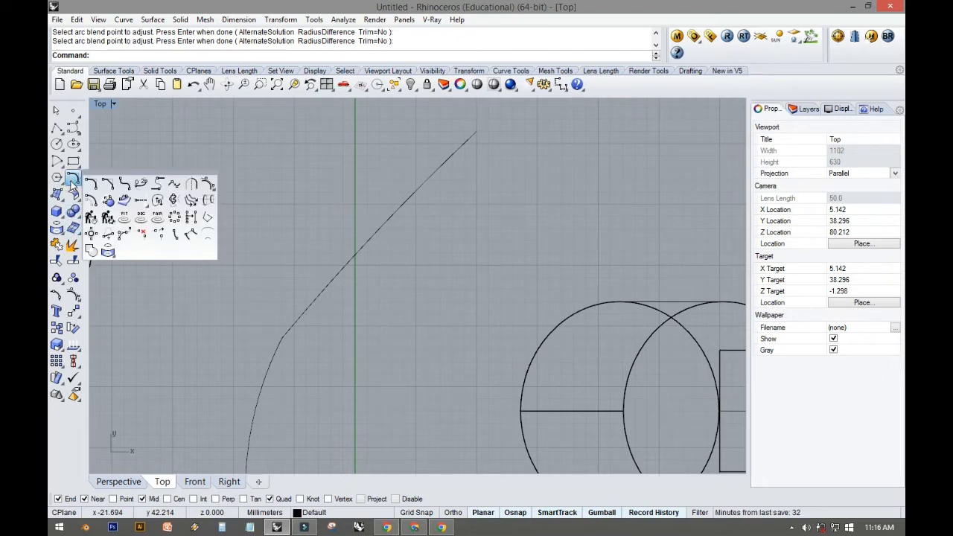
pyautogui.click(173, 186)
pyautogui.moveTo(248, 191); pyautogui.dragTo(222, 166, button='right')
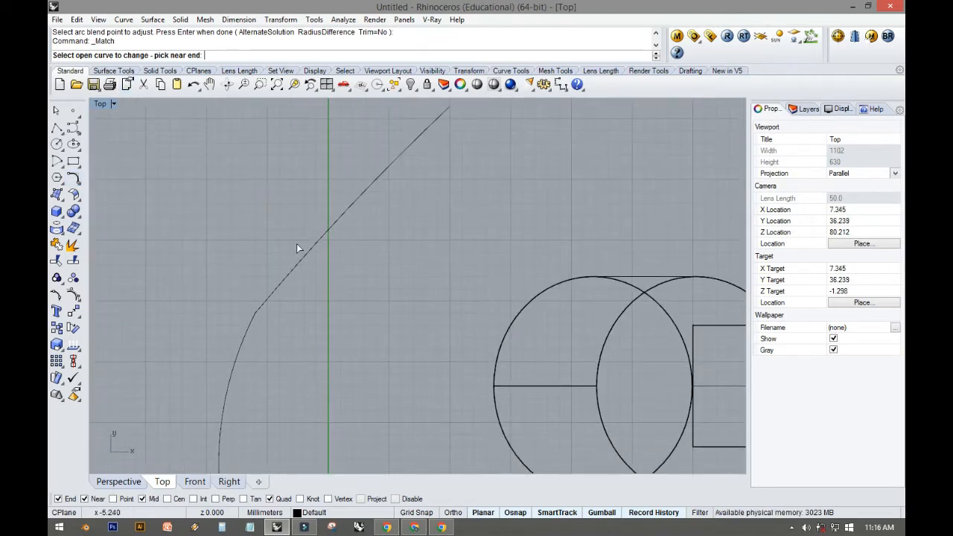
pyautogui.click(261, 307)
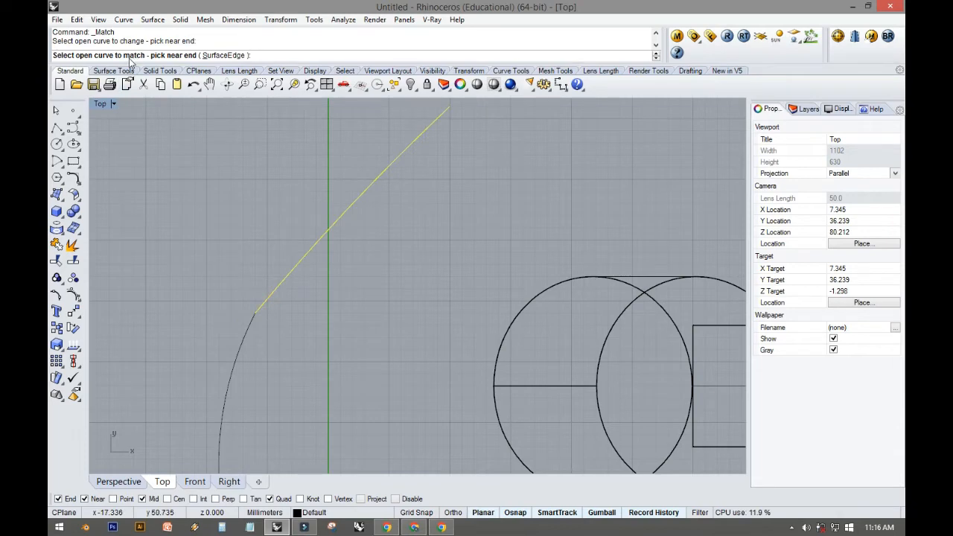
pyautogui.scroll(5, 246, 314)
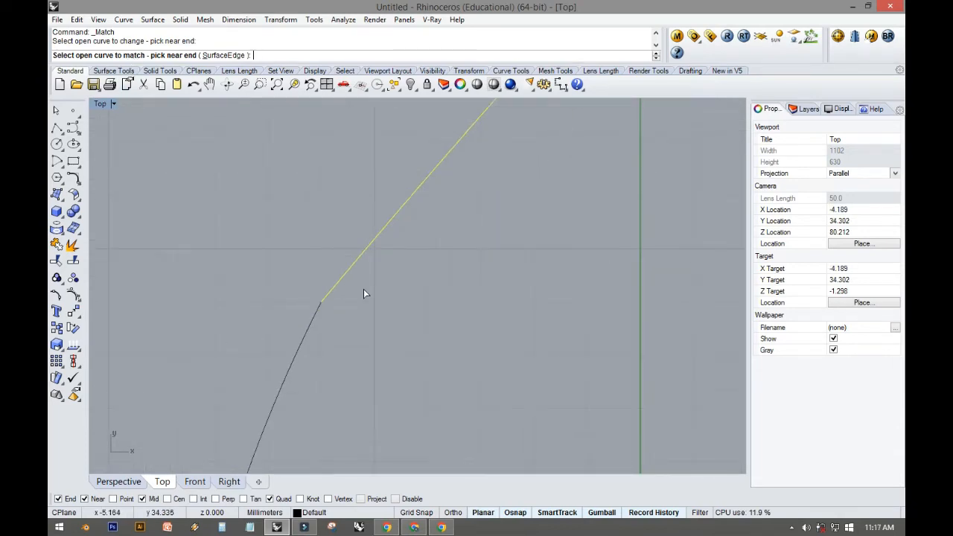
pyautogui.click(317, 309)
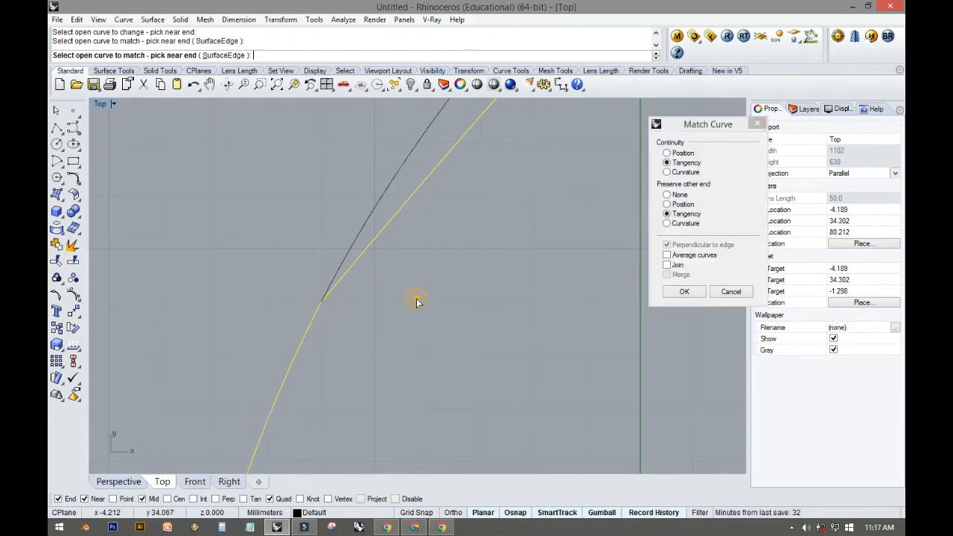
# - Examine the tangency match preview against the original curves at the shared corner and at the upper curve's far end
pyautogui.scroll(-4, 417, 298)
pyautogui.moveTo(419, 297); pyautogui.dragTo(353, 313, button='right')
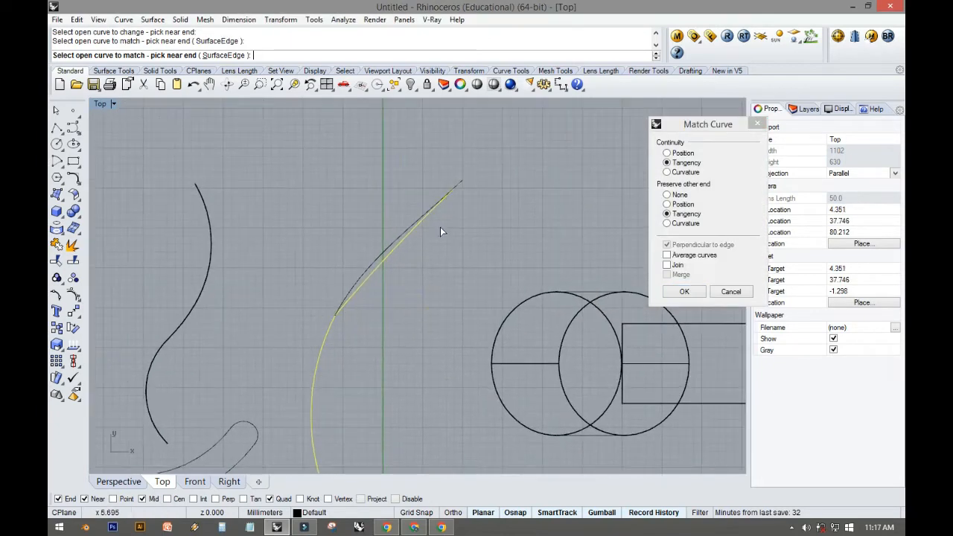
pyautogui.scroll(4, 354, 309)
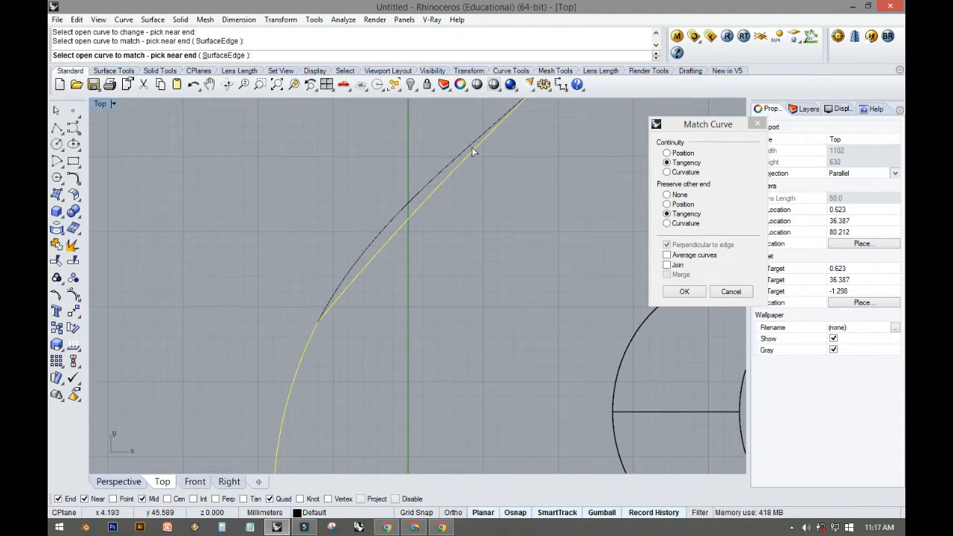
pyautogui.moveTo(472, 151); pyautogui.dragTo(396, 240, button='right')
pyautogui.moveTo(294, 313); pyautogui.dragTo(314, 217, button='right')
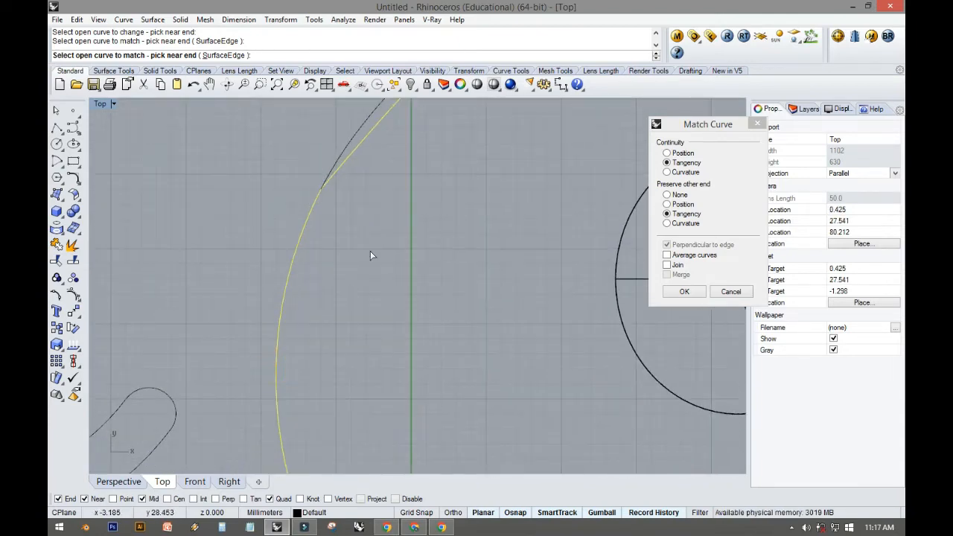
pyautogui.moveTo(370, 249); pyautogui.dragTo(268, 394, button='right')
pyautogui.moveTo(356, 269); pyautogui.dragTo(250, 404, button='right')
pyautogui.moveTo(203, 336); pyautogui.dragTo(353, 235, button='right')
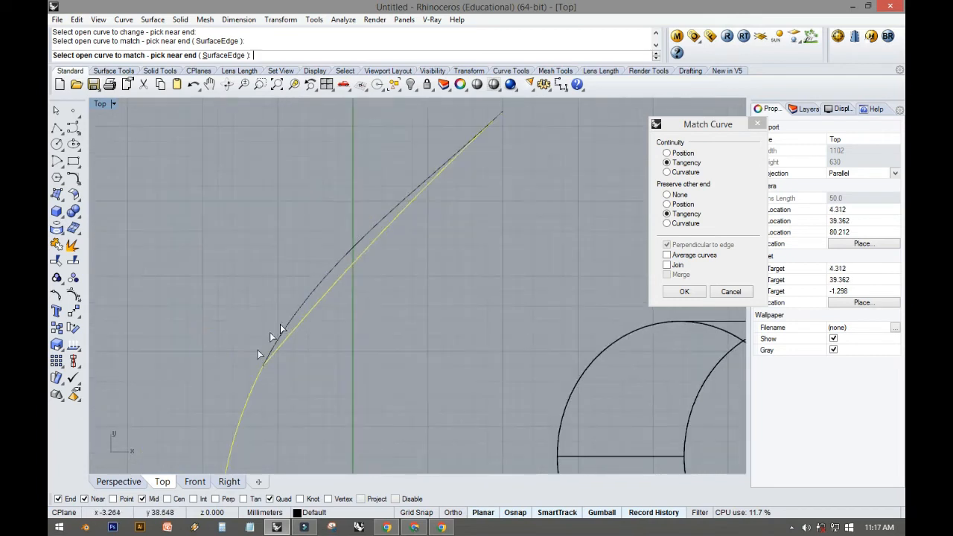
pyautogui.scroll(5, 402, 221)
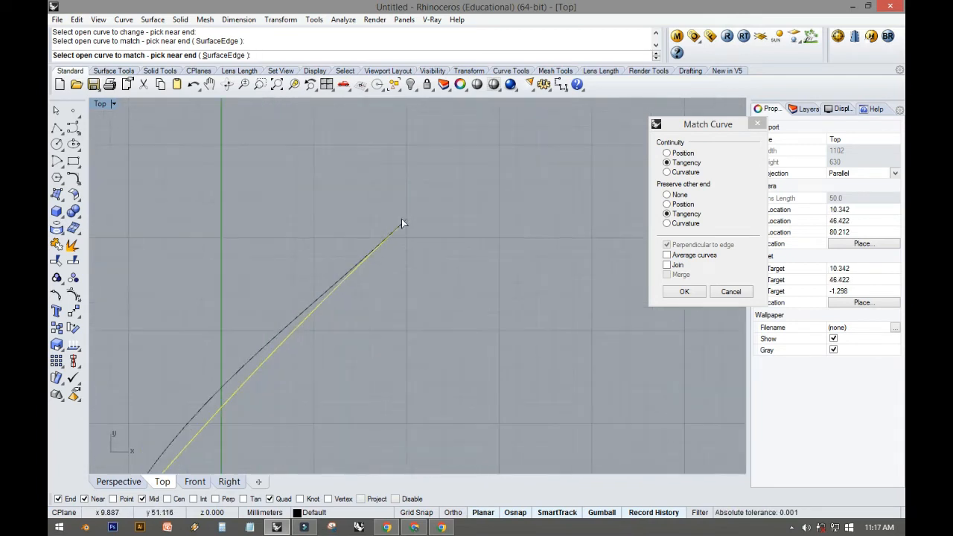
pyautogui.scroll(-5, 409, 231)
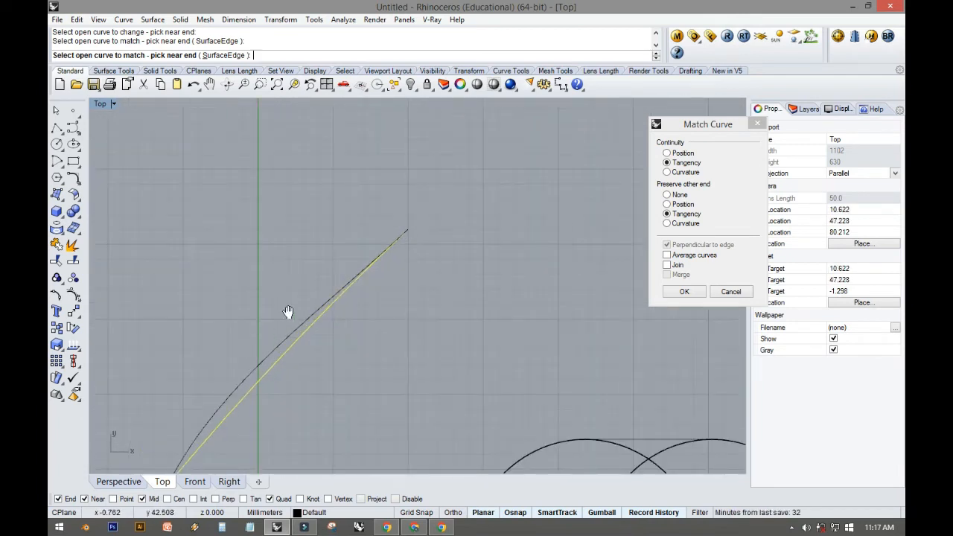
pyautogui.moveTo(288, 312); pyautogui.dragTo(363, 238, button='right')
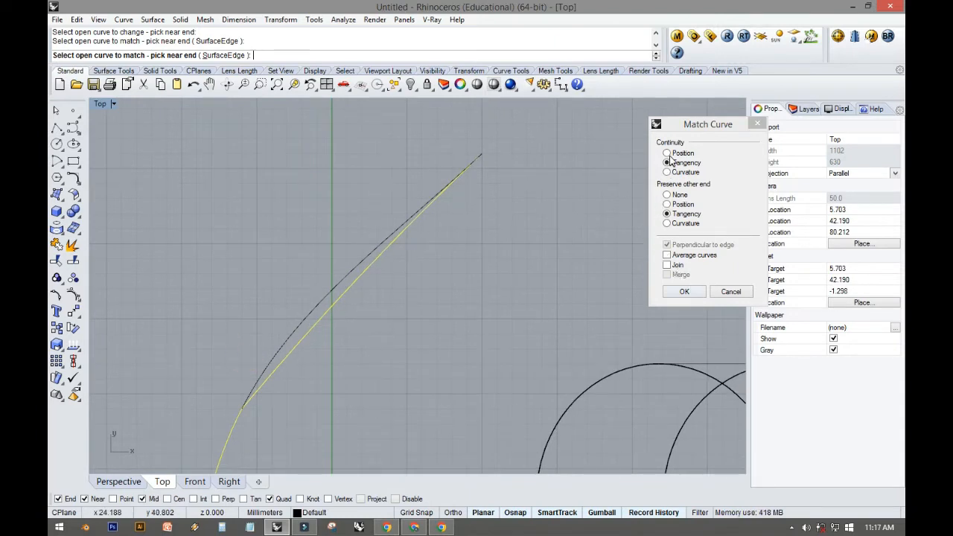
# - Compare Position, Tangency and Curvature continuity in the Match Curve preview, finishing on Tangency
pyautogui.moveTo(672, 125); pyautogui.dragTo(574, 122)
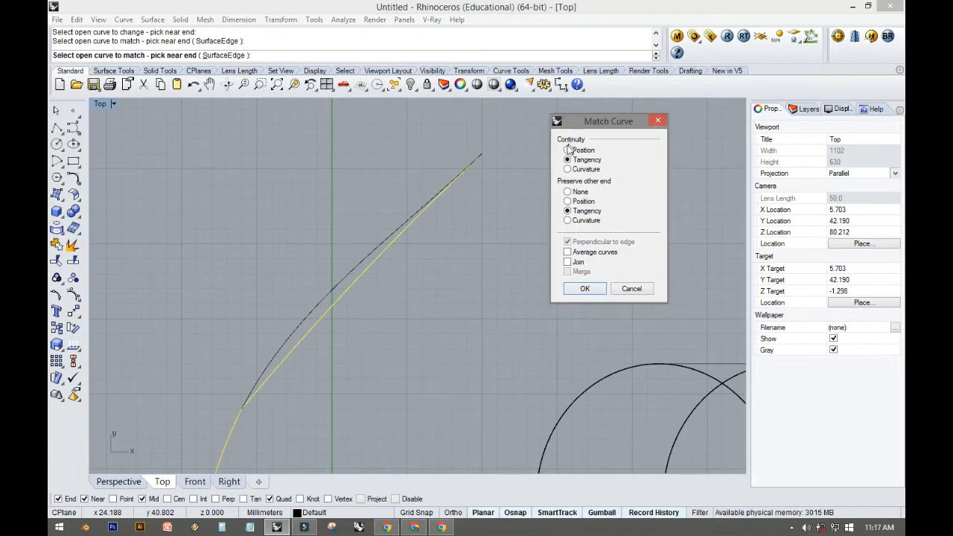
pyautogui.click(568, 151)
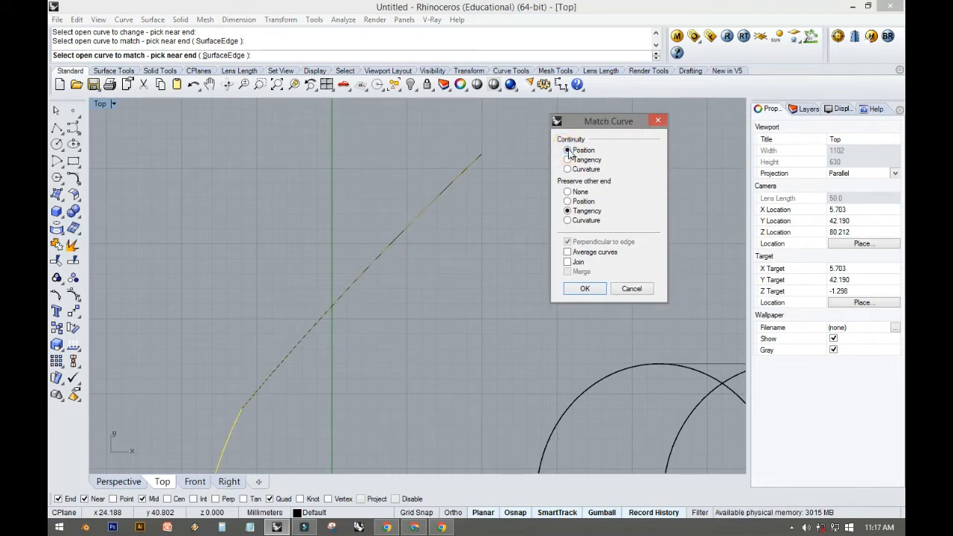
pyautogui.click(568, 160)
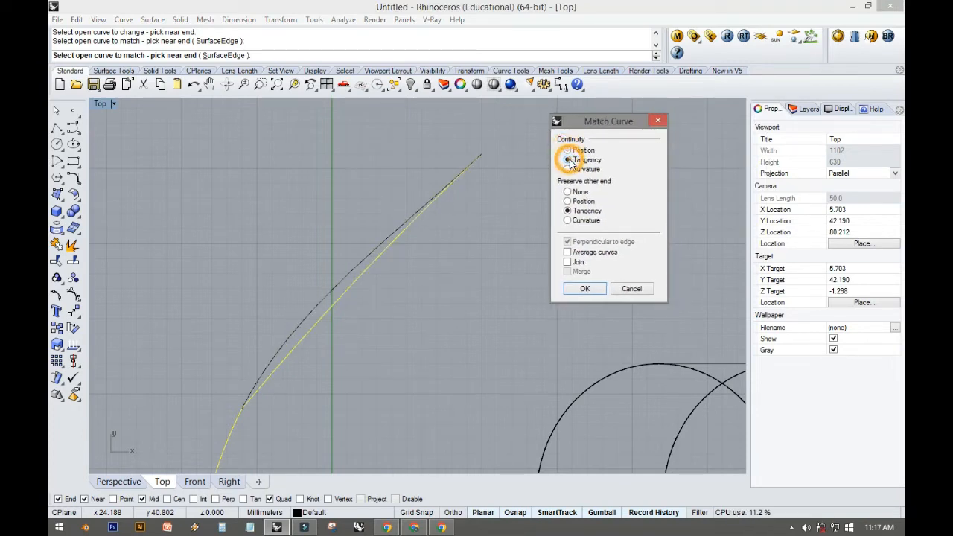
pyautogui.click(568, 169)
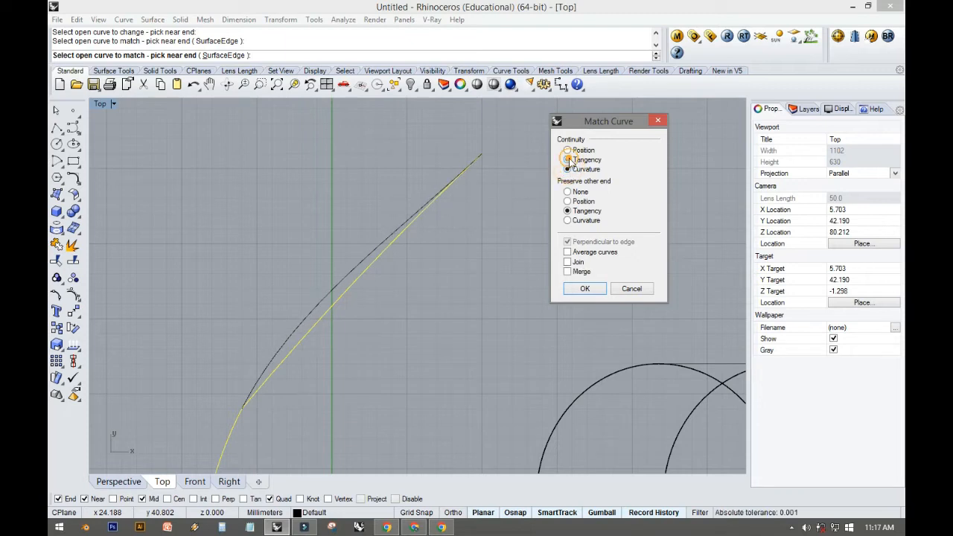
pyautogui.click(568, 160)
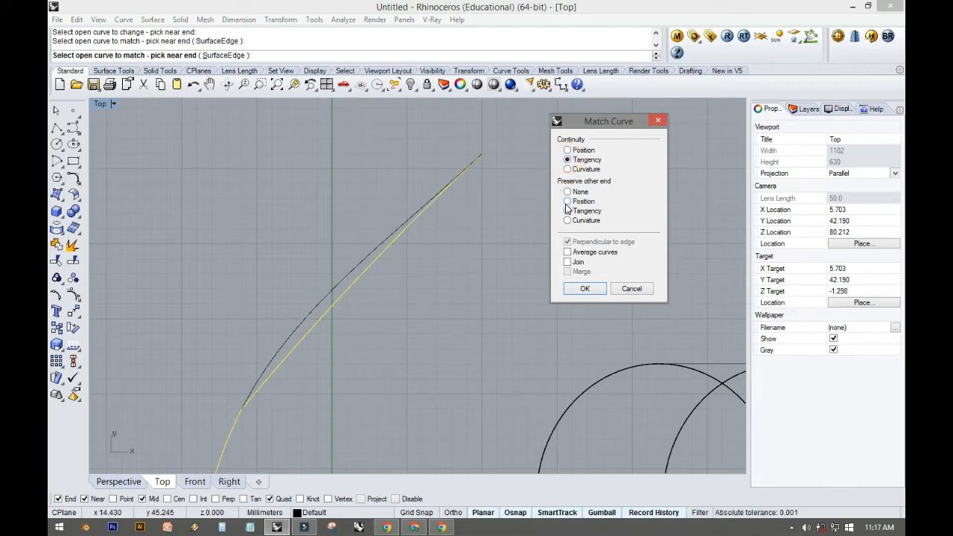
# - Compare the None, Position, Tangency and Curvature options for preserving the upper curve's other end, then apply the match with Tangency preserved
pyautogui.click(567, 202)
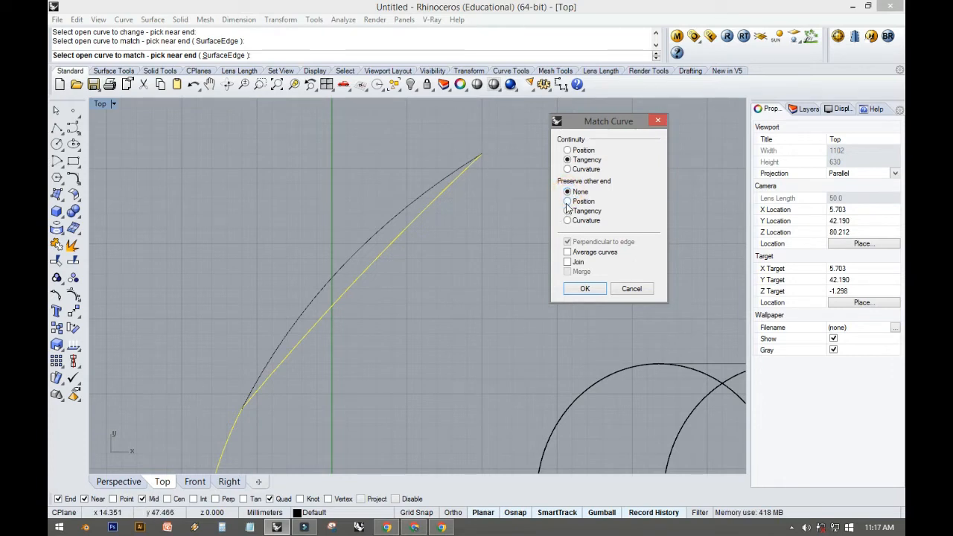
pyautogui.click(567, 201)
pyautogui.click(567, 211)
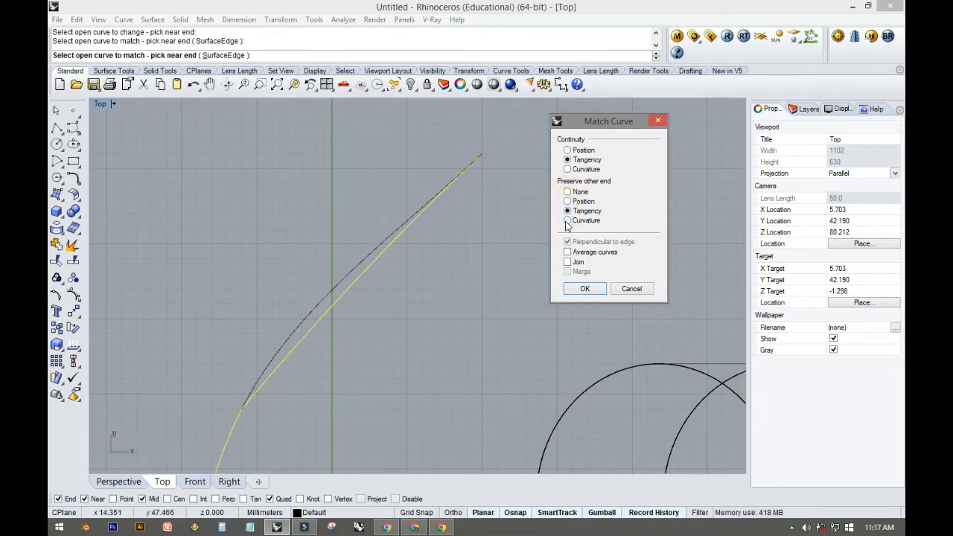
pyautogui.click(568, 220)
pyautogui.click(568, 211)
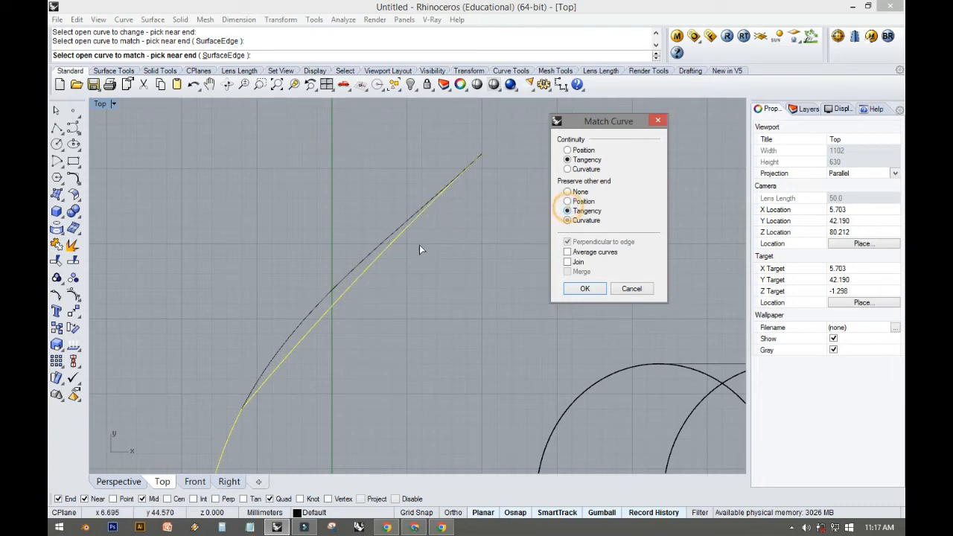
pyautogui.click(582, 289)
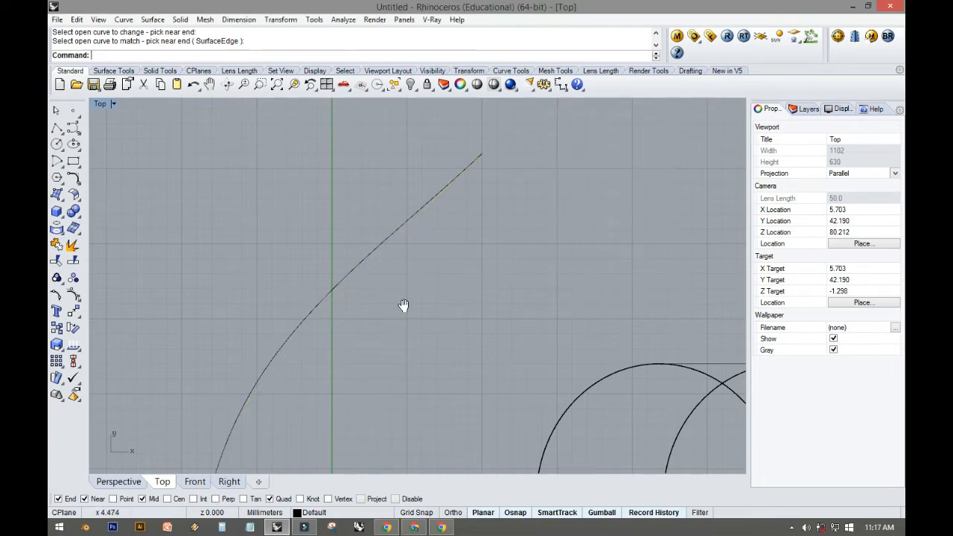
# - Inspect the matched Match Curves pair, selecting the lower and upper curves to check their smooth transition
pyautogui.scroll(-4, 469, 241)
pyautogui.moveTo(439, 278); pyautogui.dragTo(410, 250, button='right')
pyautogui.click(361, 289)
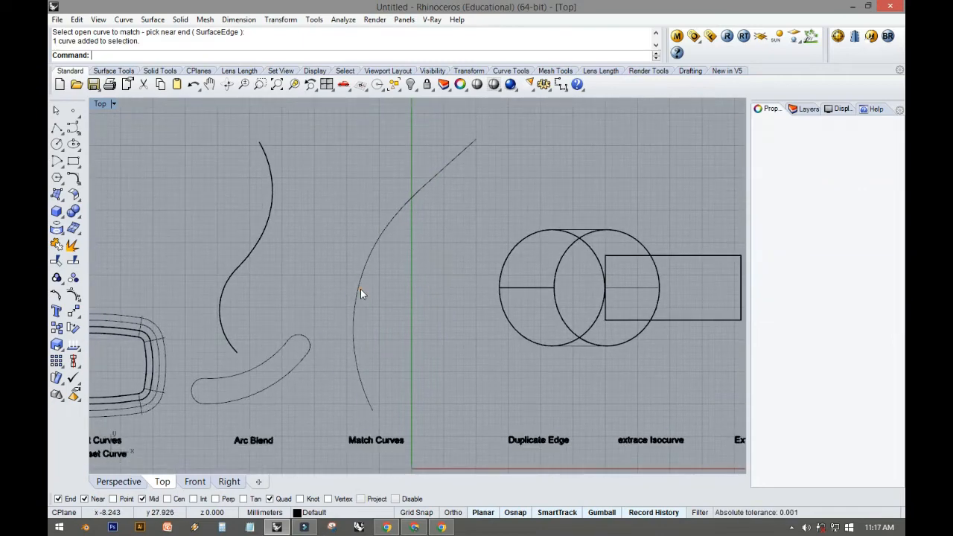
pyautogui.click(380, 235)
pyautogui.click(413, 269)
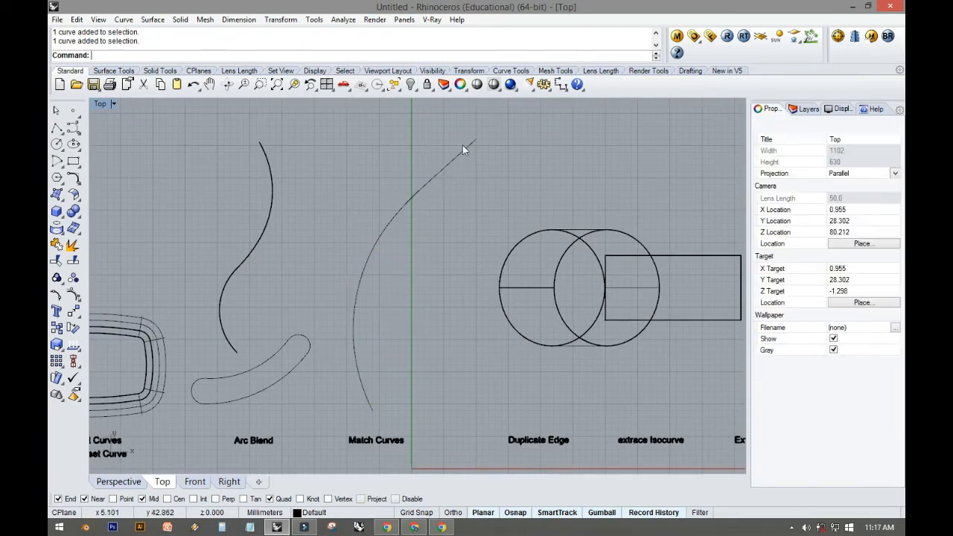
pyautogui.moveTo(468, 145); pyautogui.dragTo(472, 147, button='right')
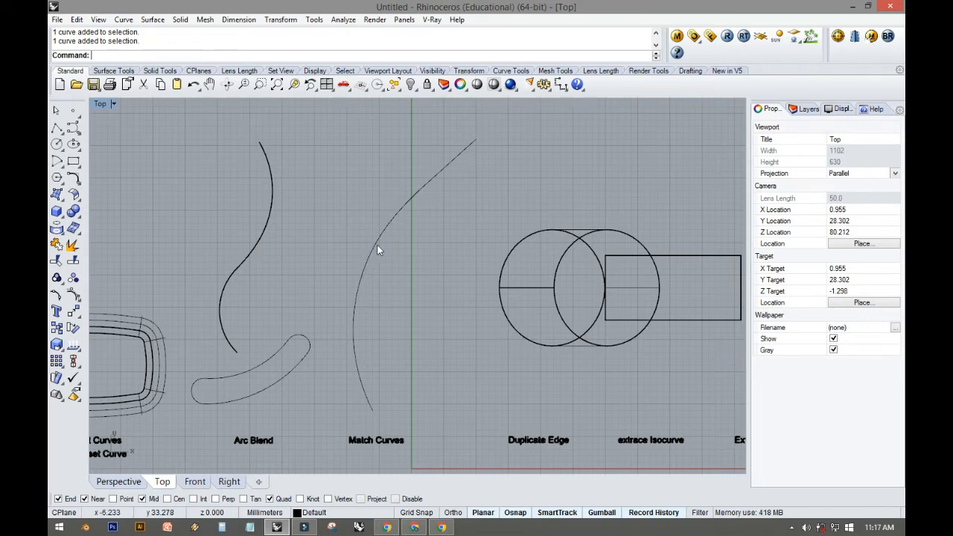
pyautogui.click(351, 314)
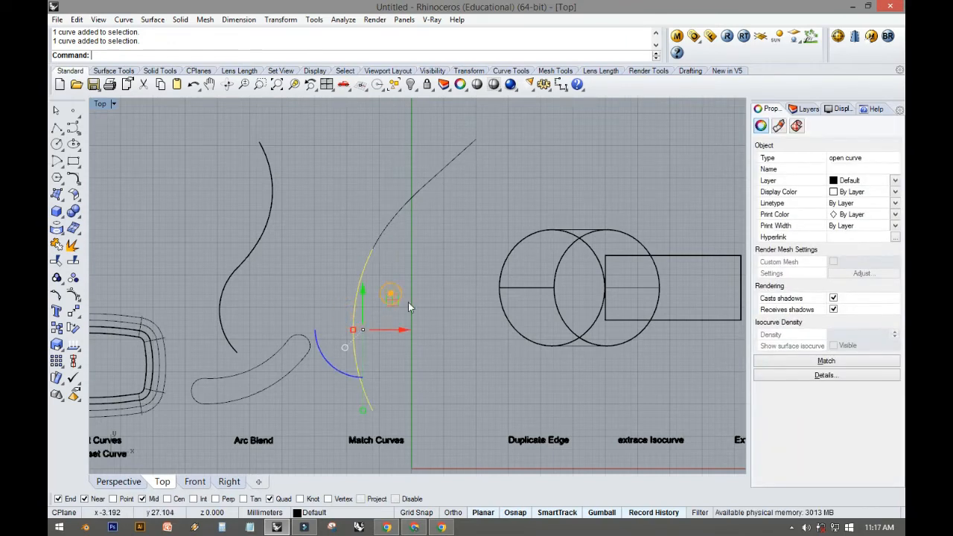
pyautogui.click(453, 306)
# - Show the overlapping cylinder and box at the Duplicate Edge exercise in a maximized Perspective viewport with Shaded display
pyautogui.moveTo(511, 330); pyautogui.dragTo(331, 285, button='right')
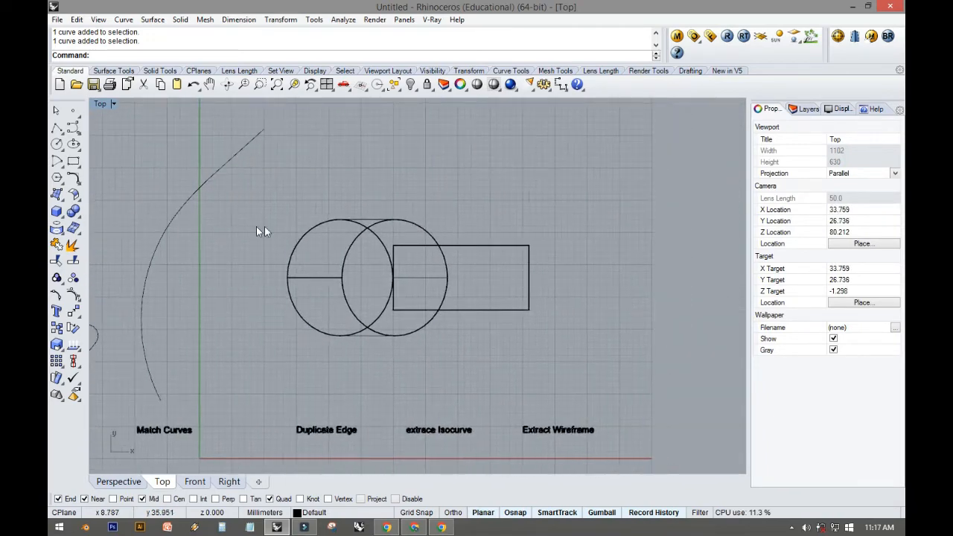
pyautogui.moveTo(335, 371); pyautogui.dragTo(307, 329, button='right')
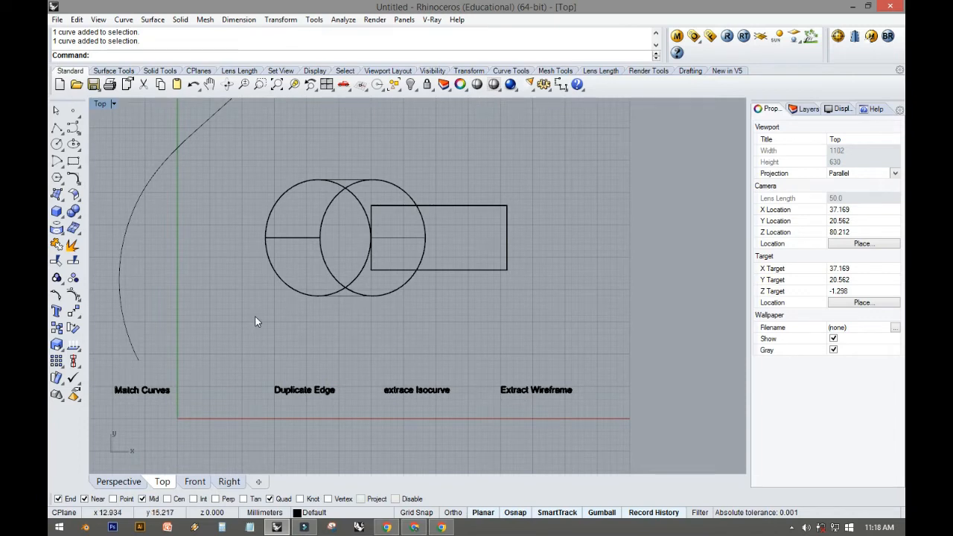
pyautogui.moveTo(239, 181); pyautogui.dragTo(557, 332)
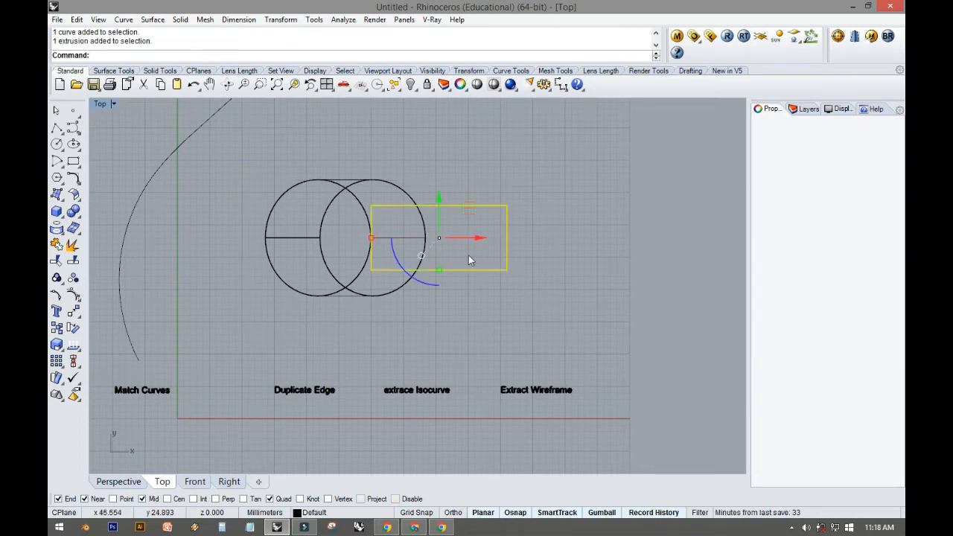
pyautogui.click(238, 202)
pyautogui.doubleClick(100, 104)
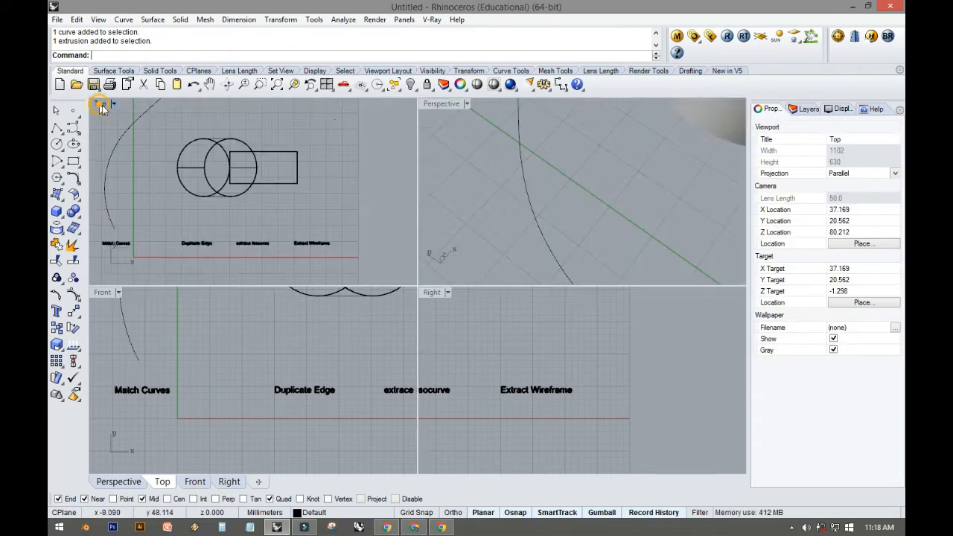
pyautogui.doubleClick(422, 104)
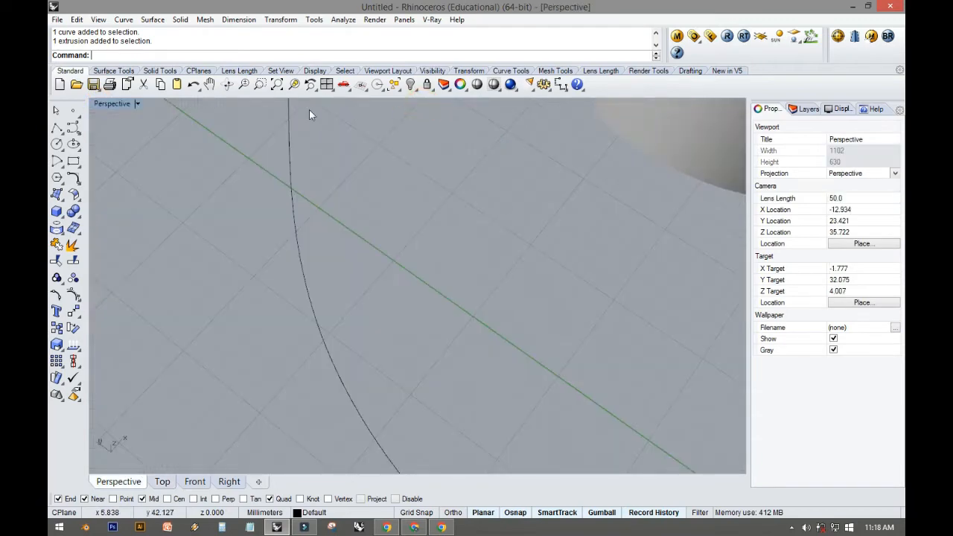
pyautogui.click(138, 104)
pyautogui.click(156, 148)
pyautogui.moveTo(399, 210)
pyautogui.keyDown('shift'); pyautogui.mouseDown(button='right')
pyautogui.moveTo(380, 281)
pyautogui.moveTo(378, 362)
pyautogui.moveTo(301, 438)
pyautogui.mouseUp(button='right'); pyautogui.keyUp('shift')
pyautogui.moveTo(421, 327); pyautogui.dragTo(227, 325, button='right')
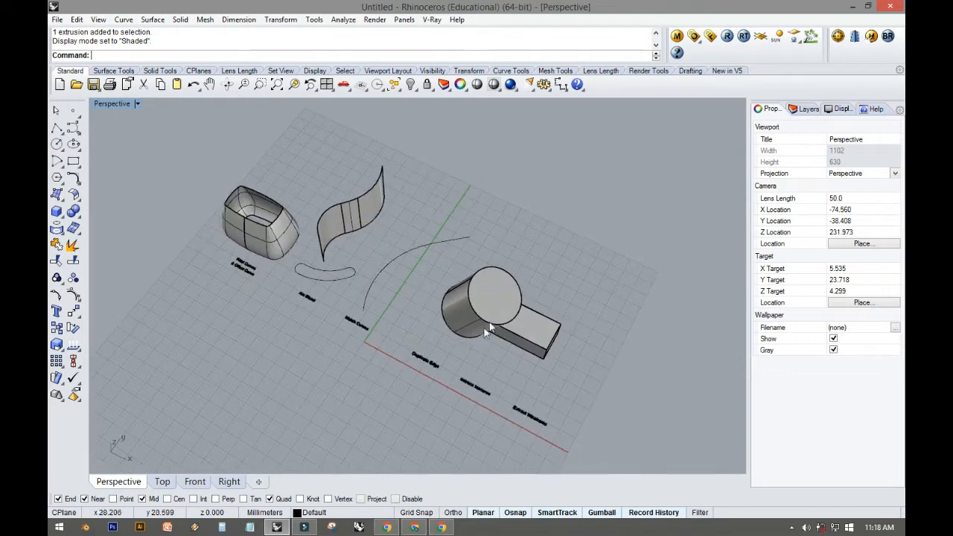
pyautogui.scroll(10, 487, 325)
pyautogui.moveTo(470, 334); pyautogui.dragTo(462, 265, button='right')
pyautogui.keyDown('shift'); pyautogui.moveTo(494, 320); pyautogui.dragTo(456, 305, button='right'); pyautogui.keyUp('shift')
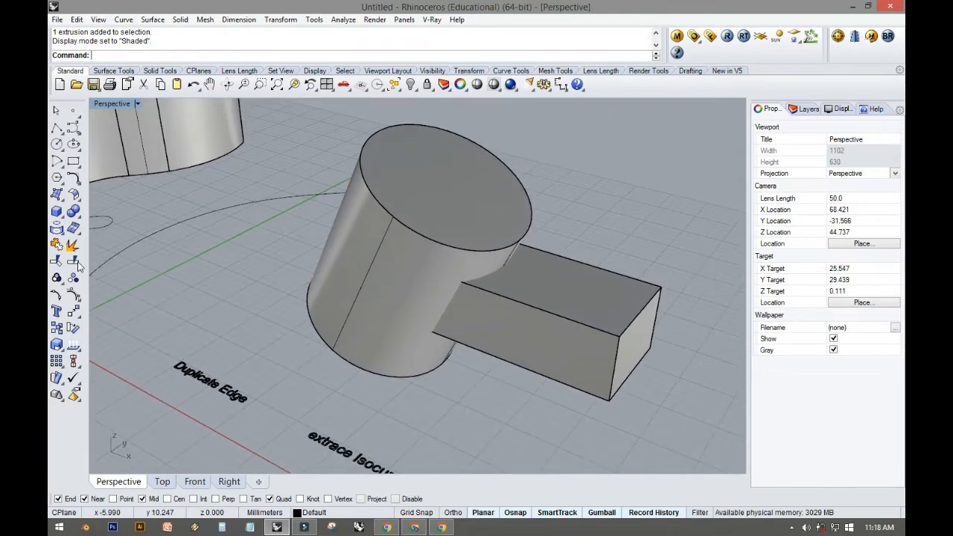
# - Subtract the cylinder from the box with Boolean Difference, keeping DeleteInput=Yes
pyautogui.click(73, 212)
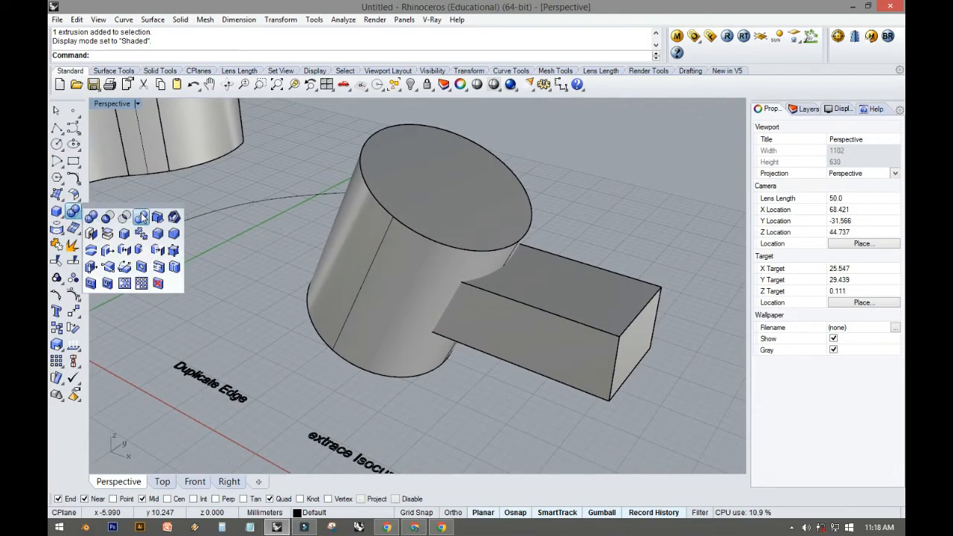
pyautogui.click(108, 217)
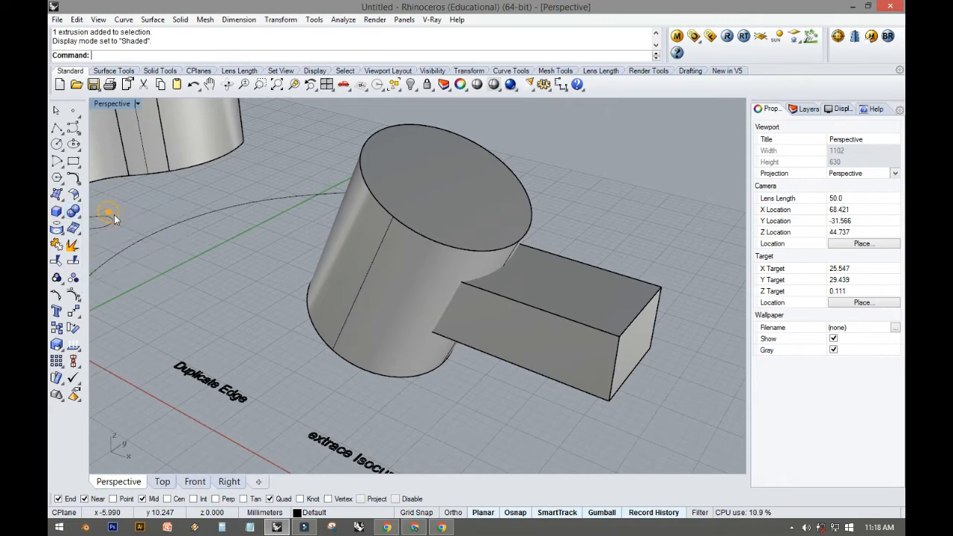
pyautogui.click(513, 327)
pyautogui.press('Return')
pyautogui.click(373, 305)
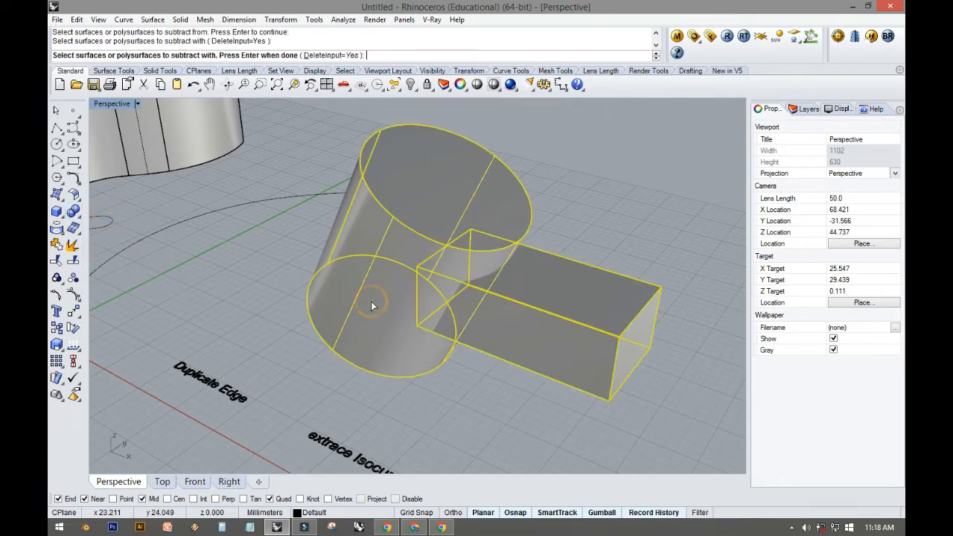
pyautogui.press('Return')
# - Hide the surface isocurves on the cut box and turn them back on
pyautogui.moveTo(378, 330); pyautogui.dragTo(290, 250, button='right')
pyautogui.moveTo(523, 315); pyautogui.dragTo(394, 276, button='right')
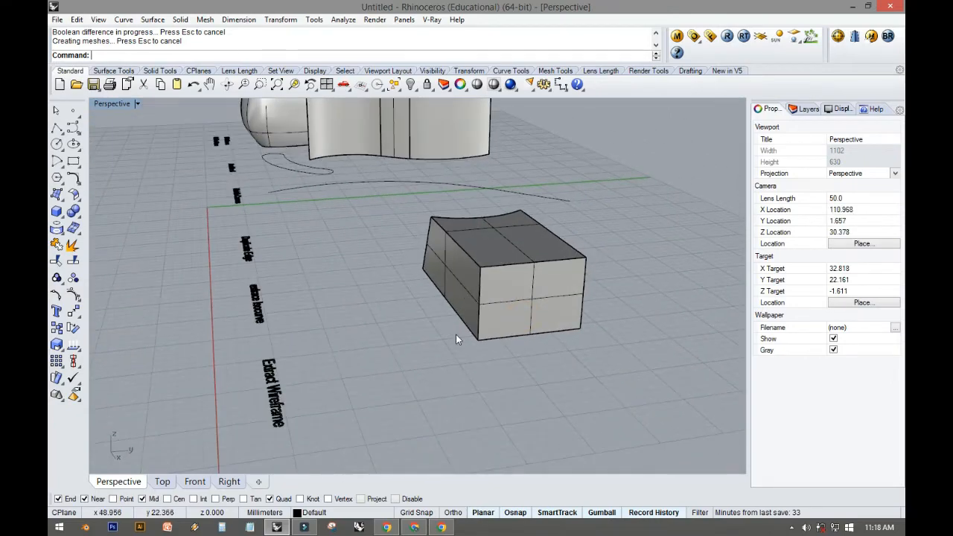
pyautogui.scroll(7, 455, 335)
pyautogui.moveTo(454, 334); pyautogui.dragTo(408, 349, button='right')
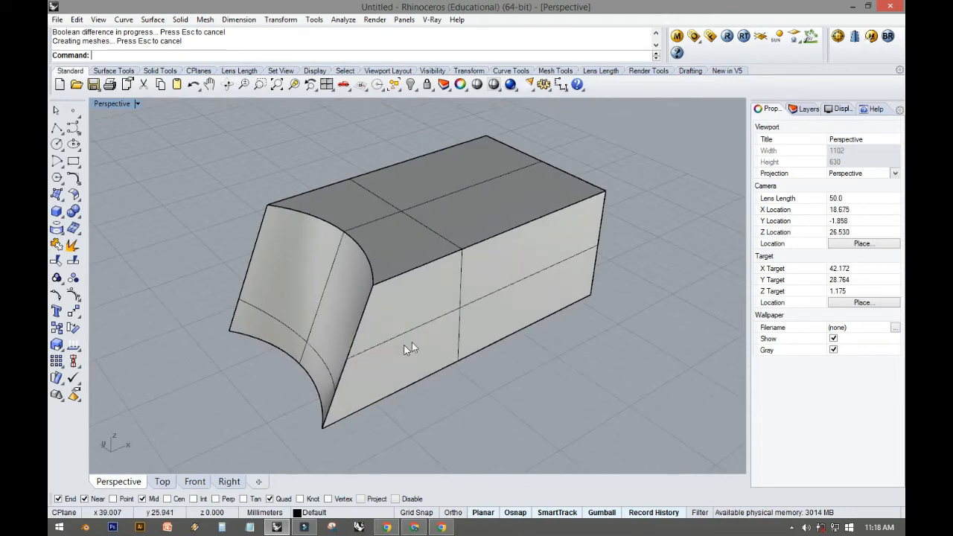
pyautogui.moveTo(537, 274); pyautogui.dragTo(394, 345, button='right')
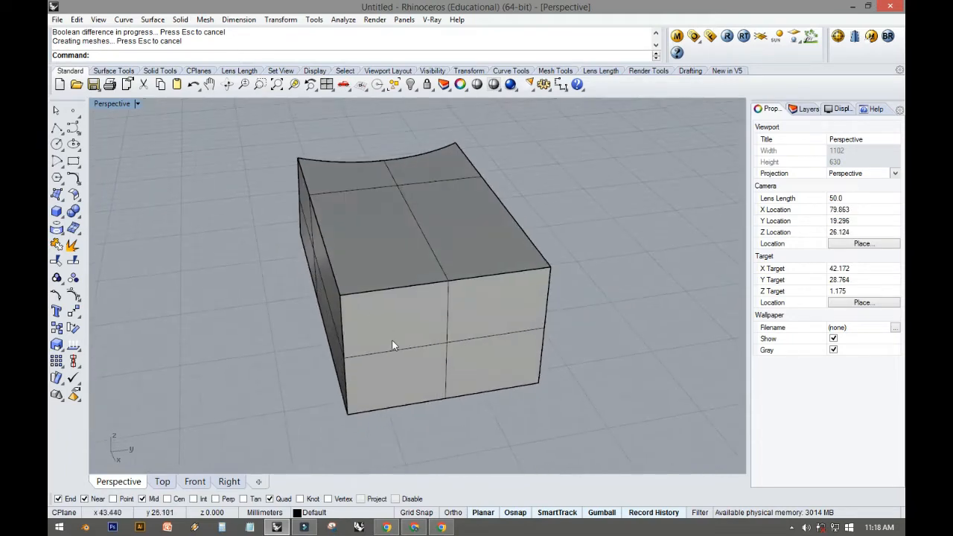
pyautogui.moveTo(432, 276); pyautogui.dragTo(307, 309, button='right')
pyautogui.click(307, 310)
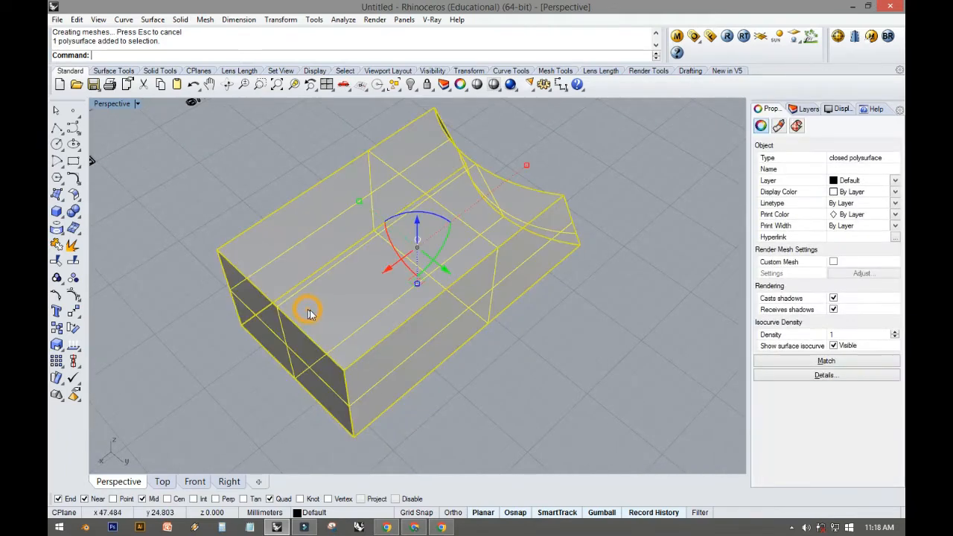
pyautogui.moveTo(349, 352); pyautogui.dragTo(714, 313, button='right')
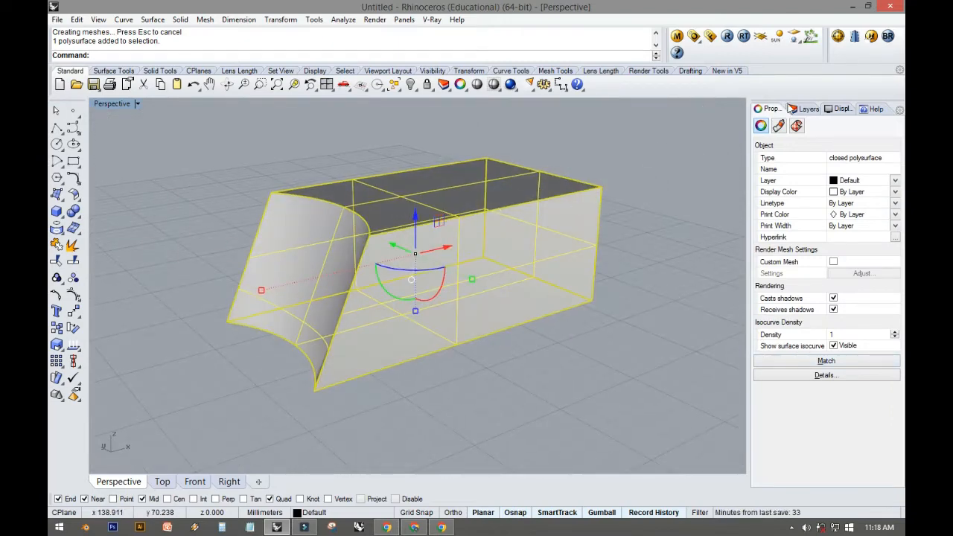
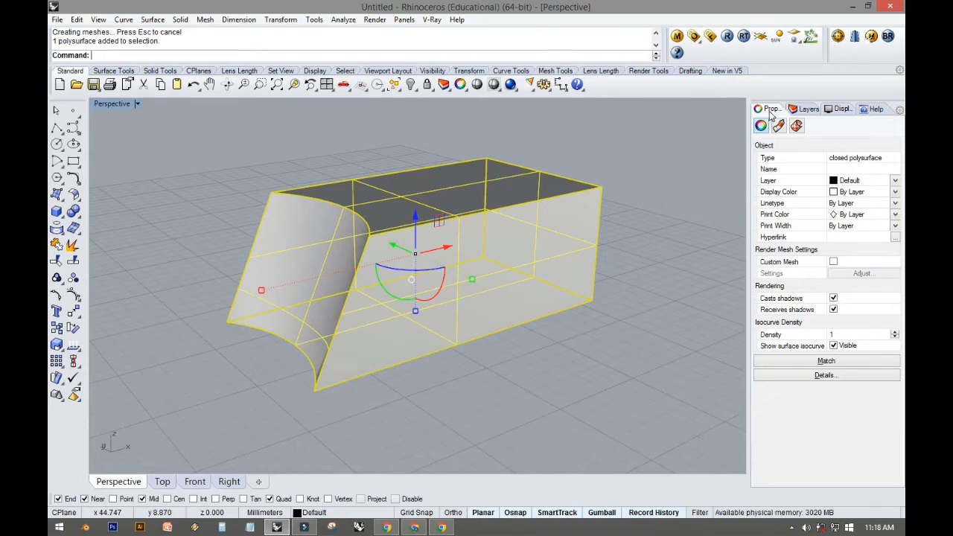
pyautogui.click(834, 346)
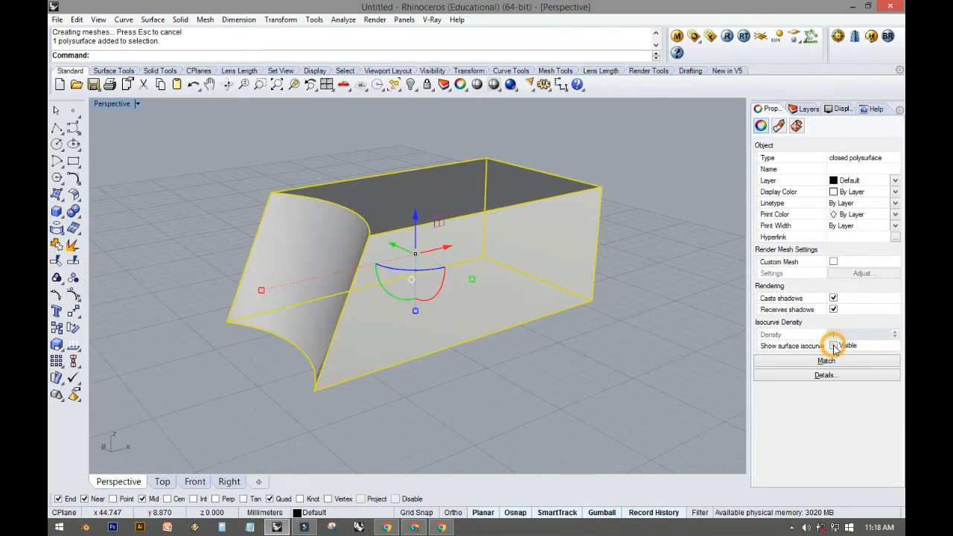
pyautogui.click(518, 343)
pyautogui.click(516, 278)
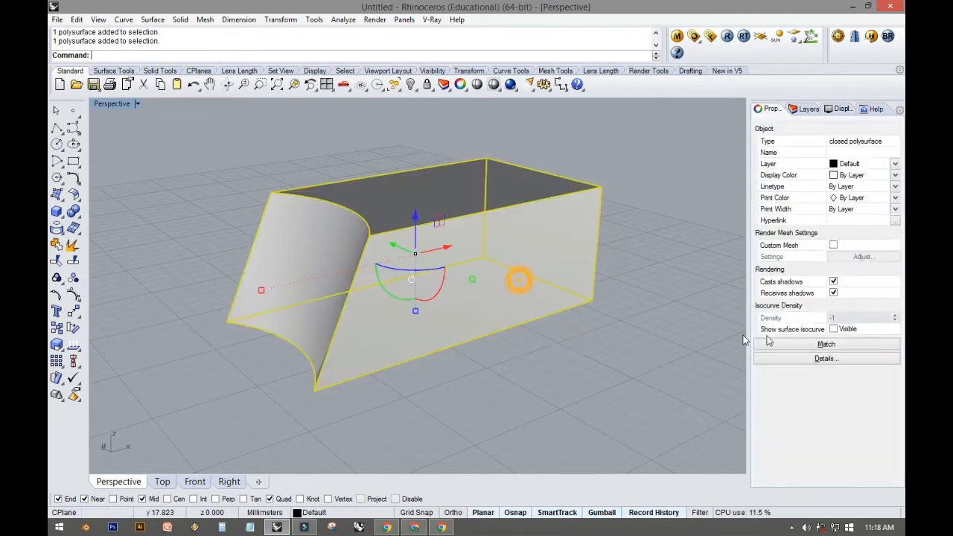
pyautogui.click(834, 346)
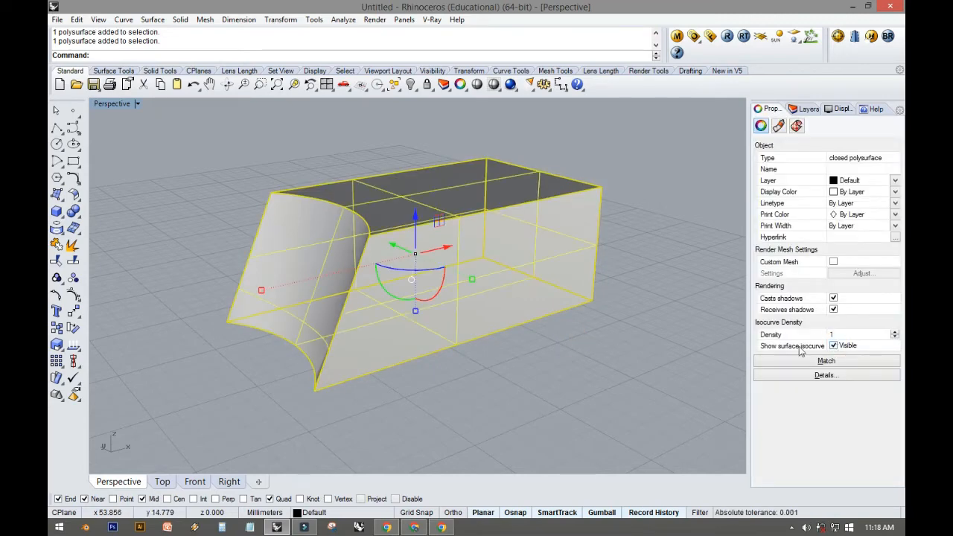
pyautogui.click(620, 348)
# - Examine the cut box's concave face, edges and isocurves from several angles
pyautogui.moveTo(620, 347); pyautogui.dragTo(451, 351, button='right')
pyautogui.scroll(2, 451, 350)
pyautogui.scroll(-8, 446, 358)
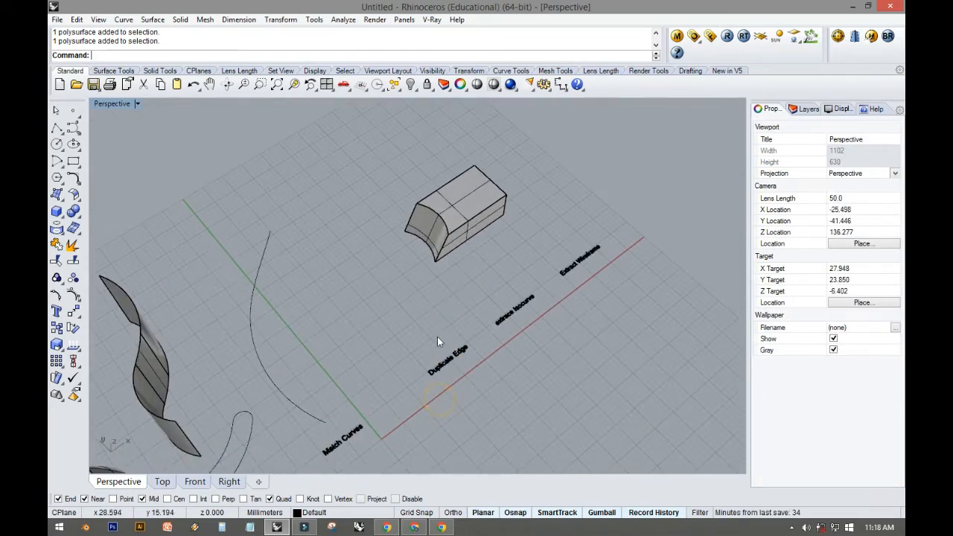
pyautogui.scroll(8, 454, 356)
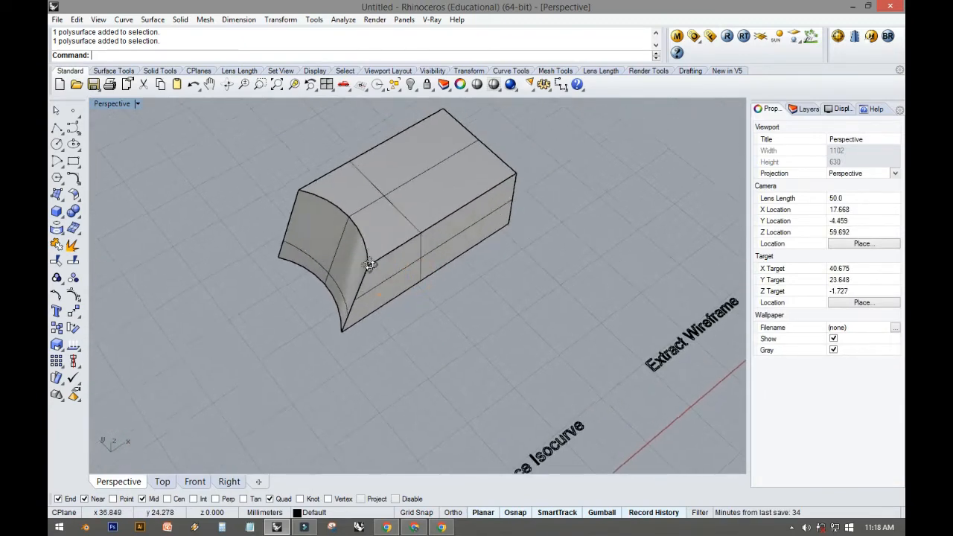
pyautogui.scroll(4, 352, 247)
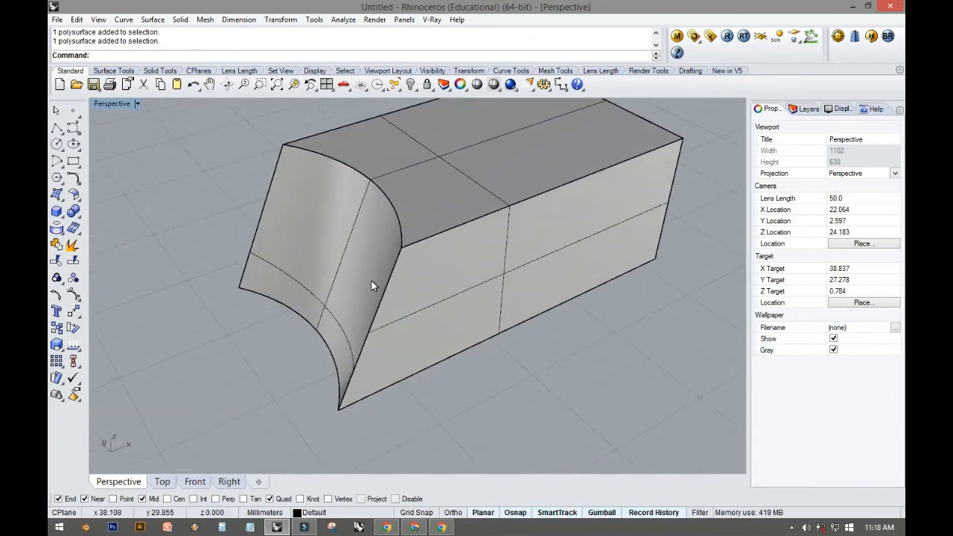
pyautogui.moveTo(462, 291); pyautogui.dragTo(266, 277, button='right')
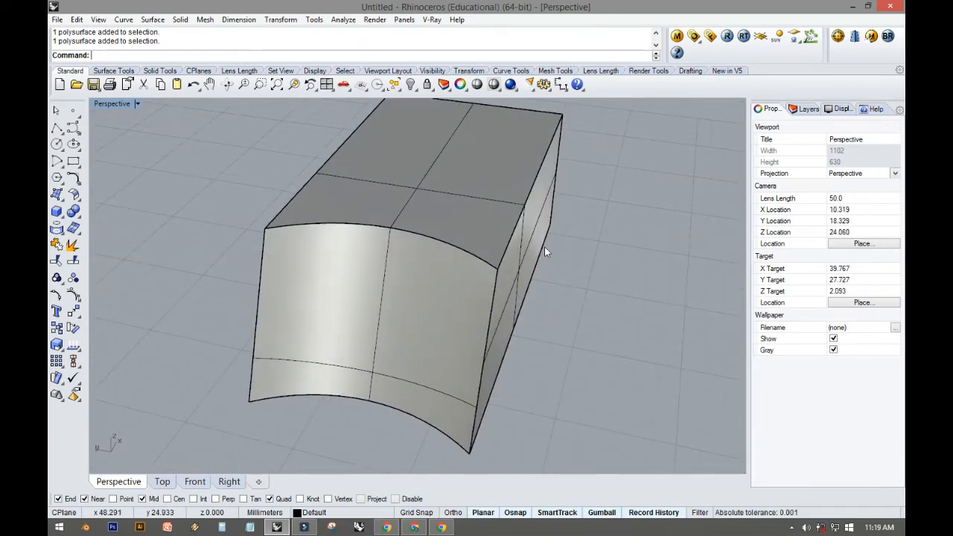
pyautogui.moveTo(488, 306); pyautogui.dragTo(319, 290, button='right')
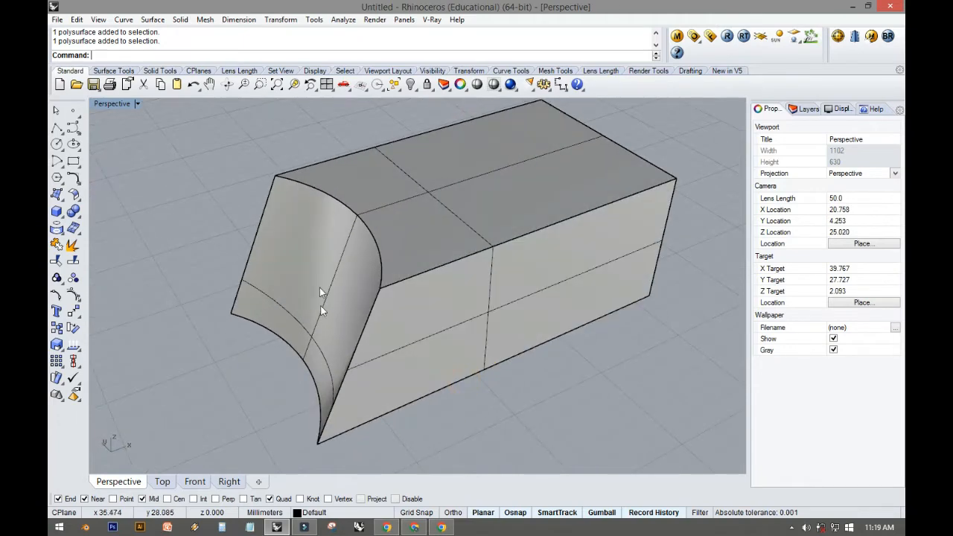
pyautogui.click(367, 226)
pyautogui.click(208, 205)
# - Duplicate the upper curved edge of the cut box's concave face with Duplicate Edge
pyautogui.moveTo(349, 204); pyautogui.dragTo(292, 215, button='right')
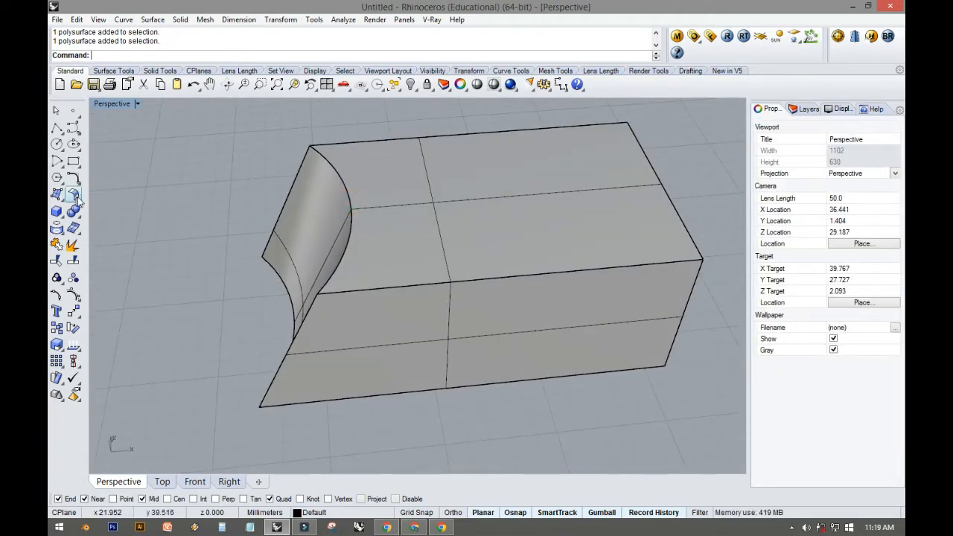
pyautogui.moveTo(272, 201); pyautogui.dragTo(303, 218, button='right')
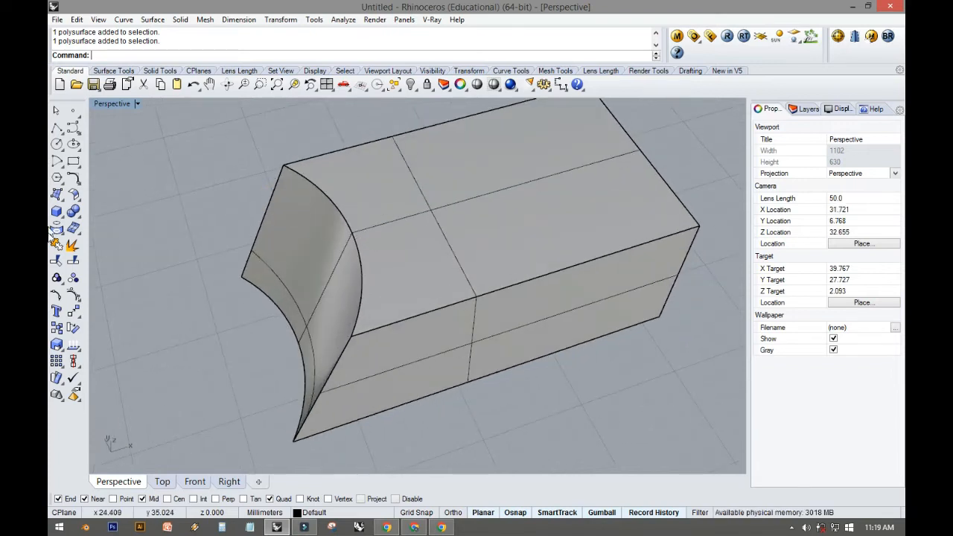
pyautogui.click(56, 229)
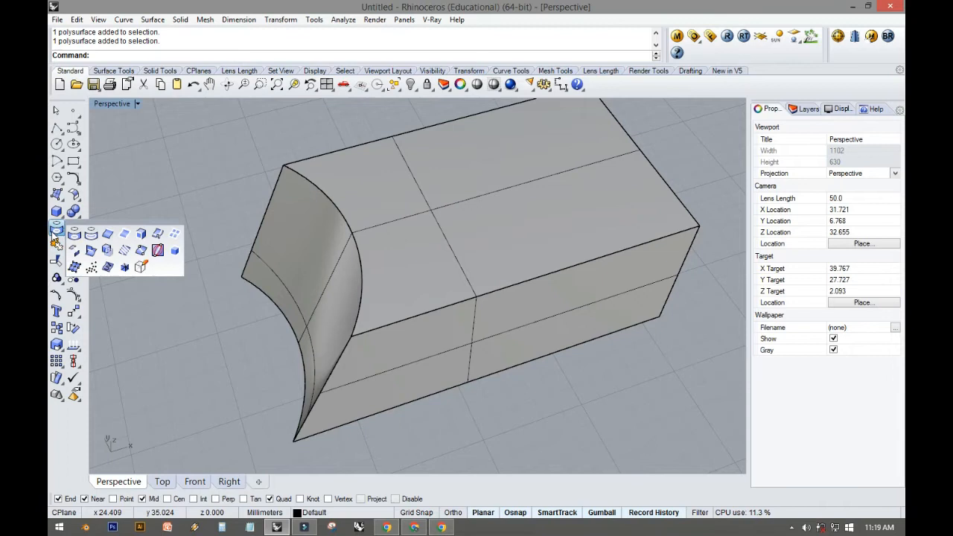
pyautogui.click(106, 237)
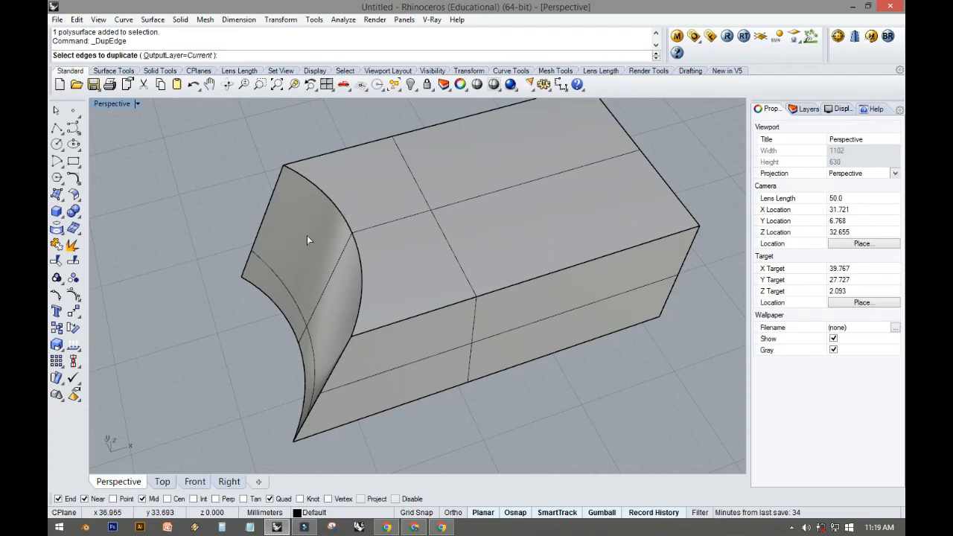
pyautogui.moveTo(306, 240); pyautogui.dragTo(331, 201, button='right')
pyautogui.click(343, 198)
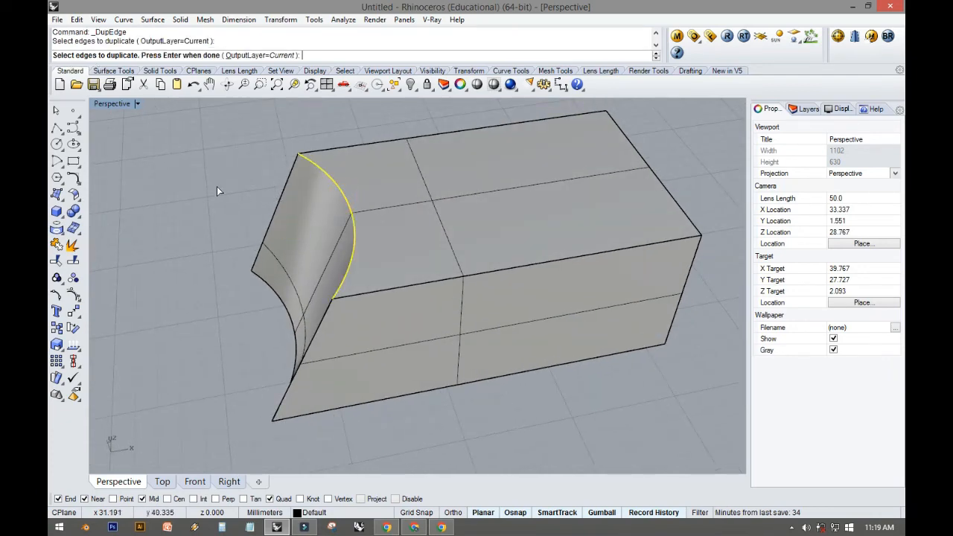
pyautogui.moveTo(216, 191)
pyautogui.mouseDown(button='right')
pyautogui.moveTo(213, 183)
pyautogui.moveTo(345, 187)
pyautogui.moveTo(231, 184)
pyautogui.mouseUp(button='right')
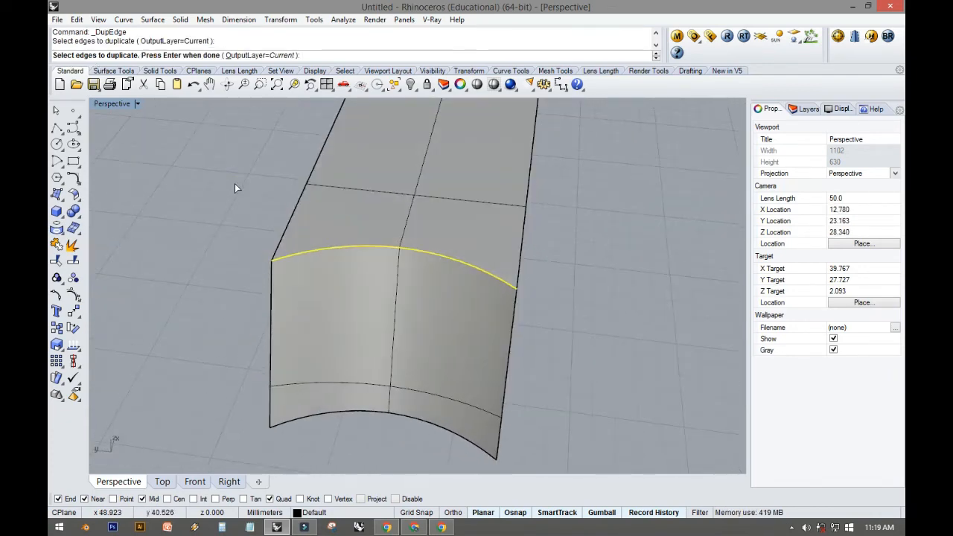
pyautogui.rightClick(235, 183)
pyautogui.rightClick(235, 183)
pyautogui.moveTo(254, 217); pyautogui.dragTo(223, 202, button='right')
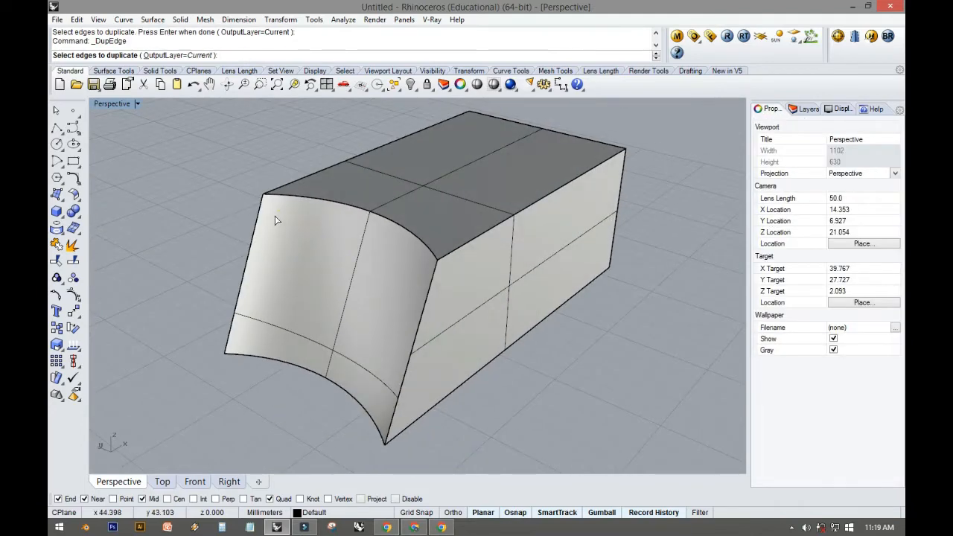
pyautogui.moveTo(274, 220); pyautogui.dragTo(223, 234, button='right')
pyautogui.rightClick(310, 204)
# - Select the duplicated upper curve separately from the box to inspect it, and clear the selection
pyautogui.click(327, 187)
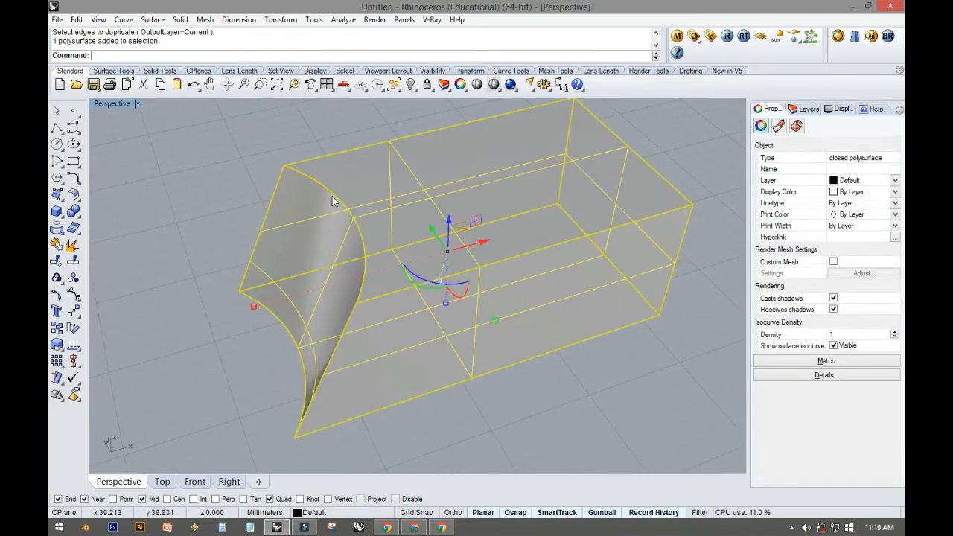
pyautogui.click(330, 196)
pyautogui.click(359, 225)
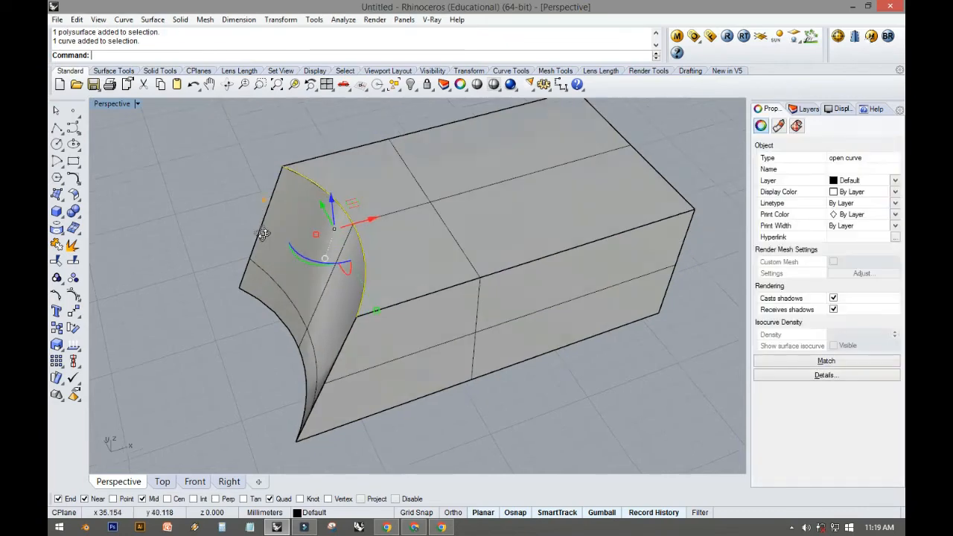
pyautogui.moveTo(264, 234); pyautogui.dragTo(296, 206, button='right')
pyautogui.click(246, 196)
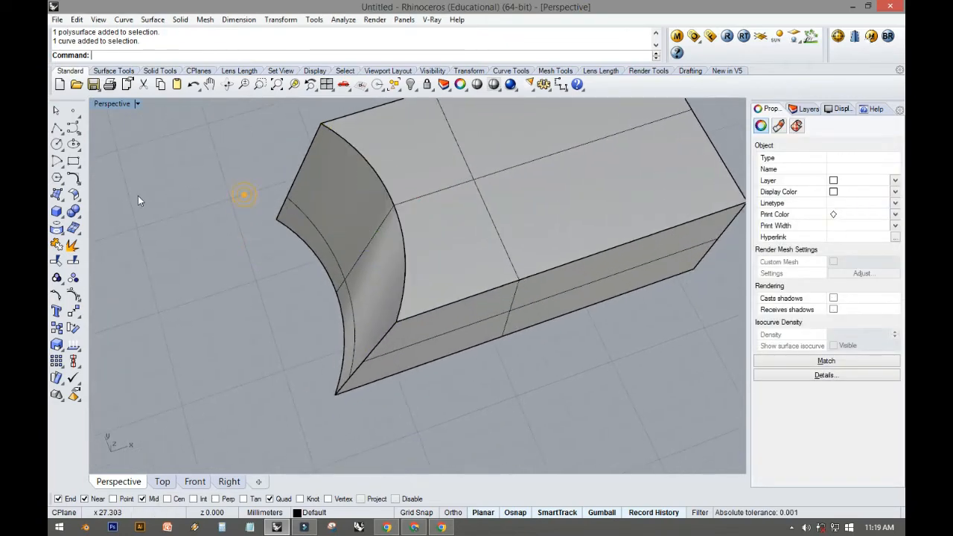
# - Duplicate the two straight side edges and the lower curved edge of the concave face
pyautogui.click(57, 229)
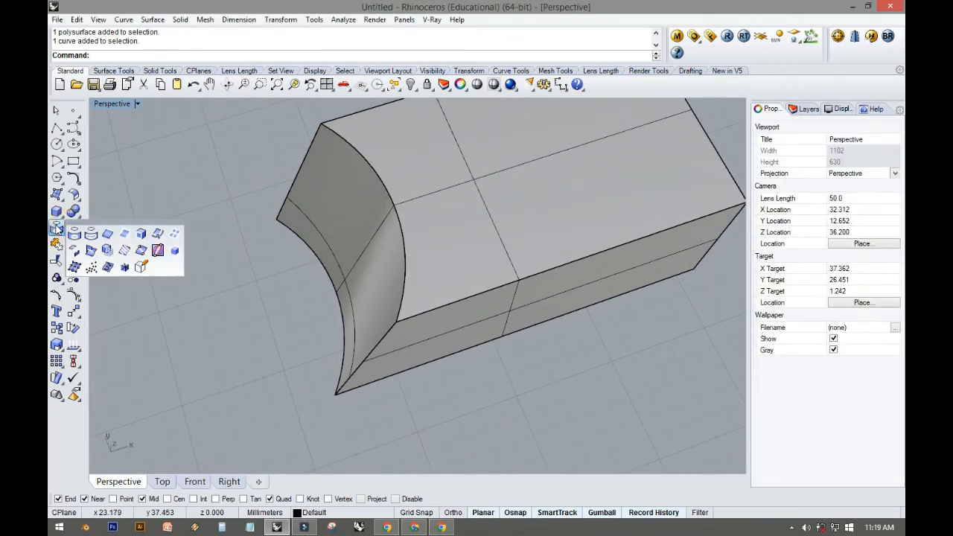
pyautogui.click(108, 235)
pyautogui.moveTo(241, 233); pyautogui.dragTo(227, 187, button='right')
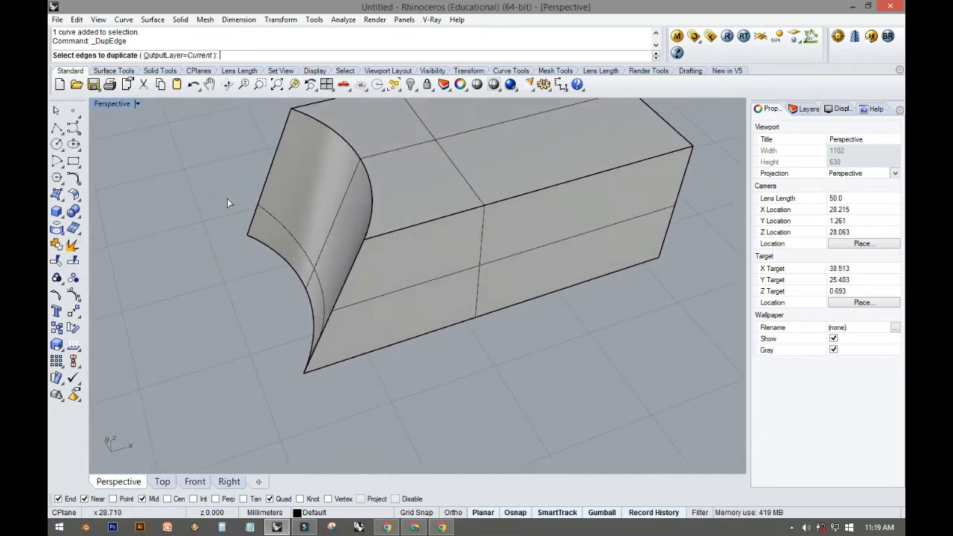
pyautogui.click(268, 174)
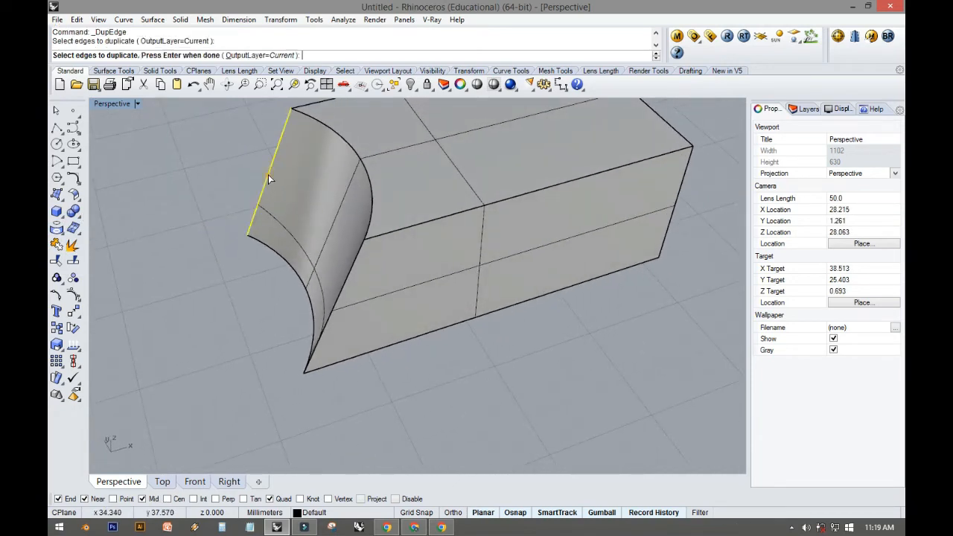
pyautogui.click(276, 251)
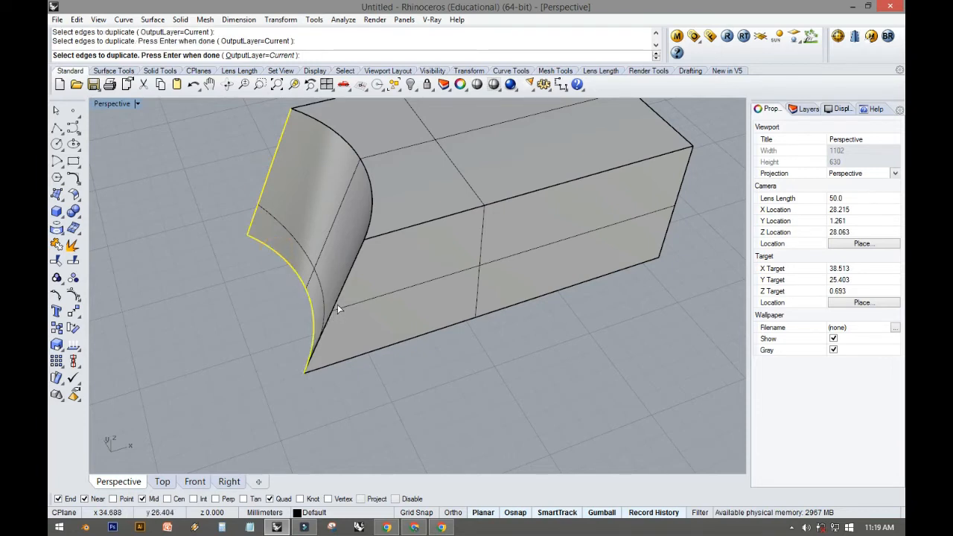
pyautogui.click(337, 306)
pyautogui.press('Return')
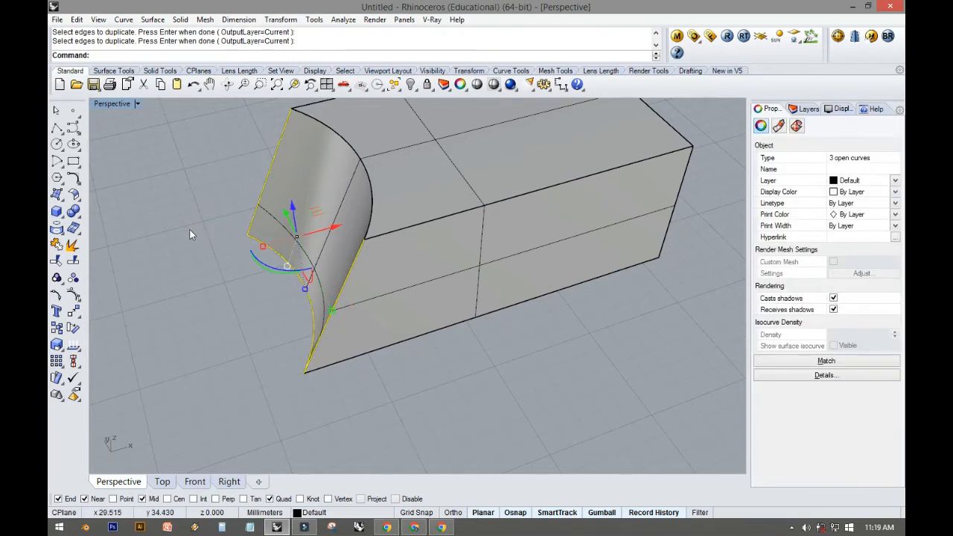
pyautogui.moveTo(191, 234); pyautogui.dragTo(226, 249, button='right')
pyautogui.click(213, 251)
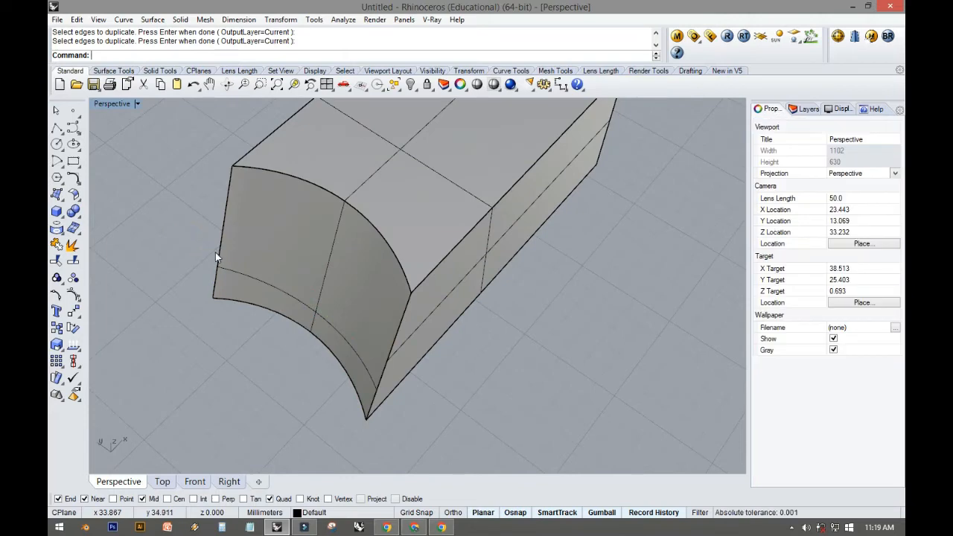
pyautogui.click(228, 297)
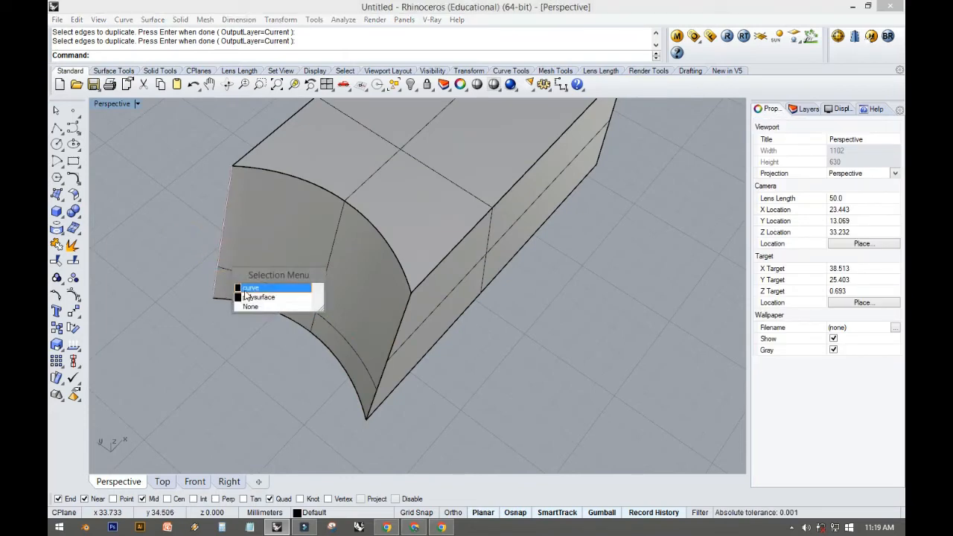
pyautogui.click(250, 287)
pyautogui.keyDown('shift'); pyautogui.click(273, 321); pyautogui.keyUp('shift')
pyautogui.click(251, 338)
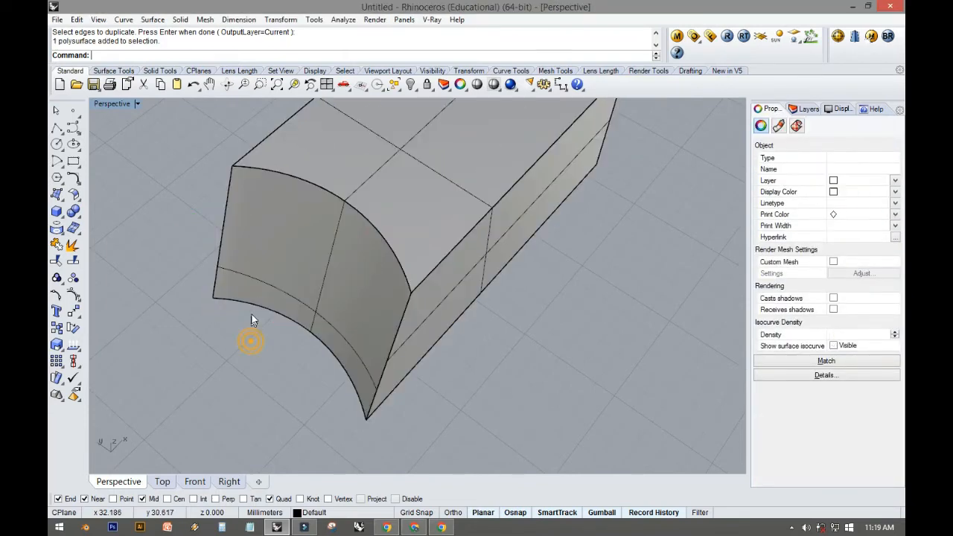
# - Join the four duplicated edge curves around the concave face, keeping the box out of the selection
pyautogui.click(272, 329)
pyautogui.click(276, 335)
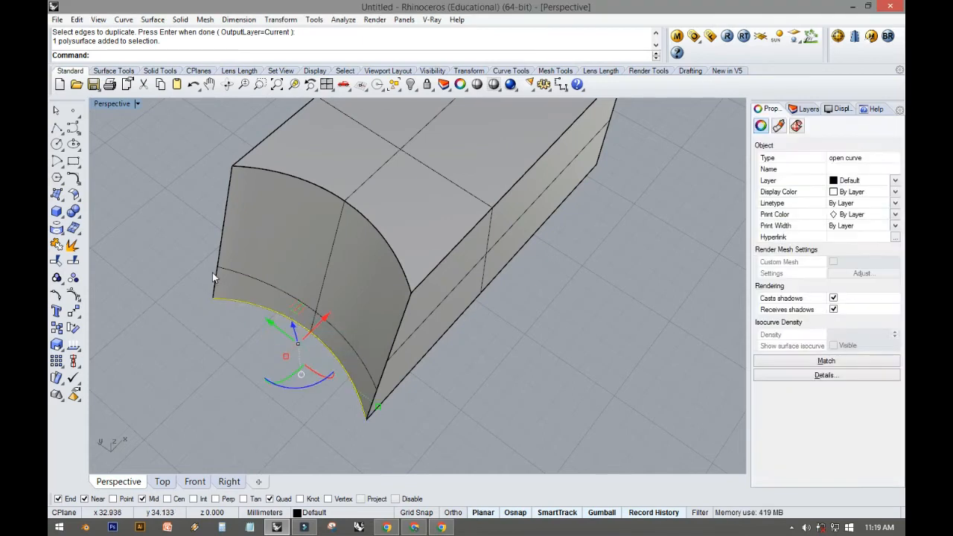
pyautogui.keyDown('shift'); pyautogui.click(214, 272); pyautogui.keyUp('shift')
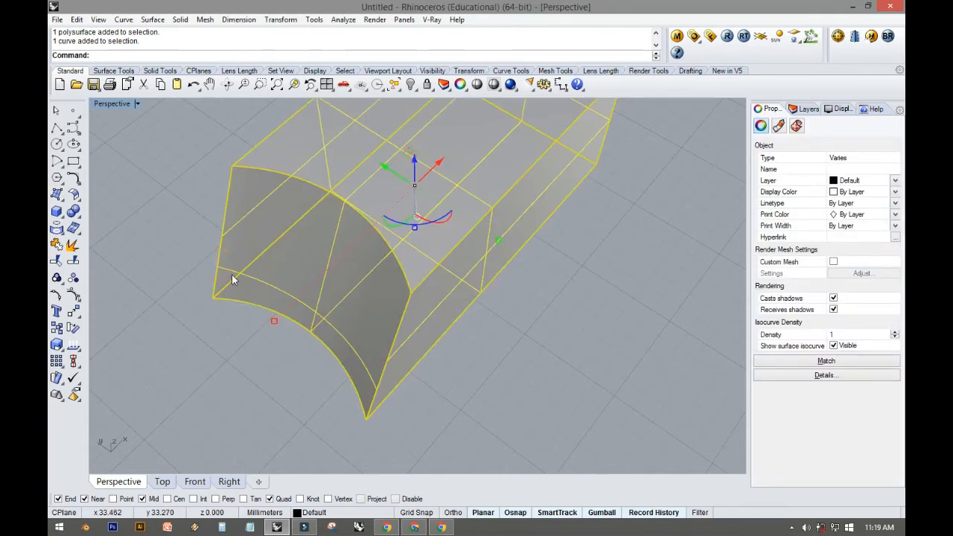
pyautogui.keyDown('ctrl'); pyautogui.click(231, 274); pyautogui.keyUp('ctrl')
pyautogui.keyDown('shift'); pyautogui.click(293, 174); pyautogui.keyUp('shift')
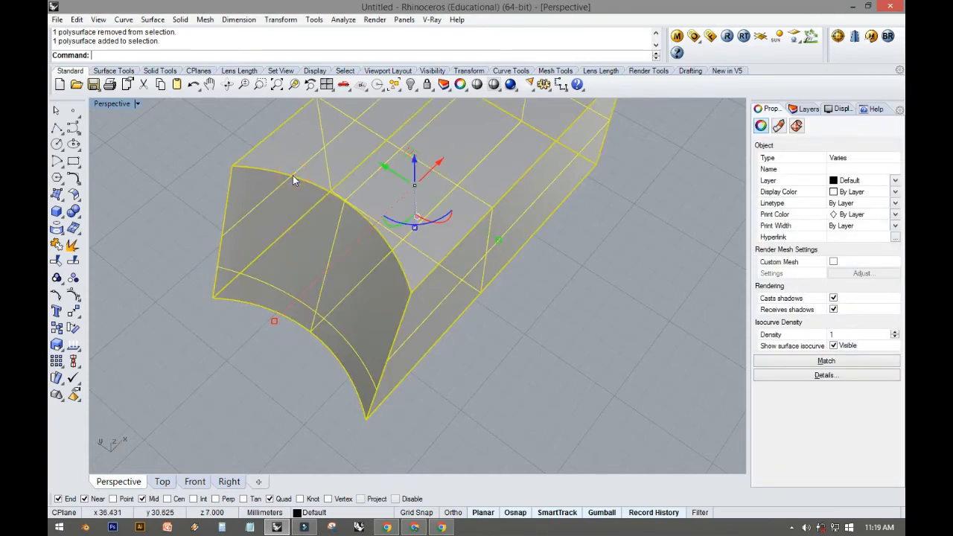
pyautogui.keyDown('ctrl'); pyautogui.click(297, 175); pyautogui.keyUp('ctrl')
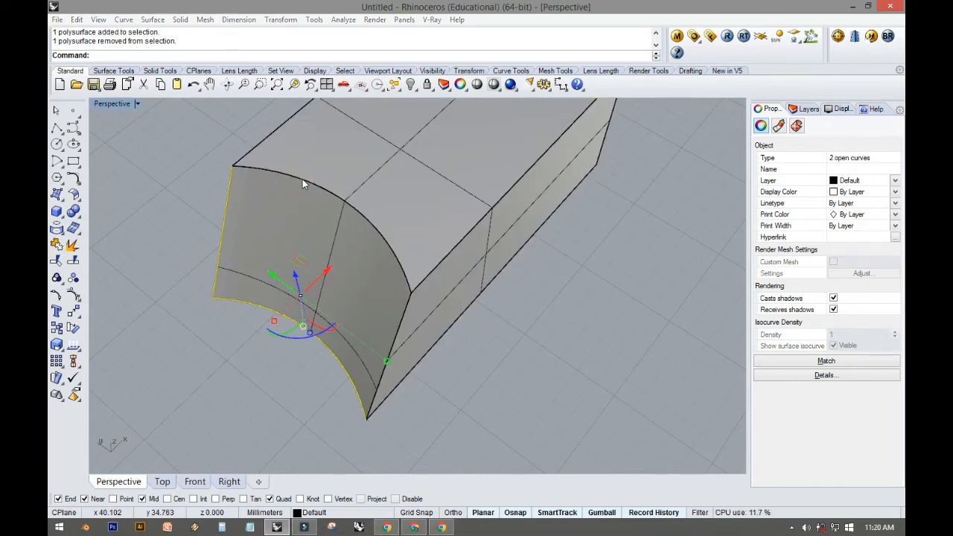
pyautogui.keyDown('shift'); pyautogui.click(302, 178); pyautogui.keyUp('shift')
pyautogui.click(343, 206)
pyautogui.keyDown('shift'); pyautogui.click(402, 321); pyautogui.keyUp('shift')
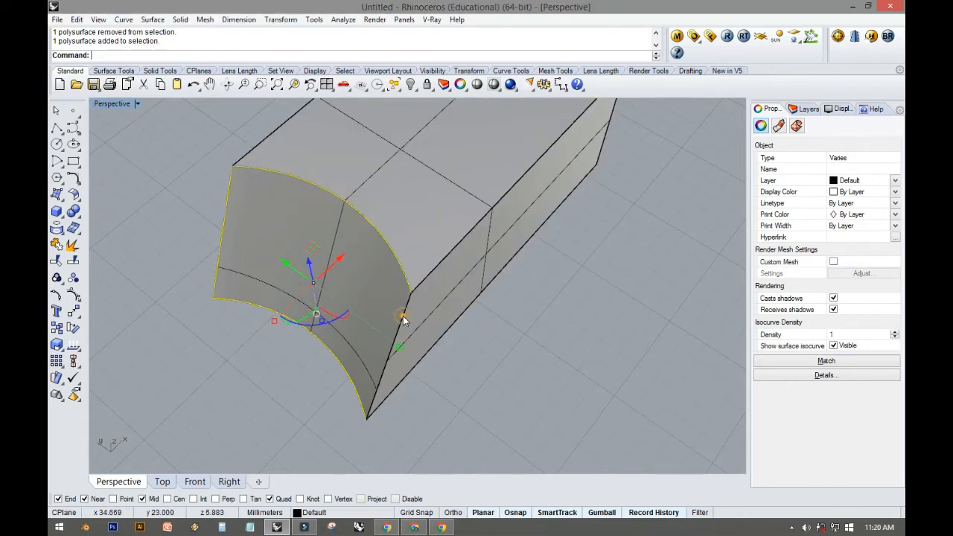
pyautogui.keyDown('shift'); pyautogui.click(403, 325); pyautogui.keyUp('shift')
pyautogui.keyDown('ctrl'); pyautogui.click(414, 318); pyautogui.keyUp('ctrl')
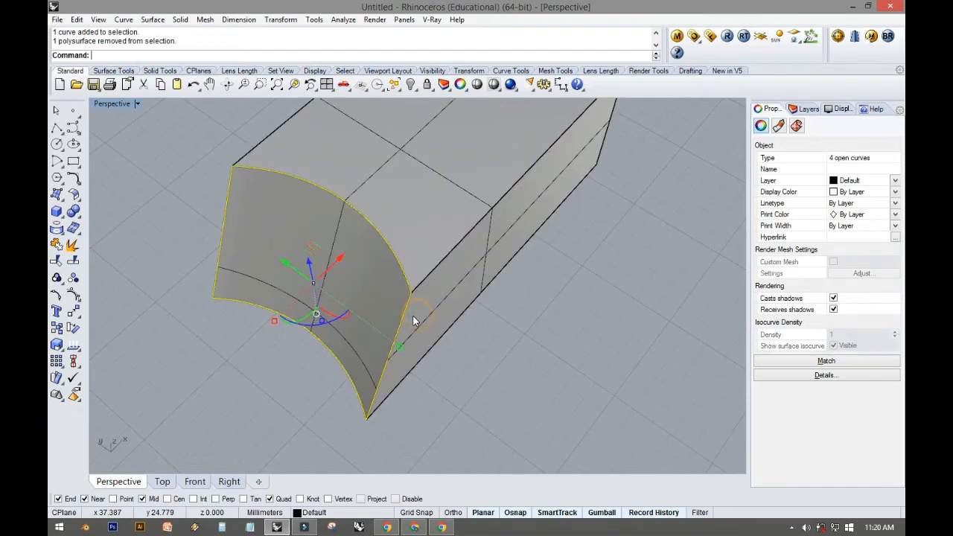
pyautogui.moveTo(415, 318); pyautogui.dragTo(414, 240, button='right')
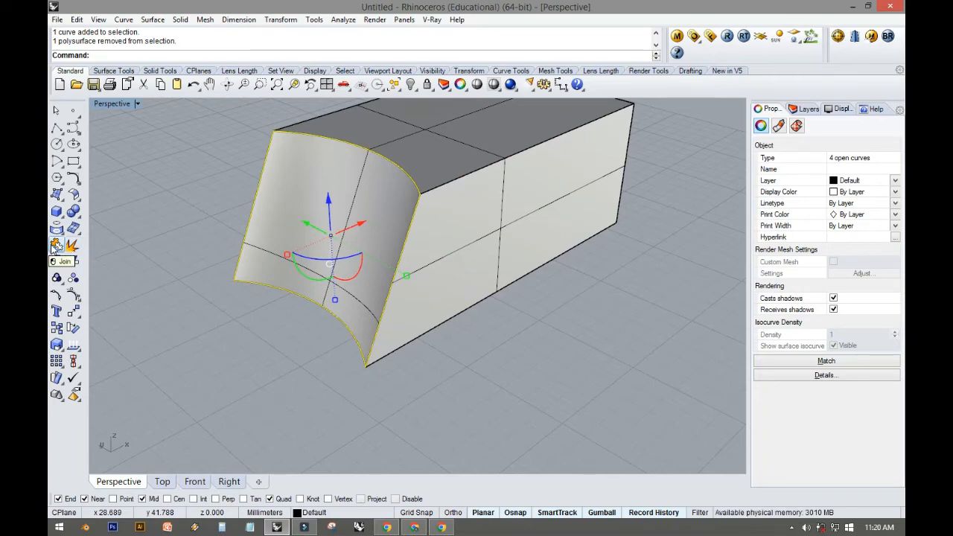
pyautogui.click(55, 246)
pyautogui.click(155, 251)
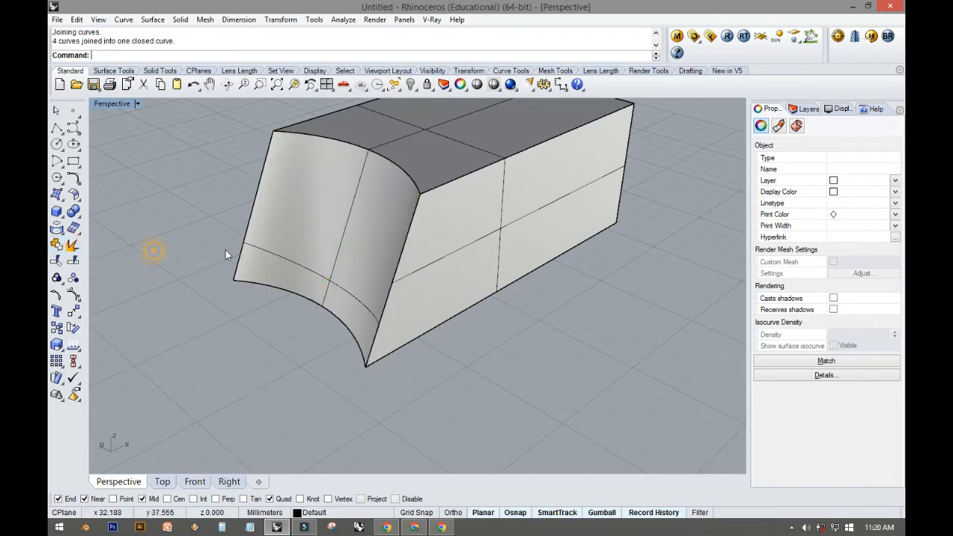
# - Move the joined boundary curve away from the box's concave face along the X direction
pyautogui.moveTo(225, 249); pyautogui.dragTo(221, 237, button='right')
pyautogui.click(253, 221)
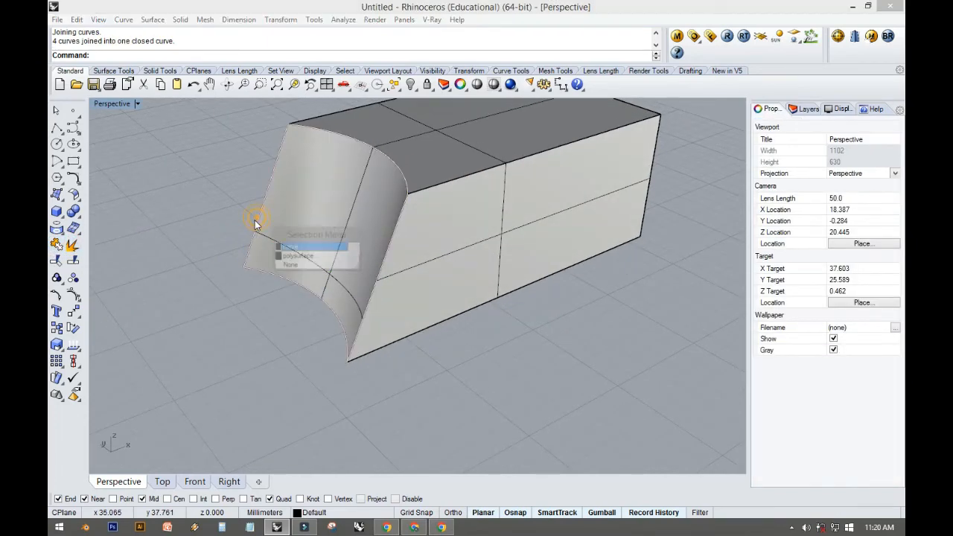
pyautogui.click(290, 246)
pyautogui.moveTo(349, 223); pyautogui.dragTo(276, 247)
pyautogui.moveTo(294, 260); pyautogui.dragTo(246, 283, button='right')
pyautogui.click(278, 253)
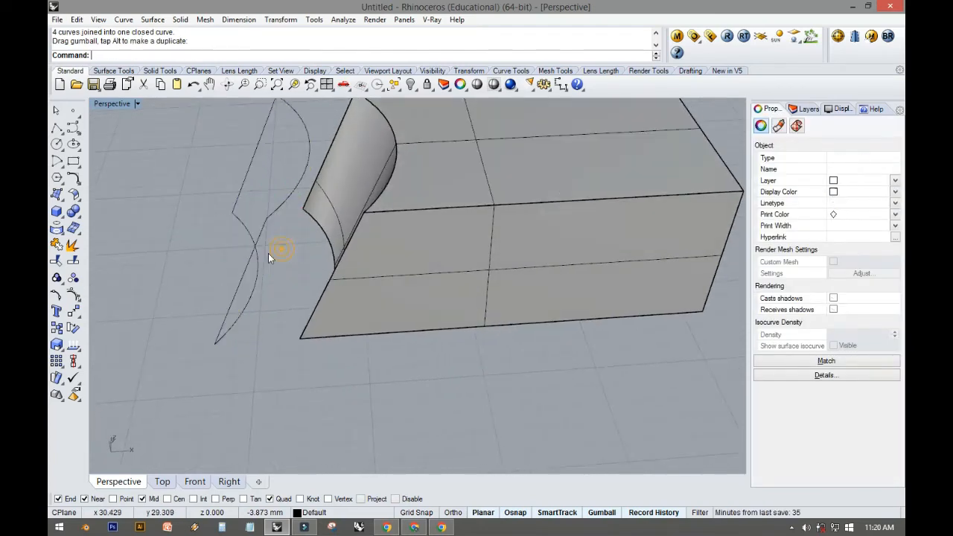
pyautogui.click(236, 210)
pyautogui.moveTo(188, 231); pyautogui.dragTo(177, 276, button='right')
pyautogui.click(210, 254)
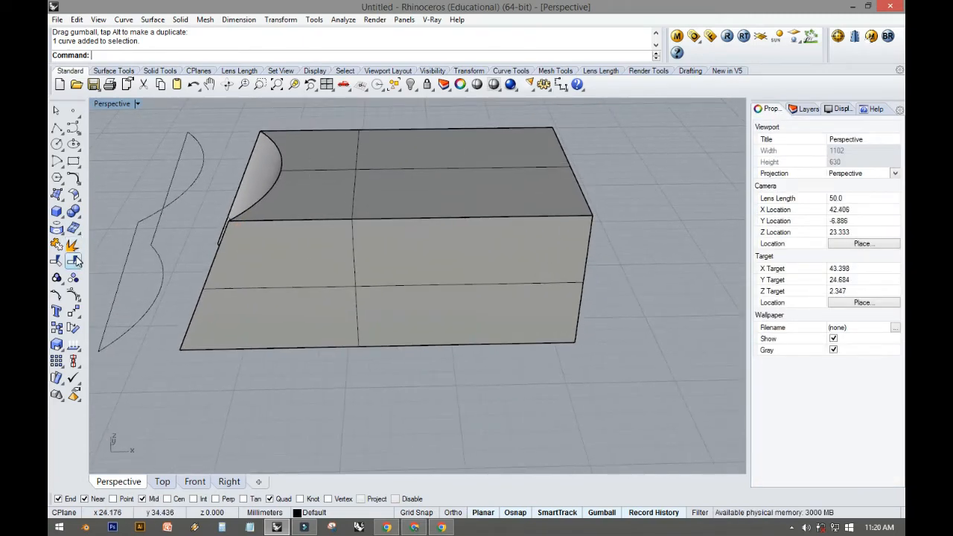
pyautogui.click(72, 215)
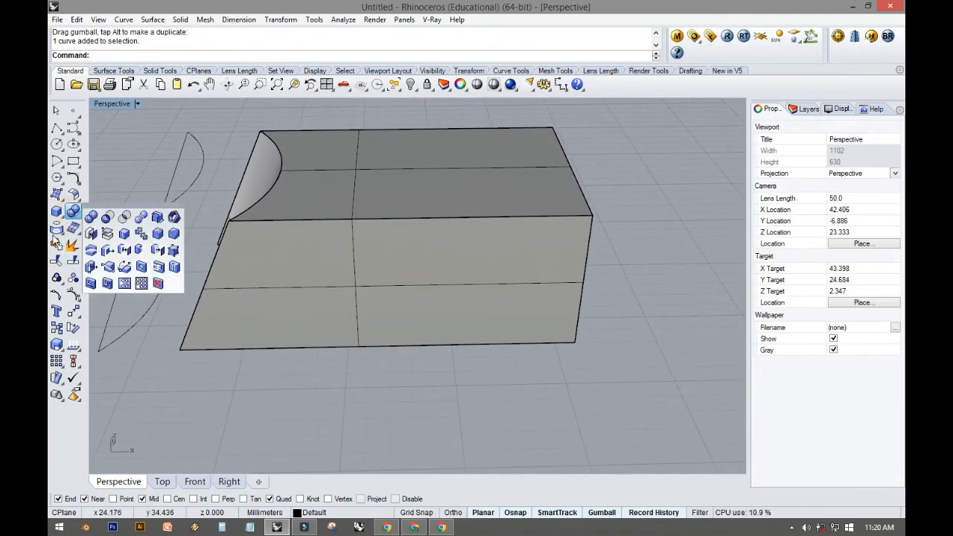
pyautogui.click(57, 229)
pyautogui.moveTo(152, 343); pyautogui.dragTo(171, 396, button='right')
pyautogui.keyDown('shift'); pyautogui.moveTo(176, 350); pyautogui.dragTo(276, 147, button='right'); pyautogui.keyUp('shift')
pyautogui.scroll(-2, 267, 178)
pyautogui.keyDown('shift'); pyautogui.moveTo(264, 203); pyautogui.dragTo(230, 245, button='right'); pyautogui.keyUp('shift')
pyautogui.moveTo(217, 307); pyautogui.dragTo(203, 365, button='right')
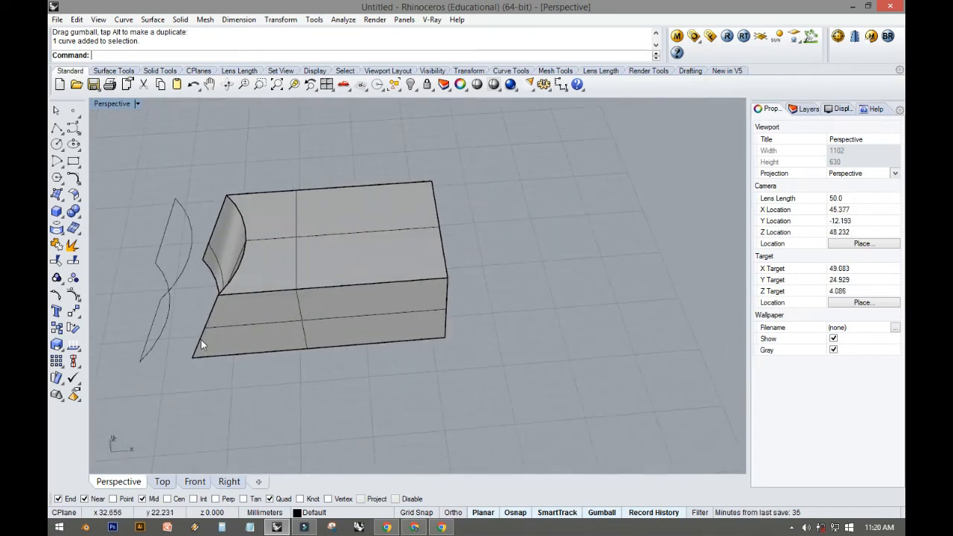
pyautogui.scroll(6, 208, 235)
pyautogui.moveTo(207, 232); pyautogui.dragTo(210, 191, button='right')
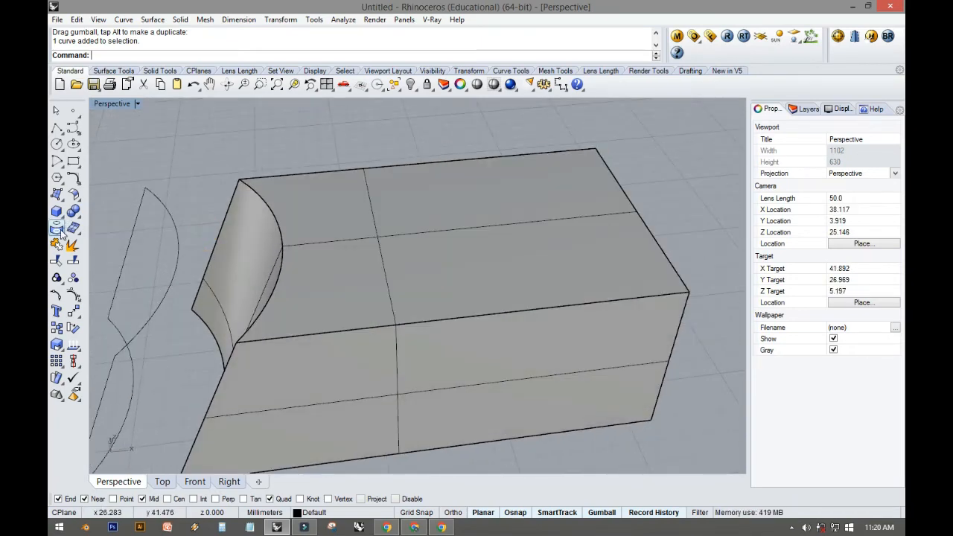
# - Extract an isocurve in the V direction from the box's long flat side face, near the end opposite the concave face
pyautogui.click(62, 235)
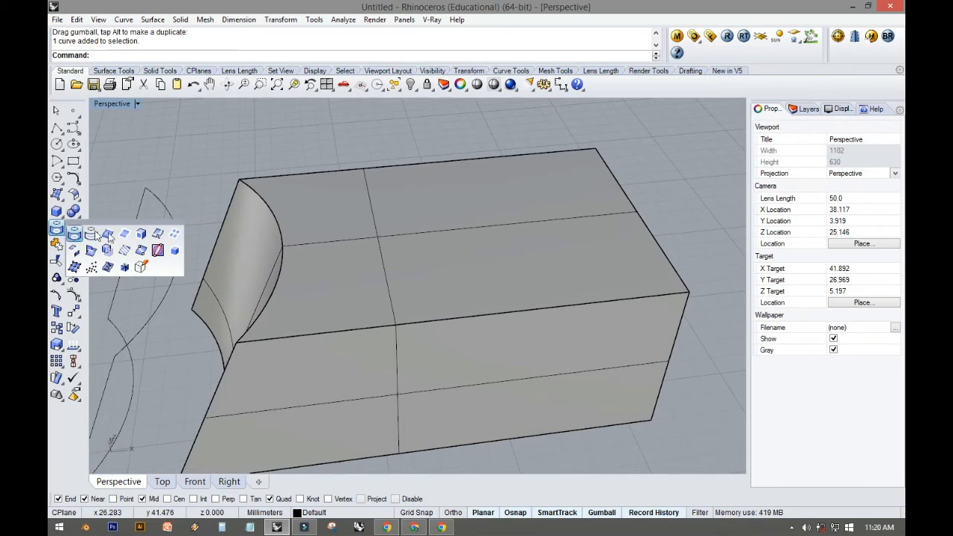
pyautogui.click(157, 235)
pyautogui.keyDown('shift'); pyautogui.moveTo(294, 279); pyautogui.dragTo(368, 250, button='right'); pyautogui.keyUp('shift')
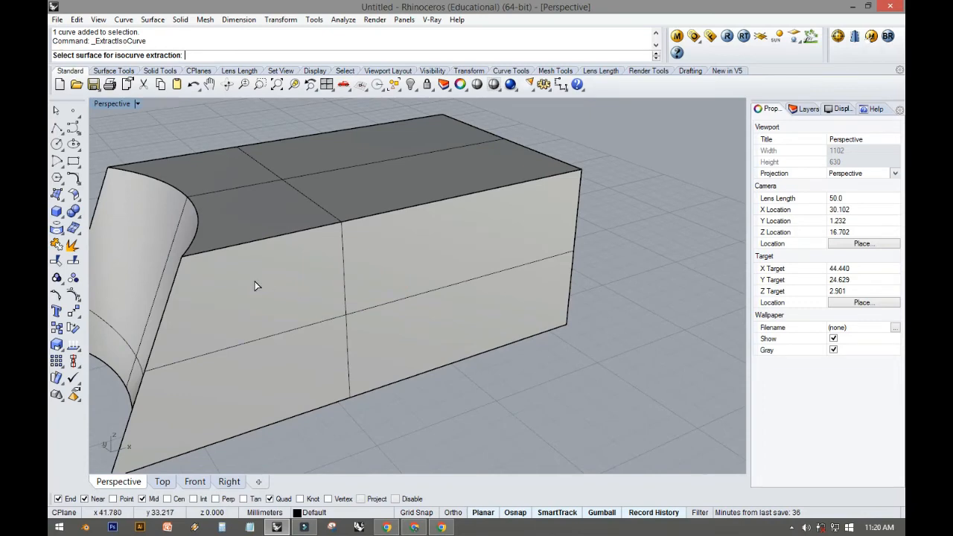
pyautogui.moveTo(254, 285); pyautogui.dragTo(237, 221, button='right')
pyautogui.click(244, 172)
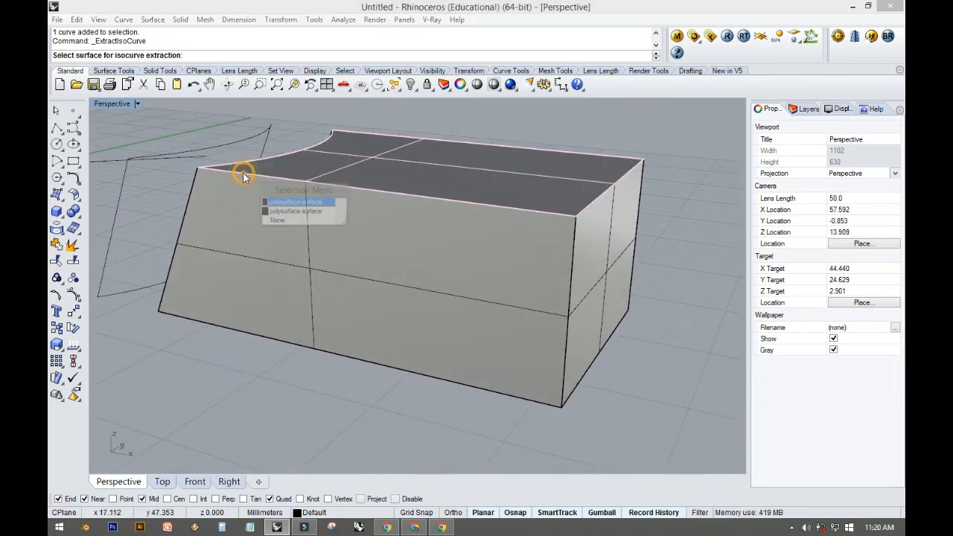
pyautogui.click(277, 215)
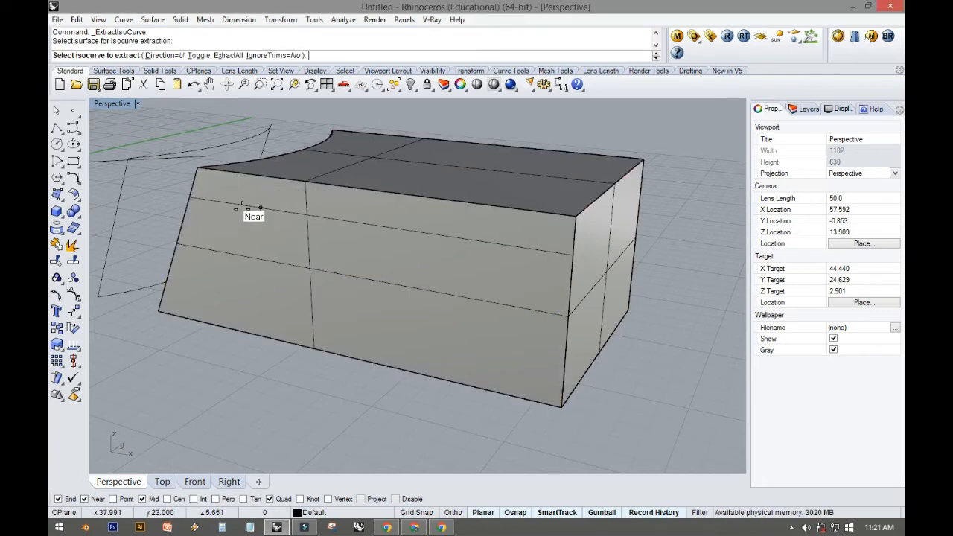
pyautogui.moveTo(246, 212); pyautogui.dragTo(357, 204, button='right')
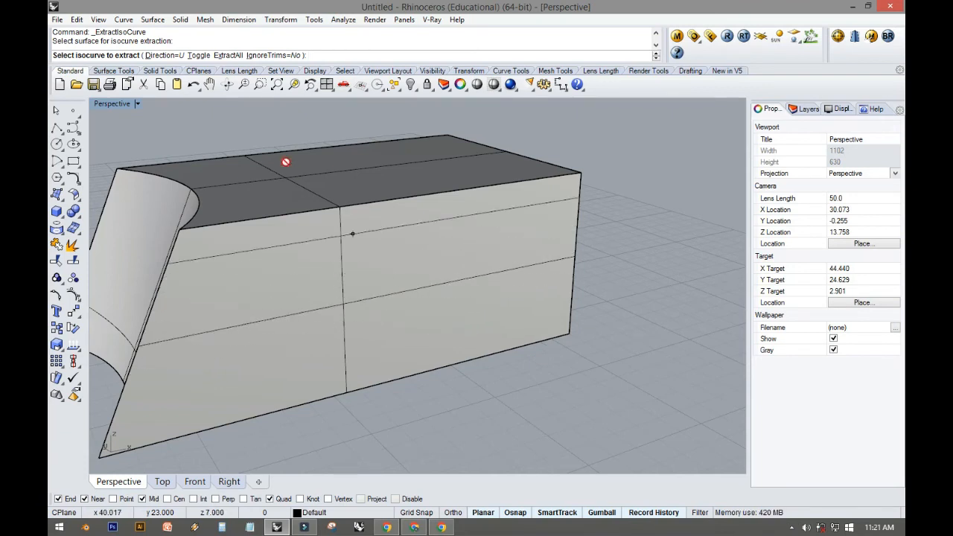
pyautogui.click(154, 55)
pyautogui.click(115, 55)
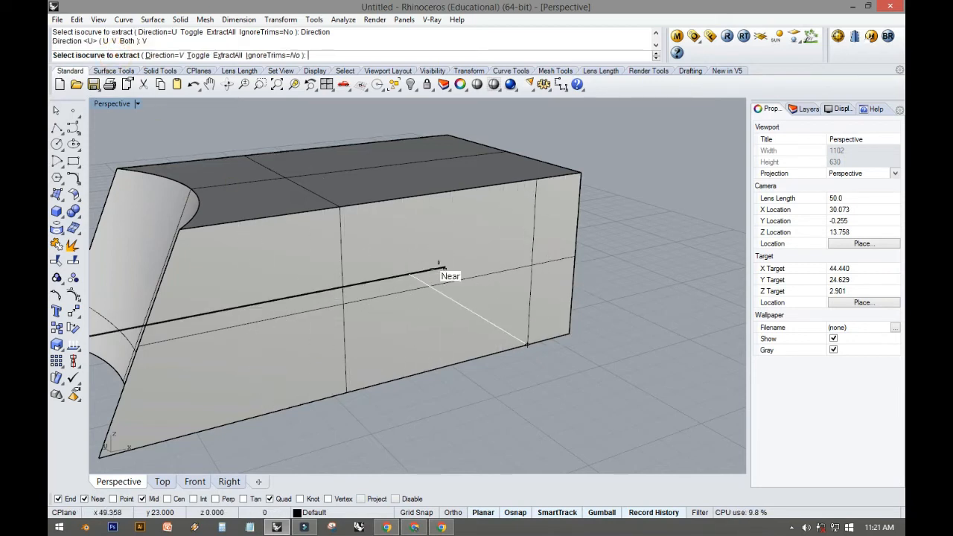
pyautogui.click(510, 243)
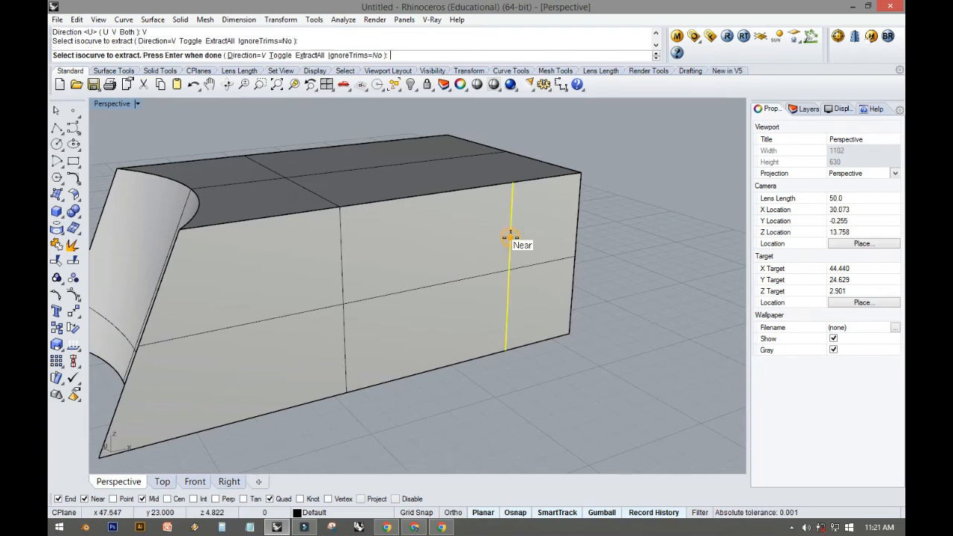
# - Extract a U-direction isocurve across the upper part of the same side face and finish the extraction
pyautogui.click(242, 55)
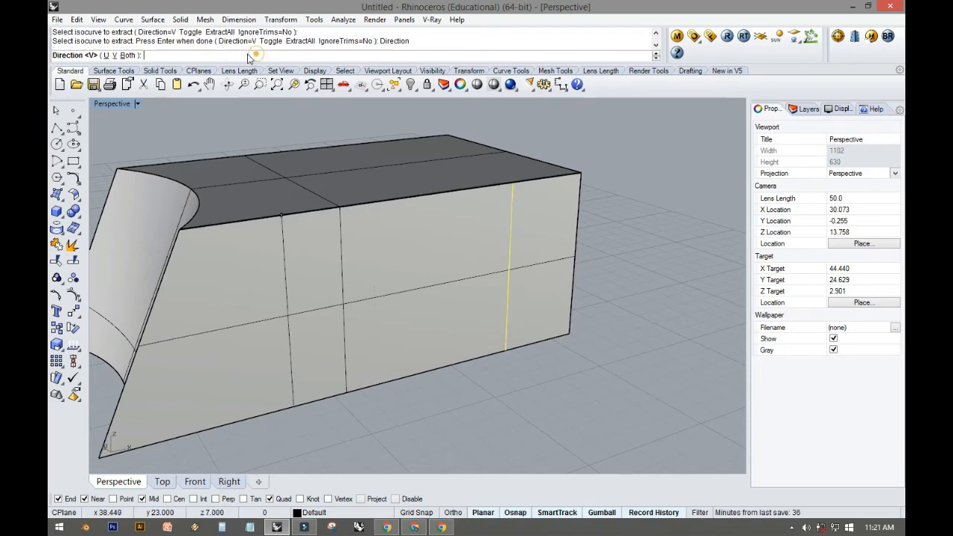
pyautogui.click(106, 55)
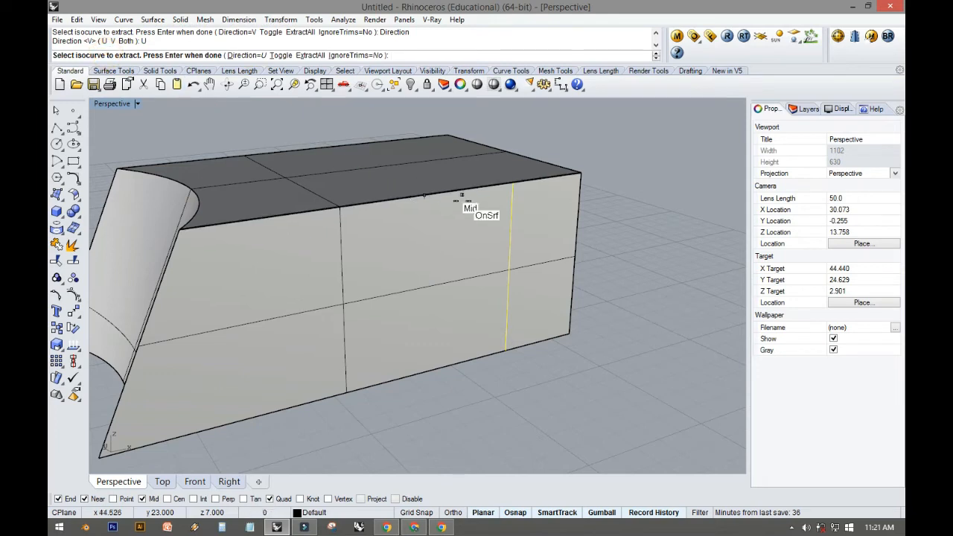
pyautogui.click(499, 228)
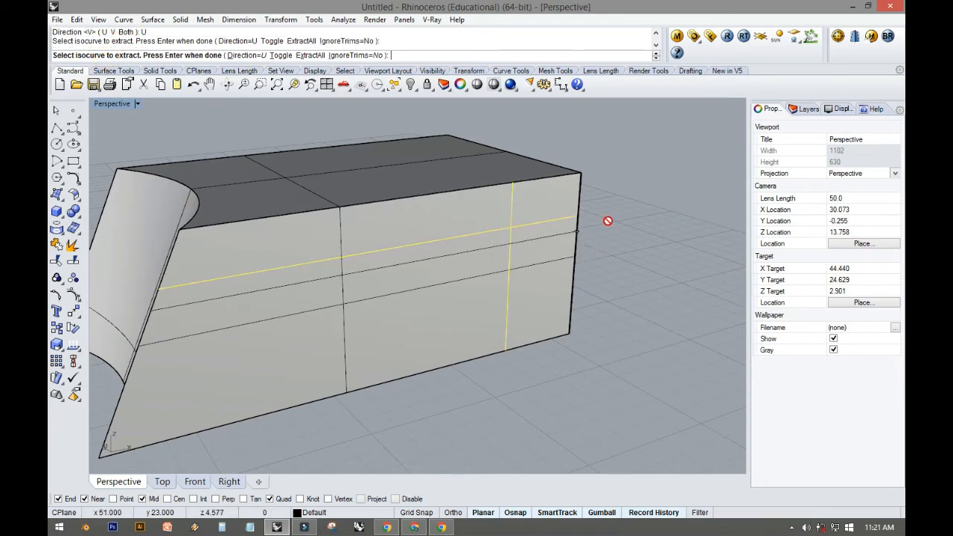
pyautogui.press('Return')
# - Select the two extracted isocurves together, without the box, to inspect them on the side face
pyautogui.moveTo(608, 237); pyautogui.dragTo(561, 252, button='right')
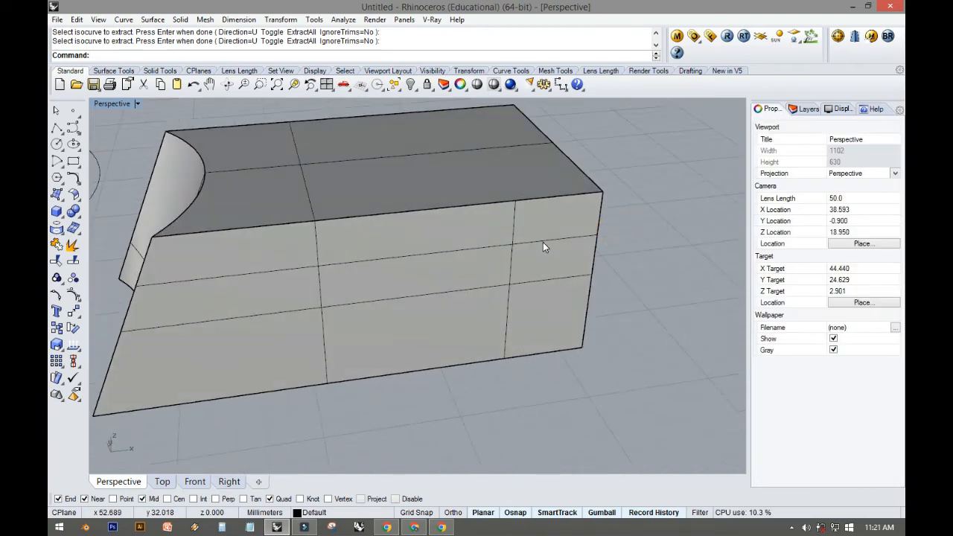
pyautogui.click(542, 242)
pyautogui.click(574, 272)
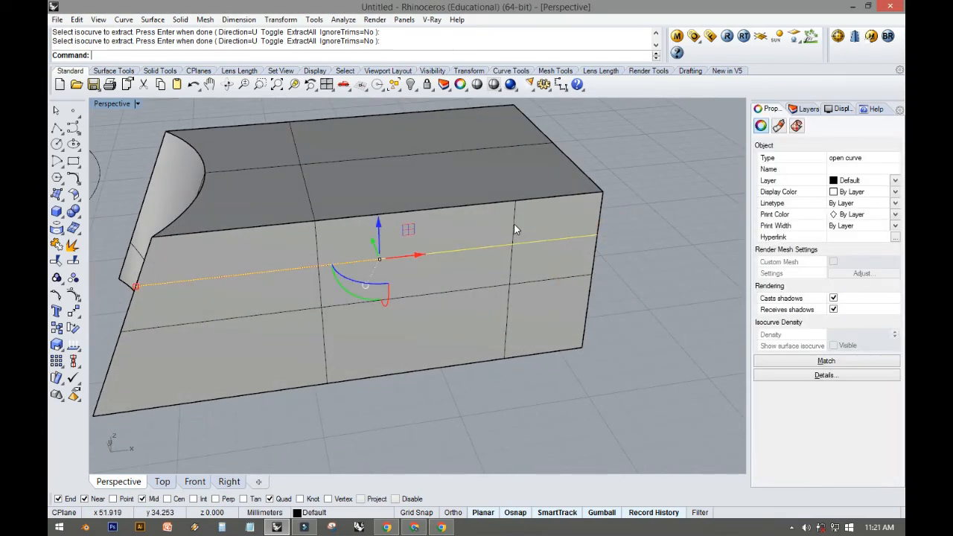
pyautogui.click(547, 255)
pyautogui.click(567, 255)
pyautogui.moveTo(567, 254); pyautogui.dragTo(427, 236, button='right')
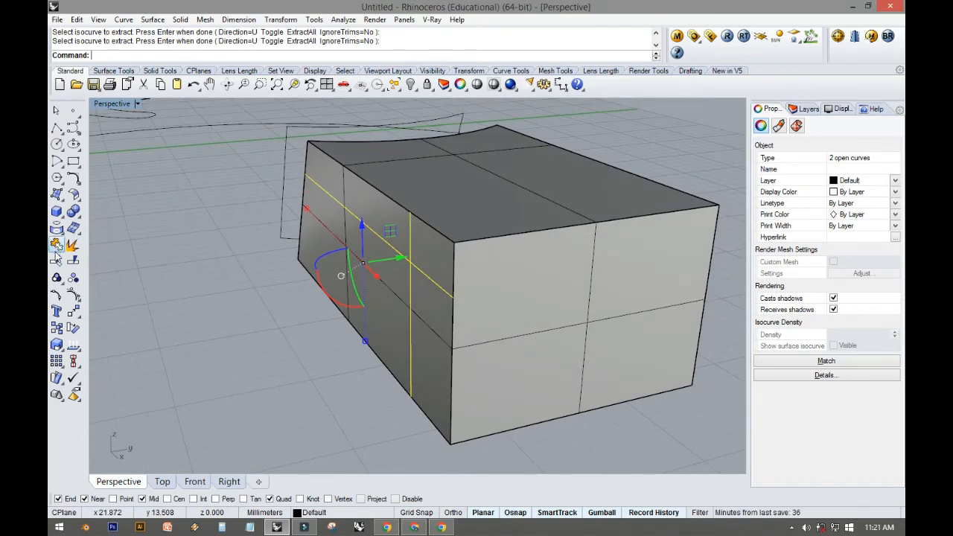
# - Draw a straight polyline from the intersection of the two isocurves outward, perpendicular to the side face, with Int and Near snaps enabled
pyautogui.click(58, 129)
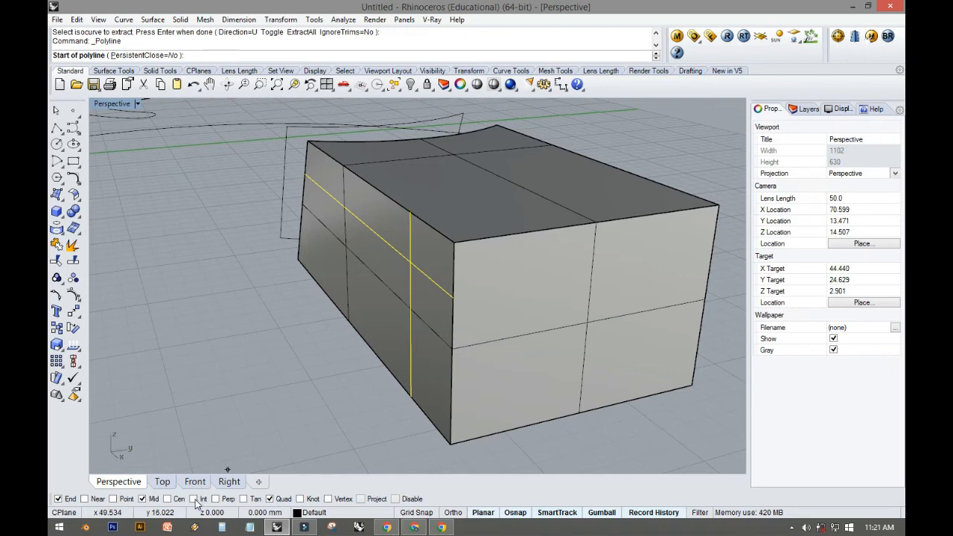
pyautogui.click(84, 499)
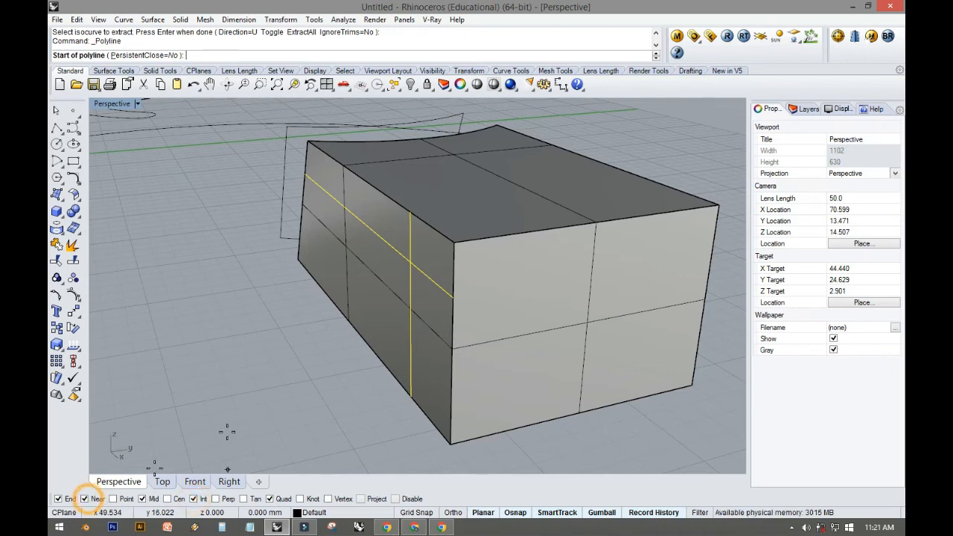
pyautogui.click(408, 258)
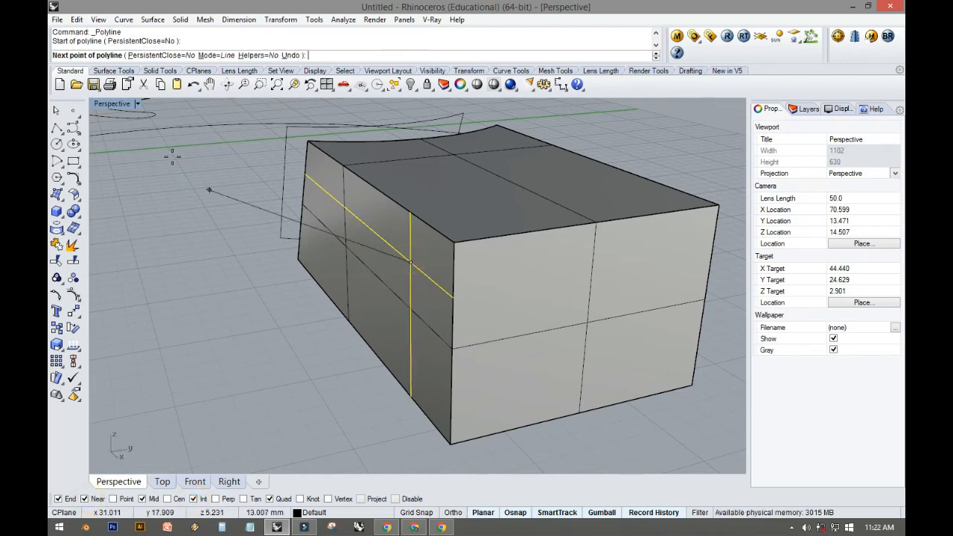
pyautogui.doubleClick(107, 104)
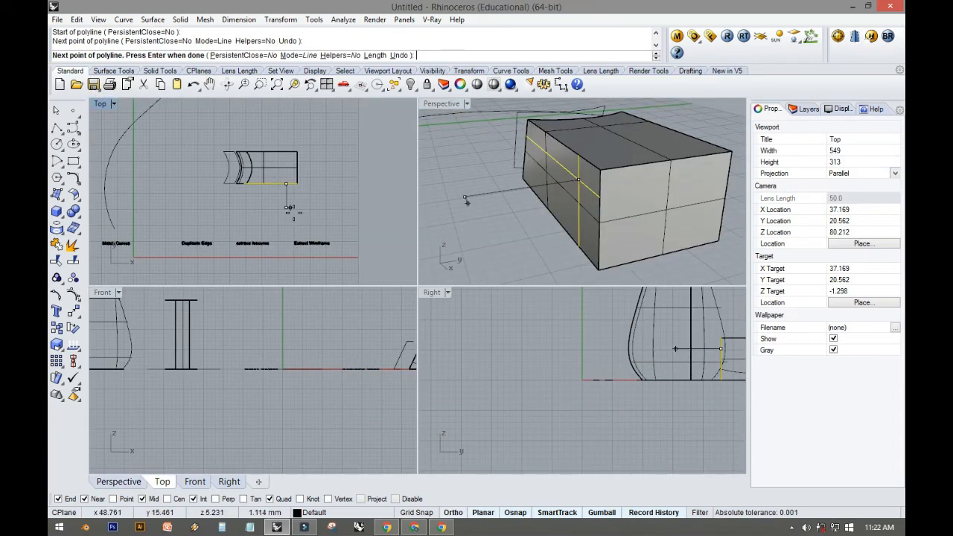
pyautogui.rightClick(351, 213)
pyautogui.click(455, 146)
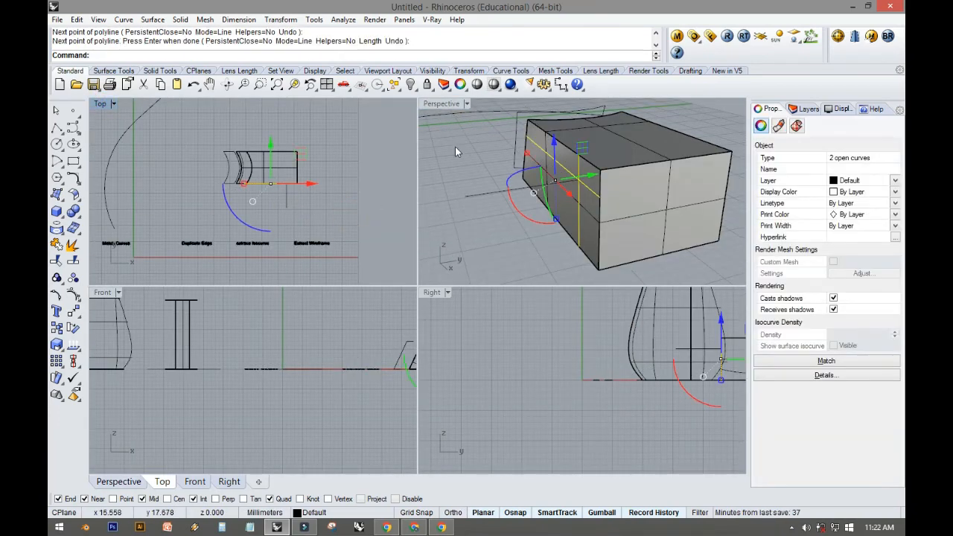
pyautogui.doubleClick(443, 103)
# - Inspect the new line where it meets the crossing isocurves, select the box for comparison, and clear the selection
pyautogui.moveTo(362, 174); pyautogui.dragTo(440, 213, button='right')
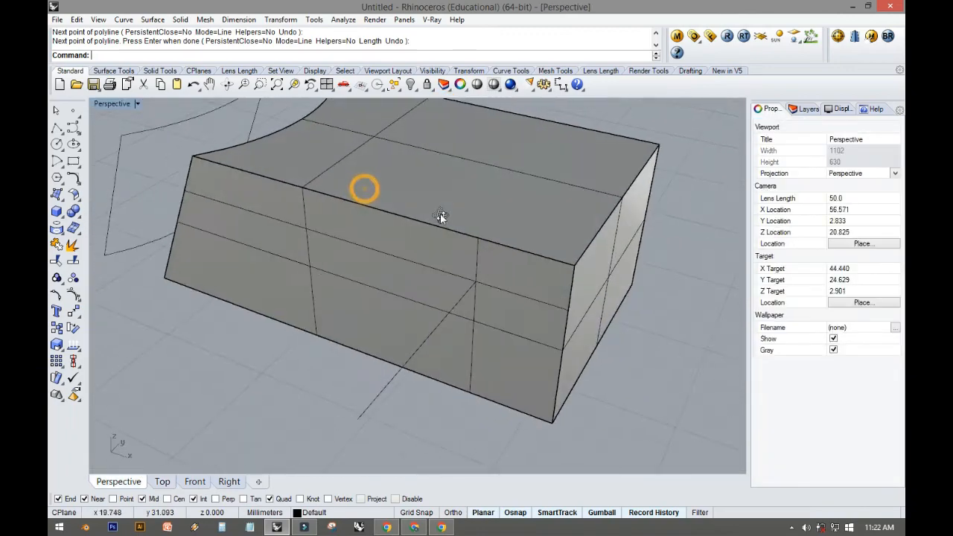
pyautogui.click(469, 285)
pyautogui.moveTo(481, 286); pyautogui.dragTo(446, 241, button='right')
pyautogui.click(315, 319)
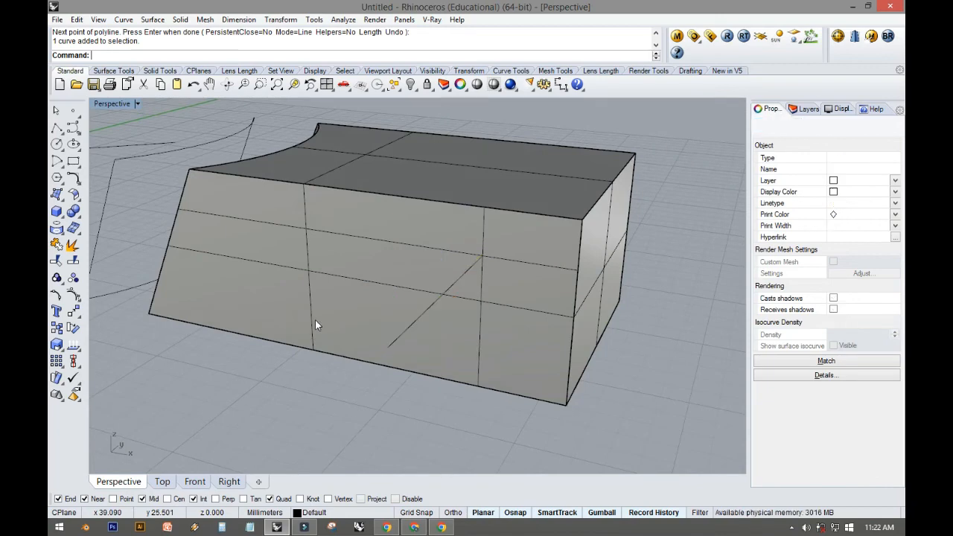
pyautogui.moveTo(396, 328); pyautogui.dragTo(392, 326, button='right')
pyautogui.click(501, 255)
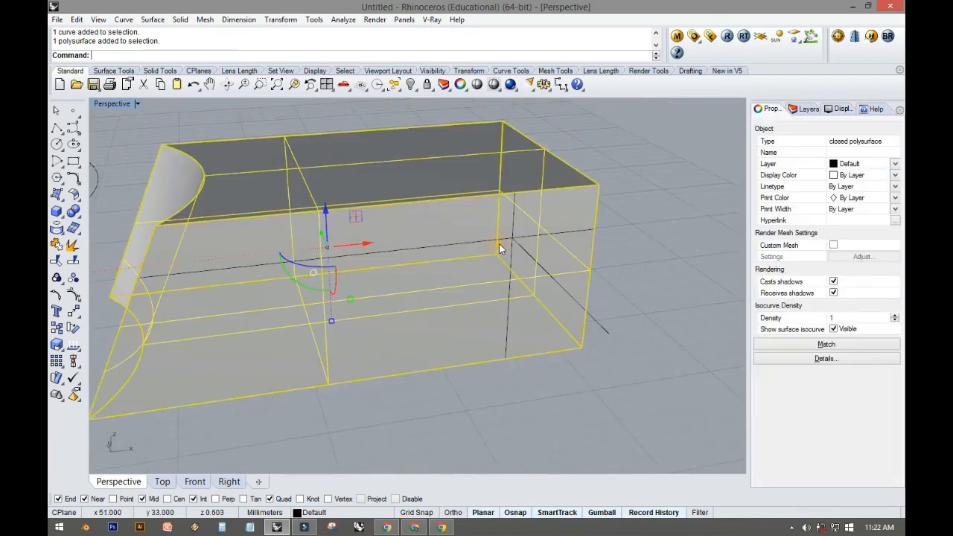
pyautogui.click(298, 415)
pyautogui.keyDown('shift'); pyautogui.moveTo(310, 417); pyautogui.dragTo(246, 366, button='right'); pyautogui.keyUp('shift')
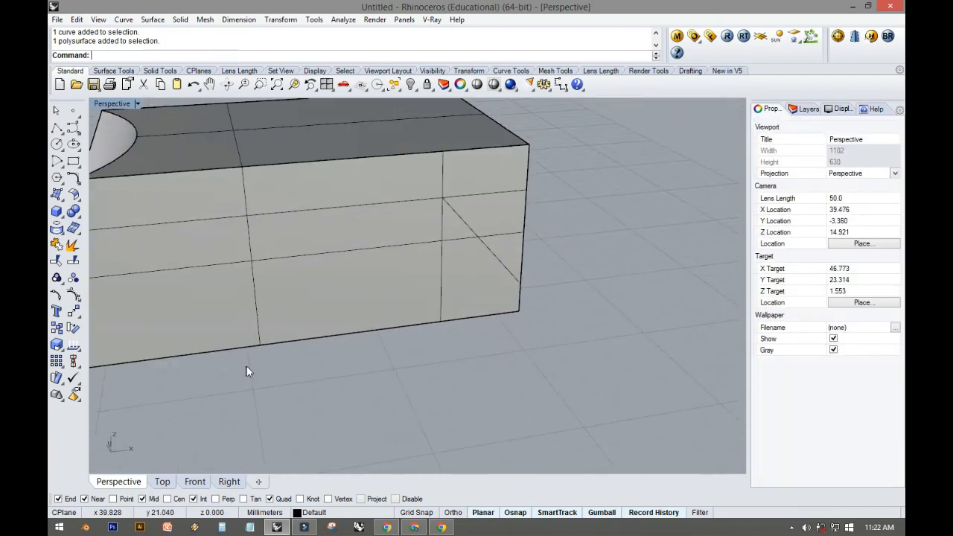
# - Extract the wireframe of the whole box as curves, with OutputLayer set to Current and GroupOutput set to No
pyautogui.click(57, 231)
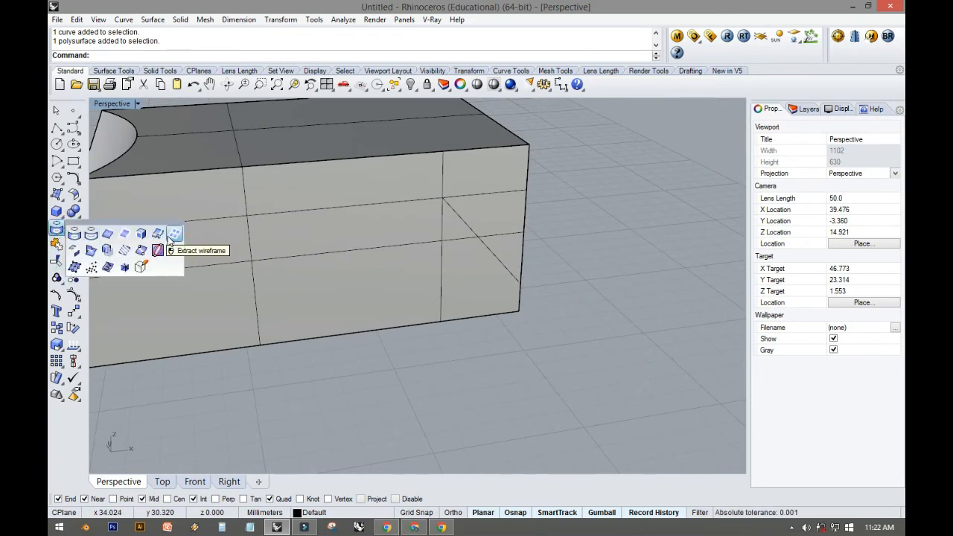
pyautogui.click(174, 235)
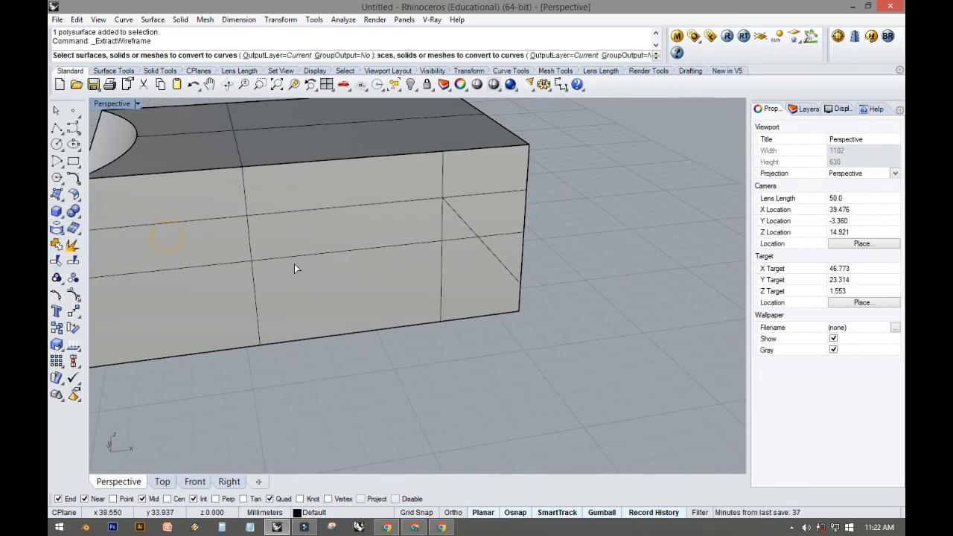
pyautogui.moveTo(294, 263); pyautogui.dragTo(586, 270, button='right')
pyautogui.keyDown('shift'); pyautogui.moveTo(336, 344); pyautogui.dragTo(280, 189, button='right'); pyautogui.keyUp('shift')
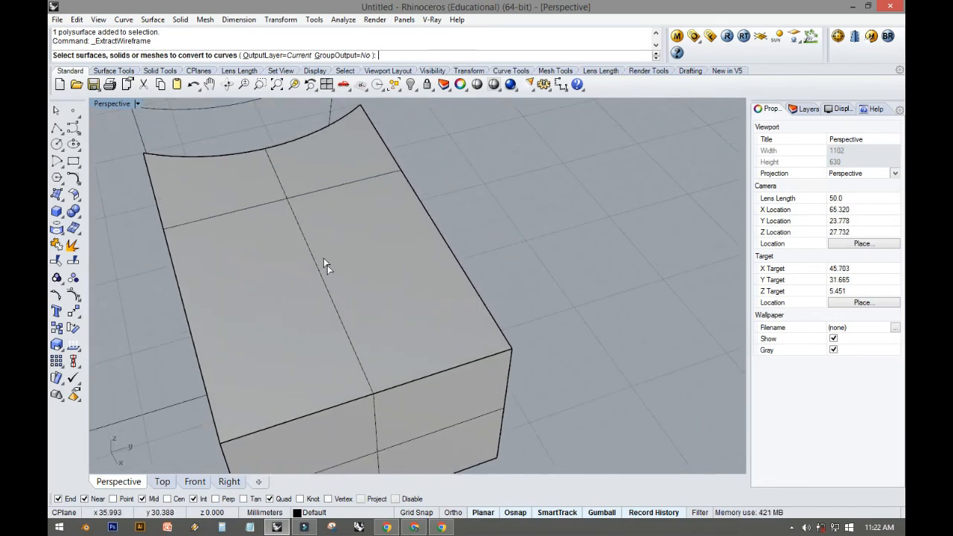
pyautogui.moveTo(350, 362); pyautogui.dragTo(320, 279, button='right')
pyautogui.click(387, 274)
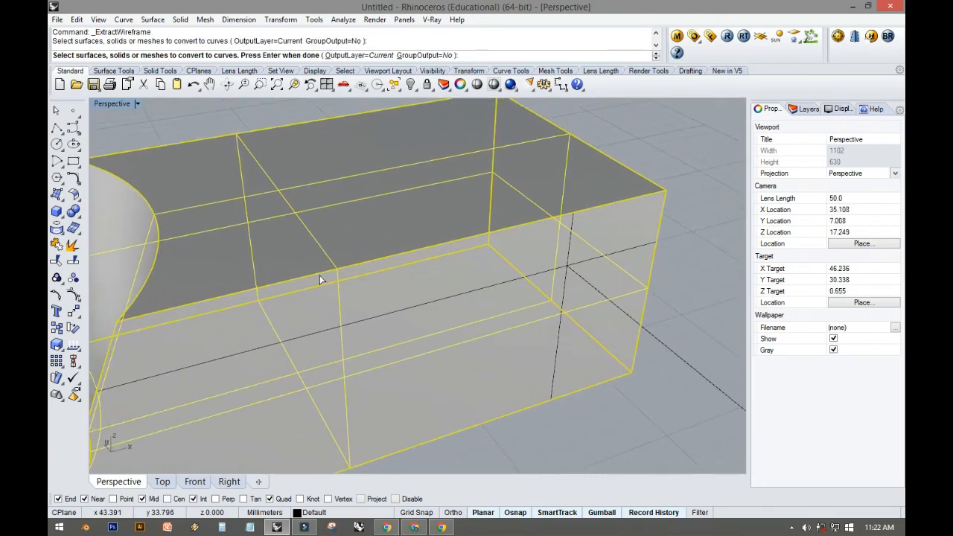
pyautogui.rightClick(319, 277)
# - Pick individual extracted curves on the box's flat end face and the box itself to check they are separate, and clear the selection
pyautogui.moveTo(521, 293); pyautogui.dragTo(327, 292, button='right')
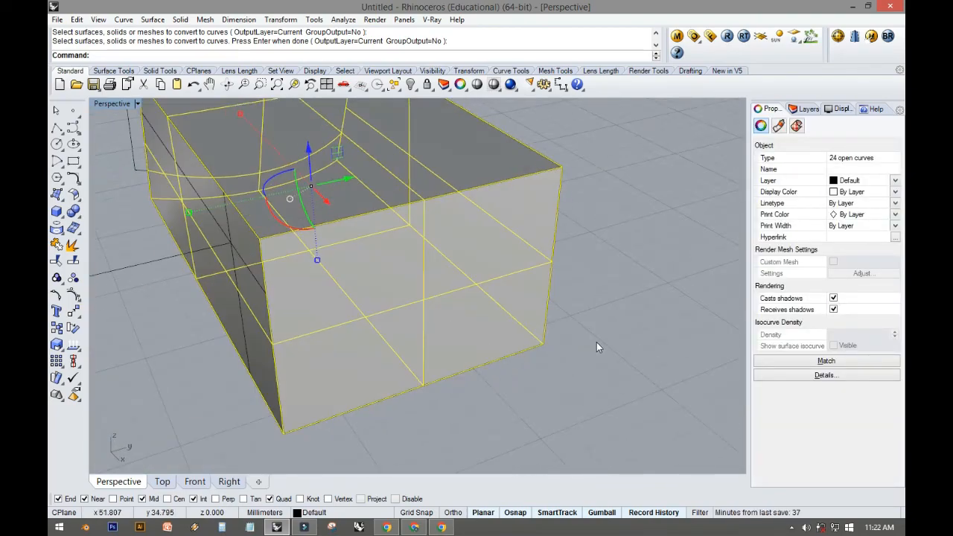
pyautogui.click(596, 342)
pyautogui.click(263, 265)
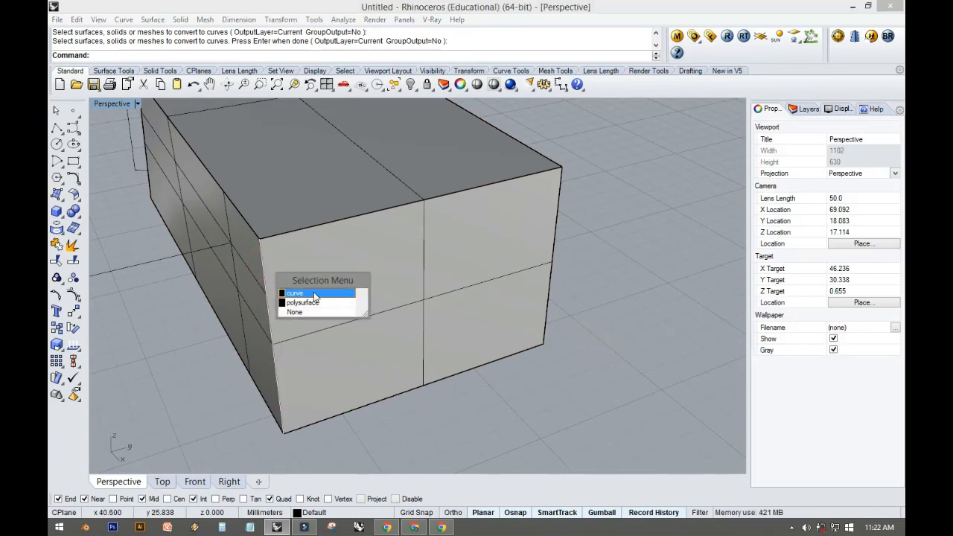
pyautogui.click(306, 290)
pyautogui.click(301, 240)
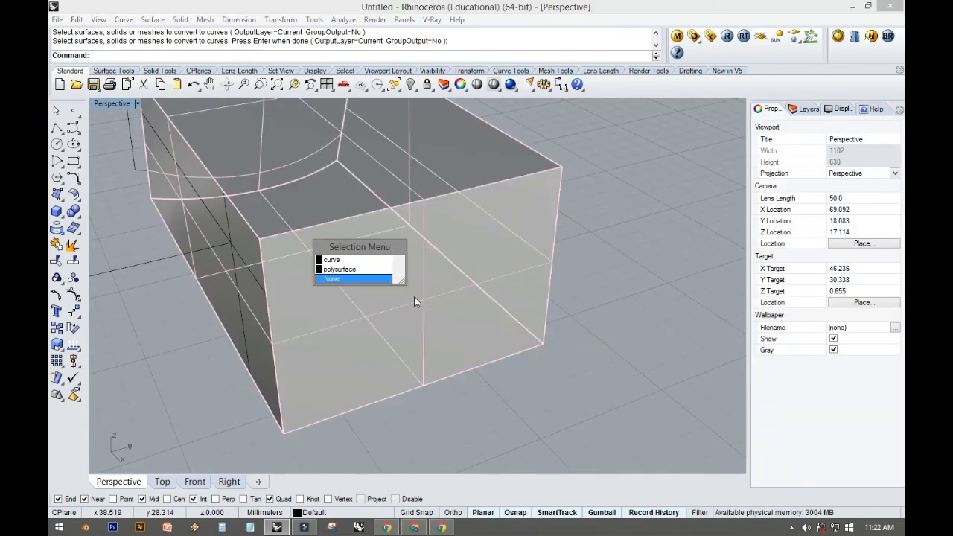
pyautogui.click(626, 306)
pyautogui.click(423, 260)
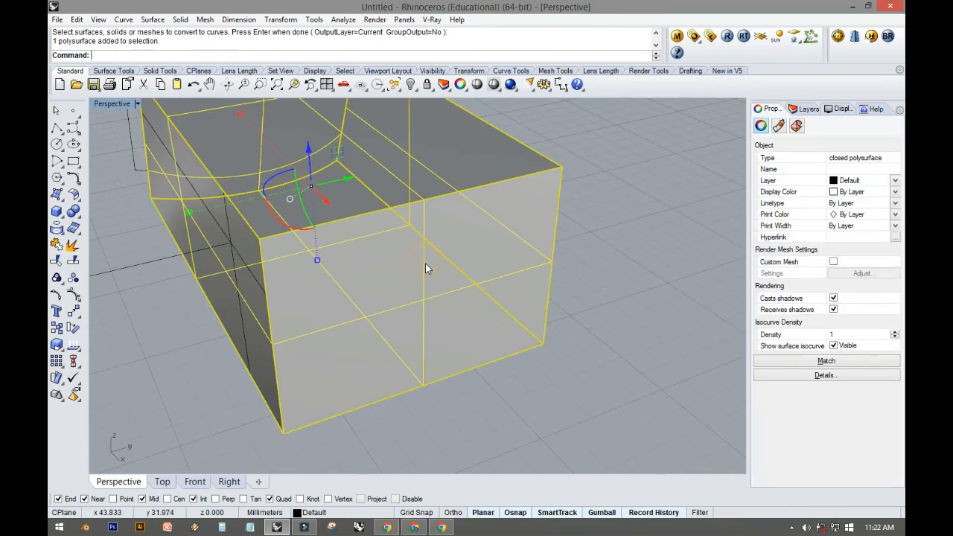
pyautogui.click(423, 268)
pyautogui.click(455, 298)
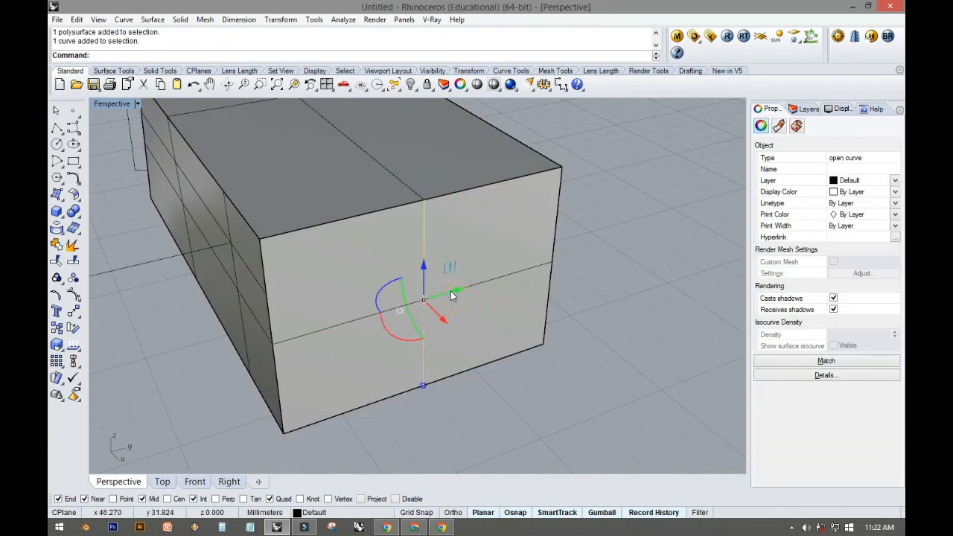
pyautogui.keyDown('shift'); pyautogui.click(488, 289); pyautogui.keyUp('shift')
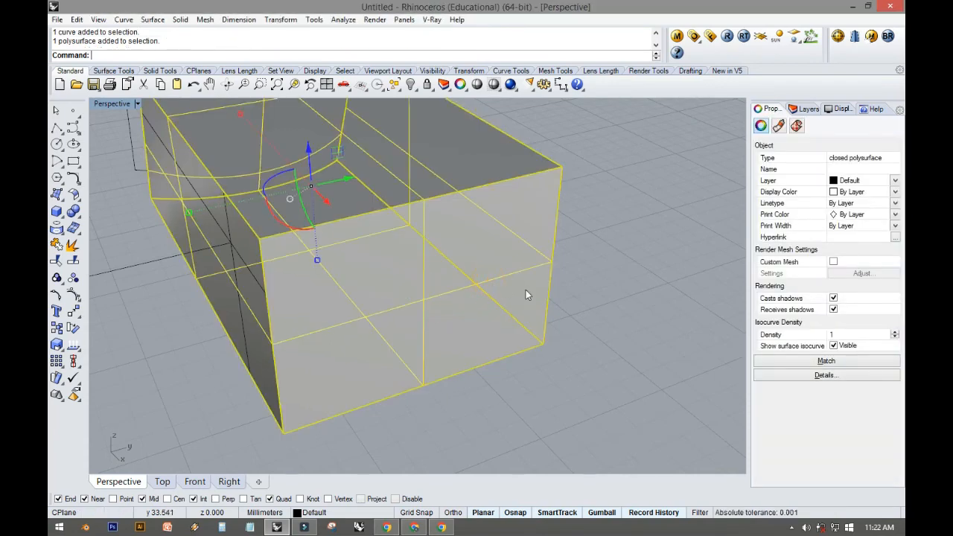
pyautogui.click(621, 303)
# - Hide the box to examine the extracted wireframe curves on their own, and show it again among the other curve exercises
pyautogui.click(350, 278)
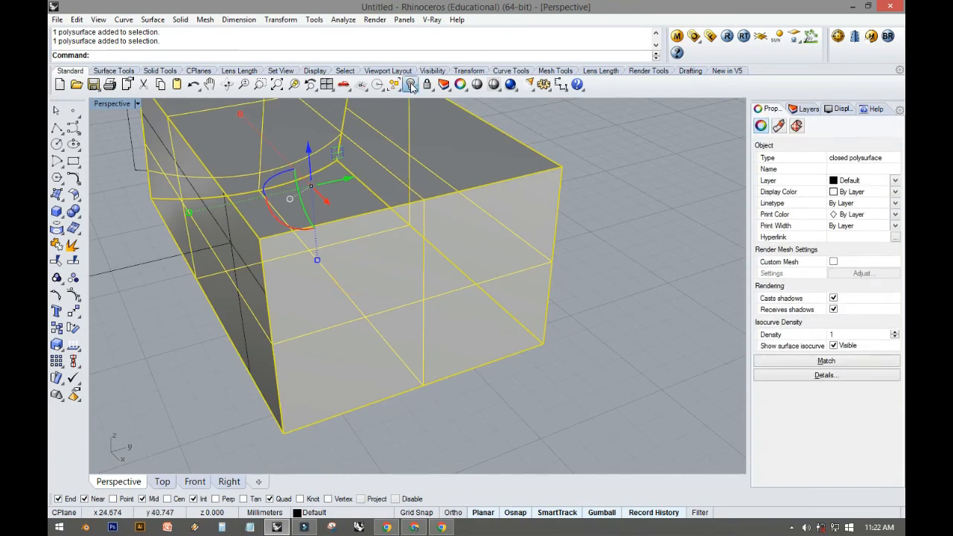
pyautogui.click(410, 84)
pyautogui.moveTo(177, 327); pyautogui.dragTo(268, 371, button='right')
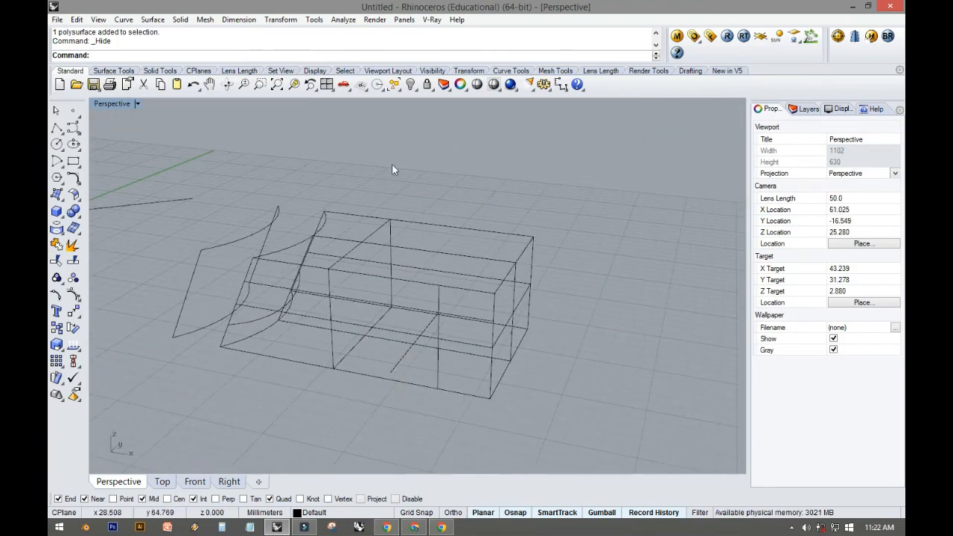
pyautogui.rightClick(411, 84)
pyautogui.scroll(-5, 361, 203)
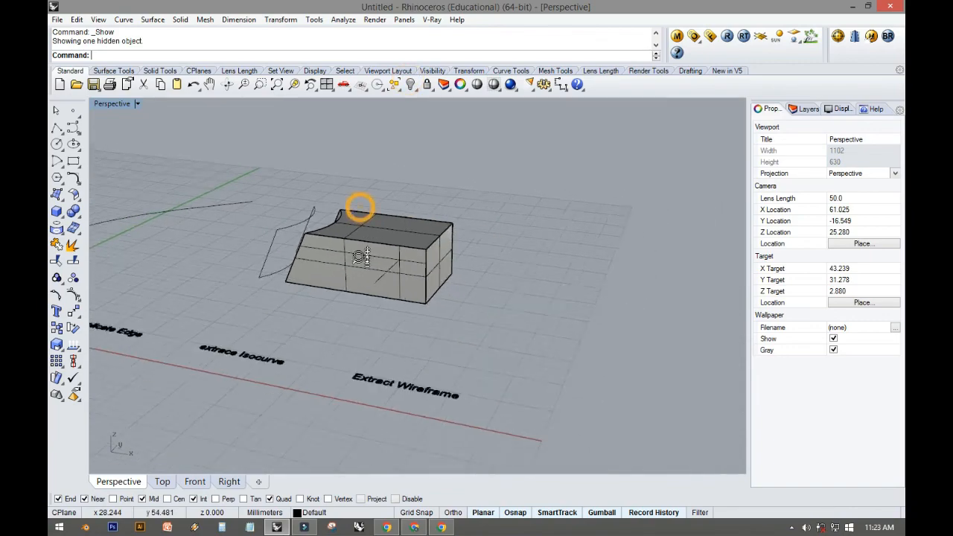
pyautogui.keyDown('shift'); pyautogui.moveTo(519, 330); pyautogui.dragTo(545, 343, button='right'); pyautogui.keyUp('shift')
pyautogui.scroll(-2, 443, 316)
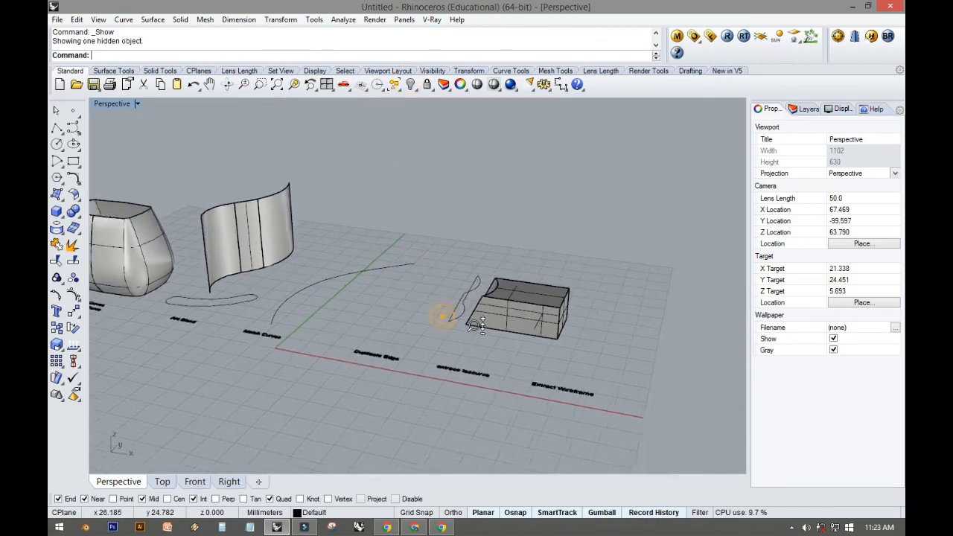
pyautogui.keyDown('shift'); pyautogui.moveTo(312, 311); pyautogui.dragTo(496, 378, button='right'); pyautogui.keyUp('shift')
pyautogui.moveTo(484, 378); pyautogui.dragTo(479, 380, button='right')
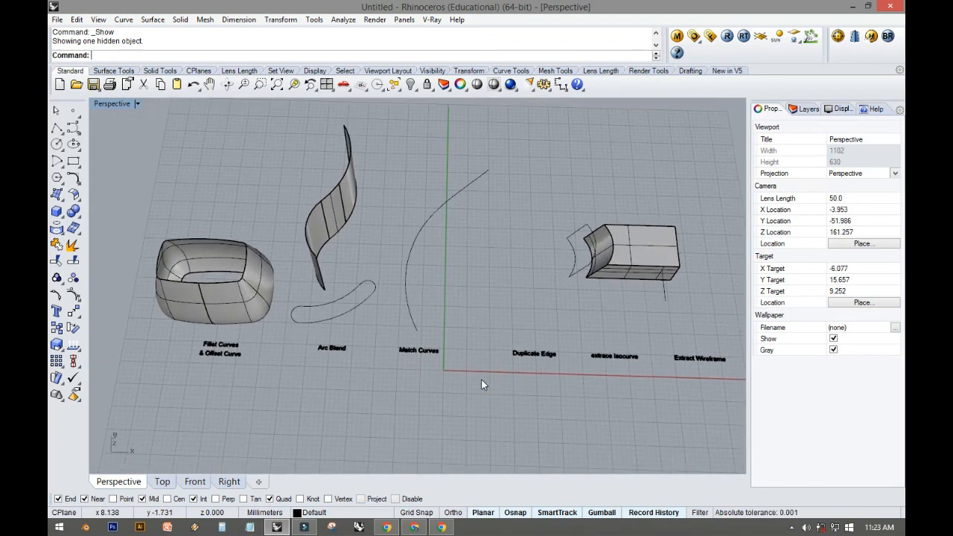